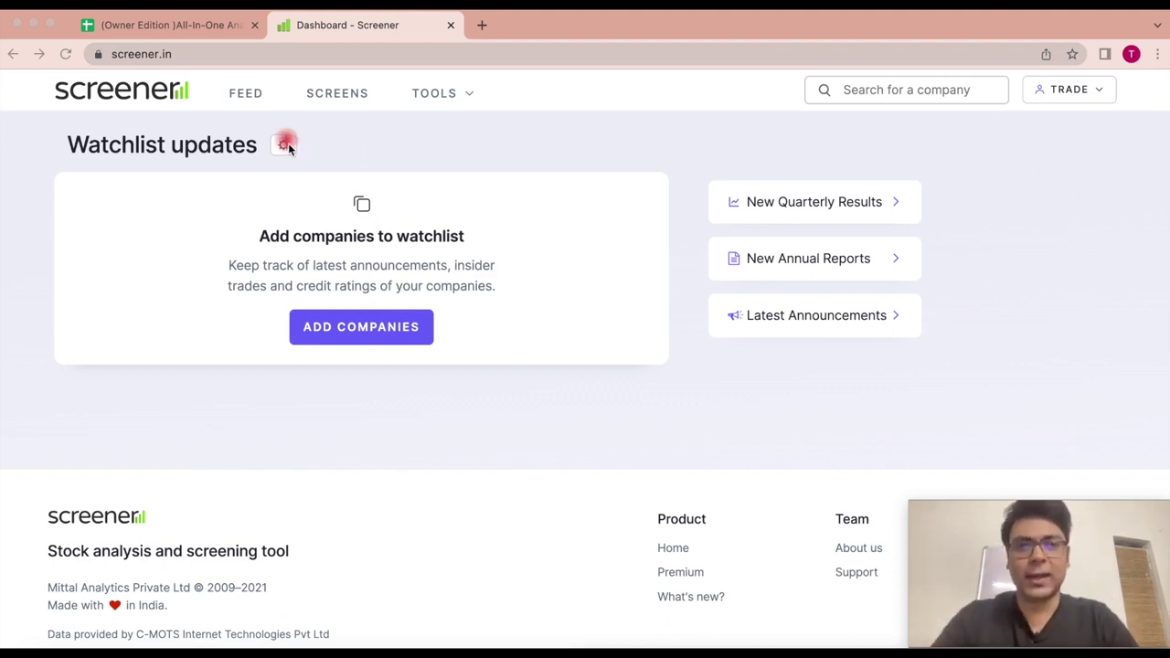
Create and run a new screen: market cap > 30000, YOY quarterly sales and profit growth > 10, dividend payout > 0.1.
left_click(351, 99)
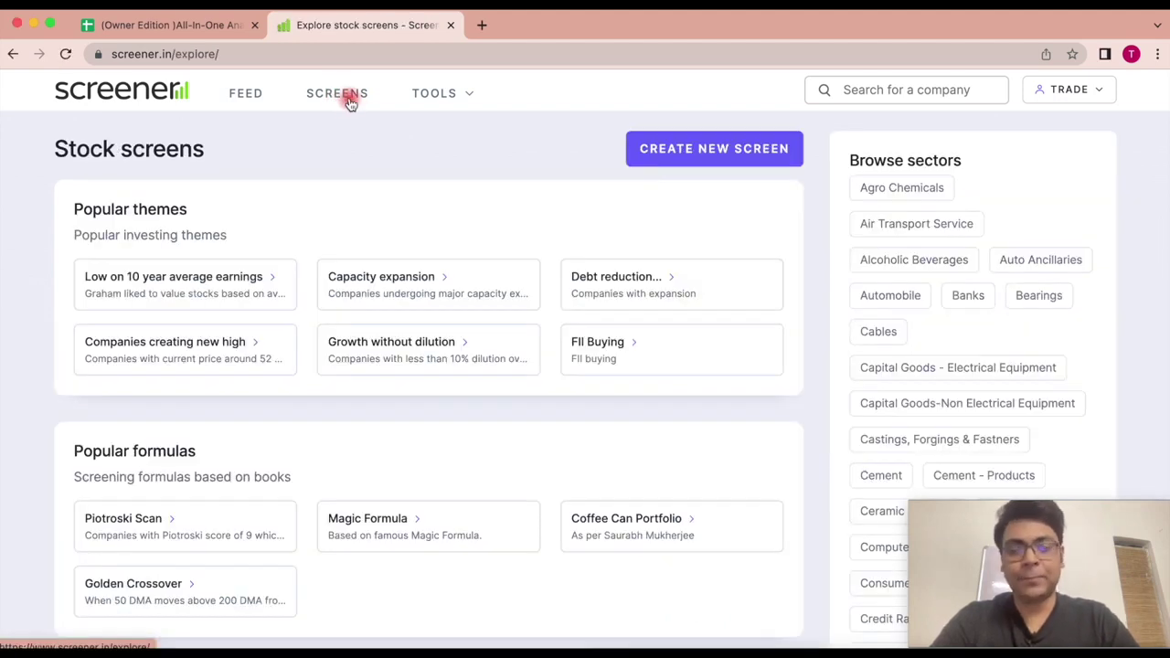
left_click(708, 149)
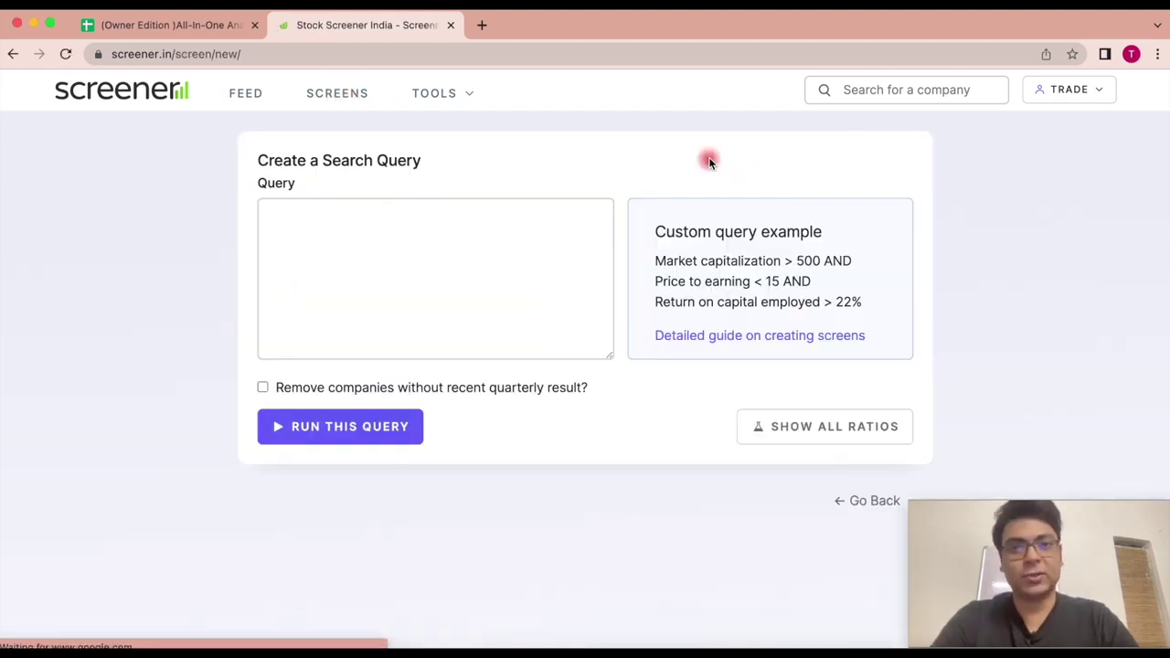
left_click(373, 274)
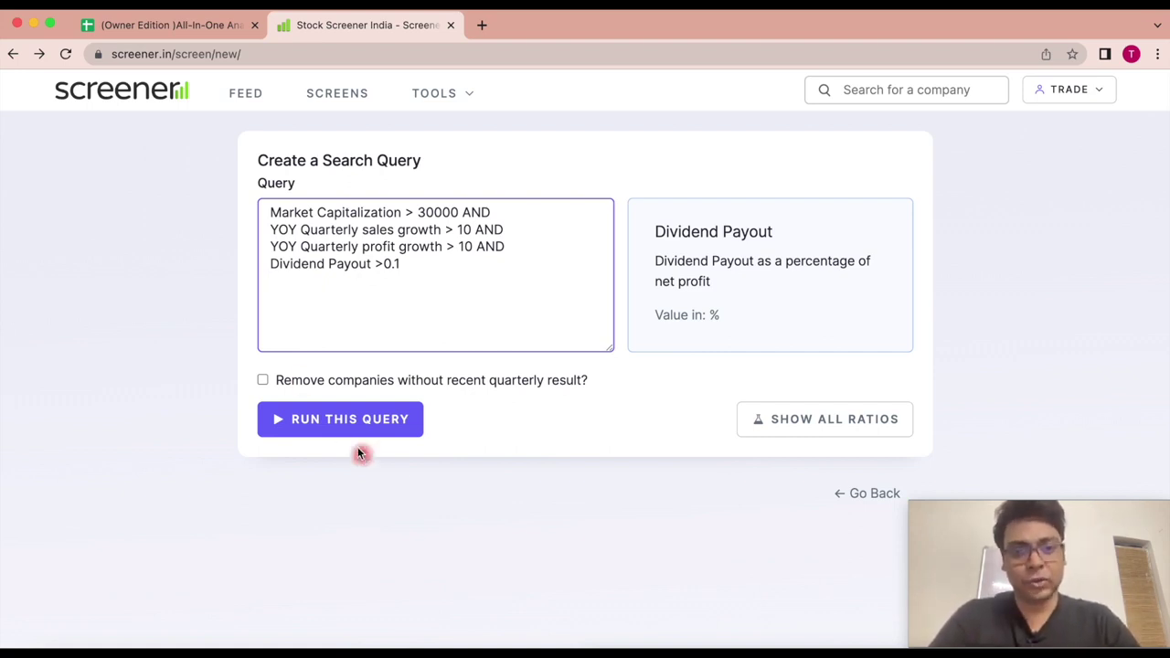
left_click(343, 420)
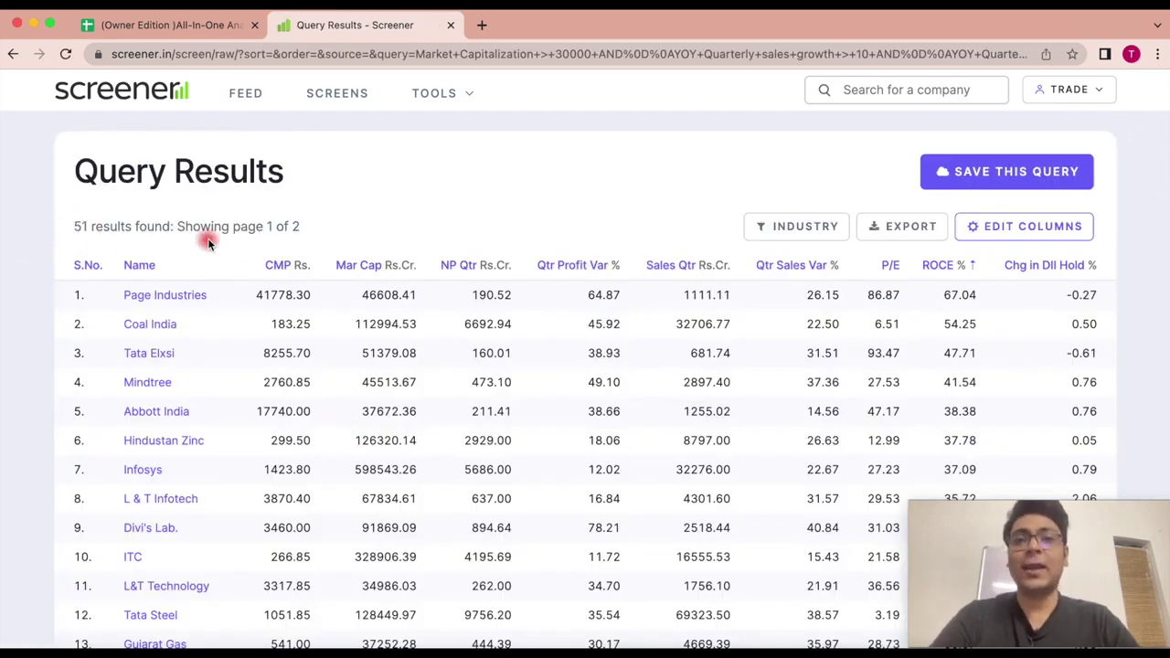
Scroll through the 51 matching companies, such as Page Industries, Abbott India and ITC, then back to the top.
scroll(207, 238, "down", 15)
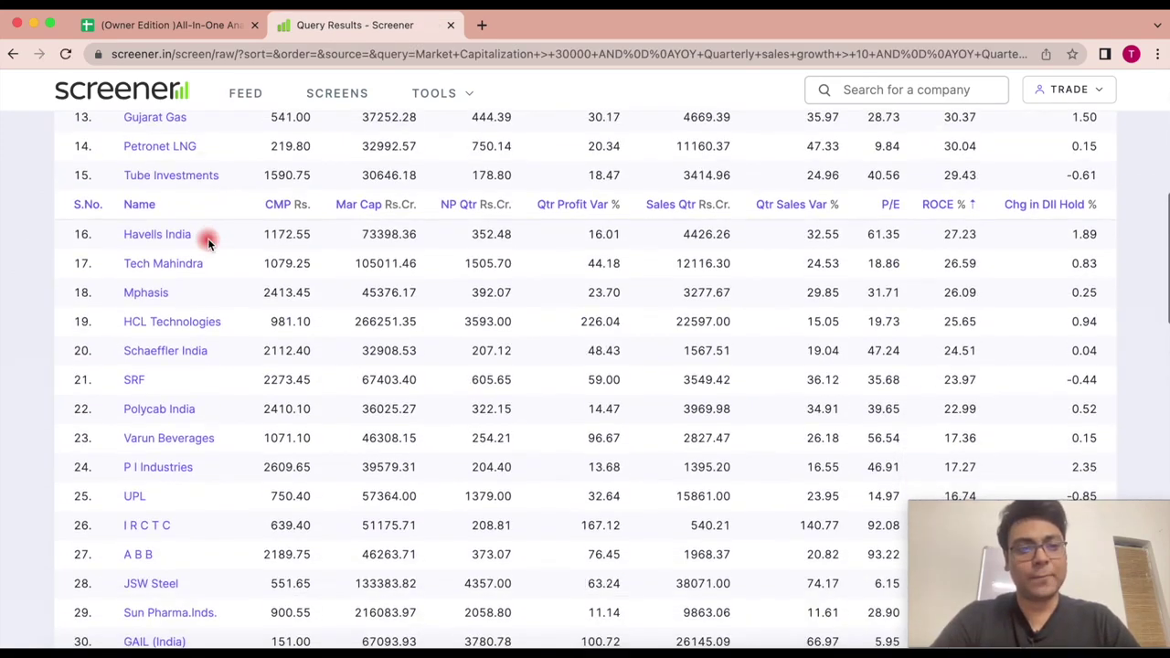
scroll(208, 238, "up", 4)
scroll(208, 242, "up", 10)
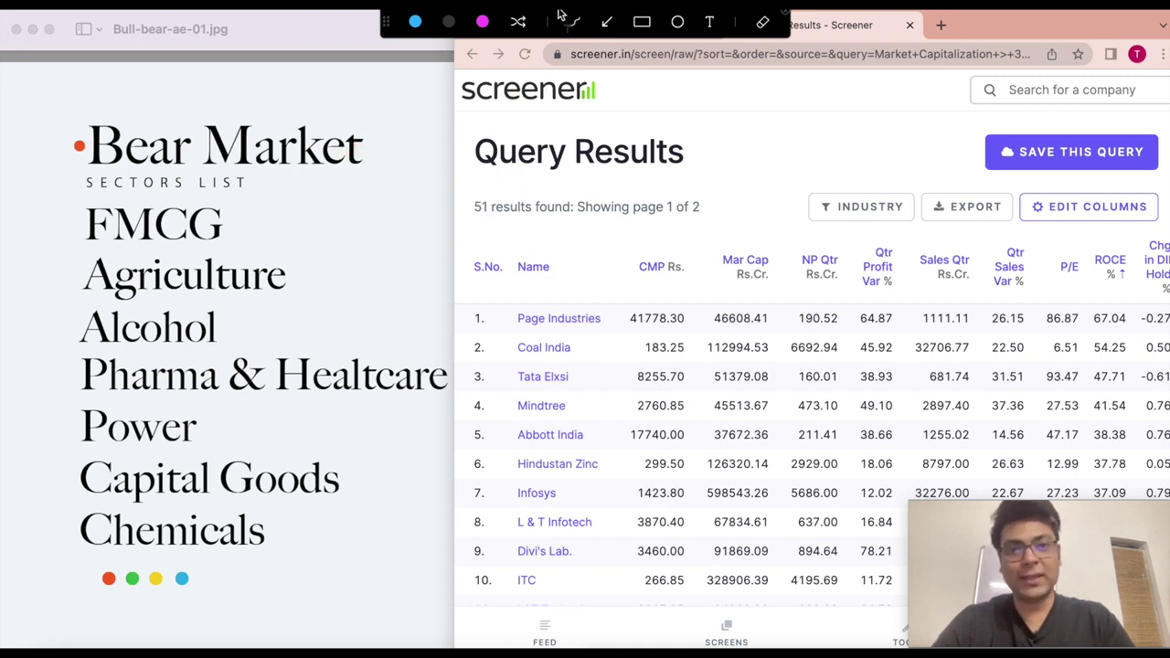
Underline FMCG, Agriculture, Alcohol, Pharma & Healthcare and Power in magenta, then clear the markings.
left_click(486, 21)
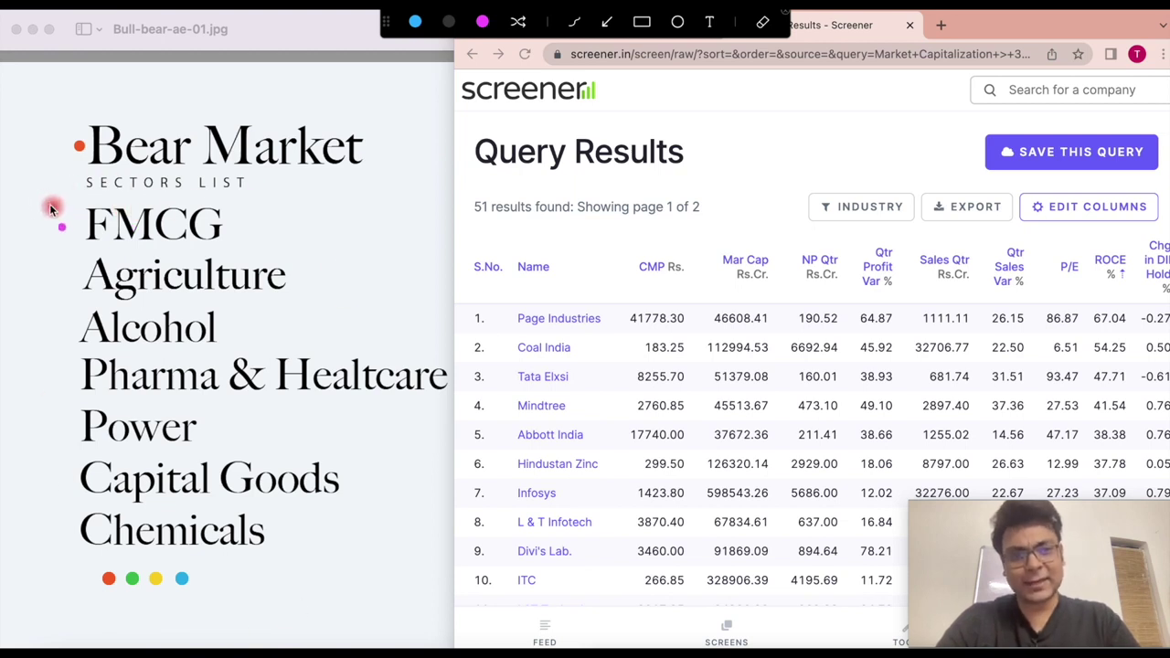
left_click_drag(230, 227, 299, 226)
left_click_drag(304, 276, 353, 276)
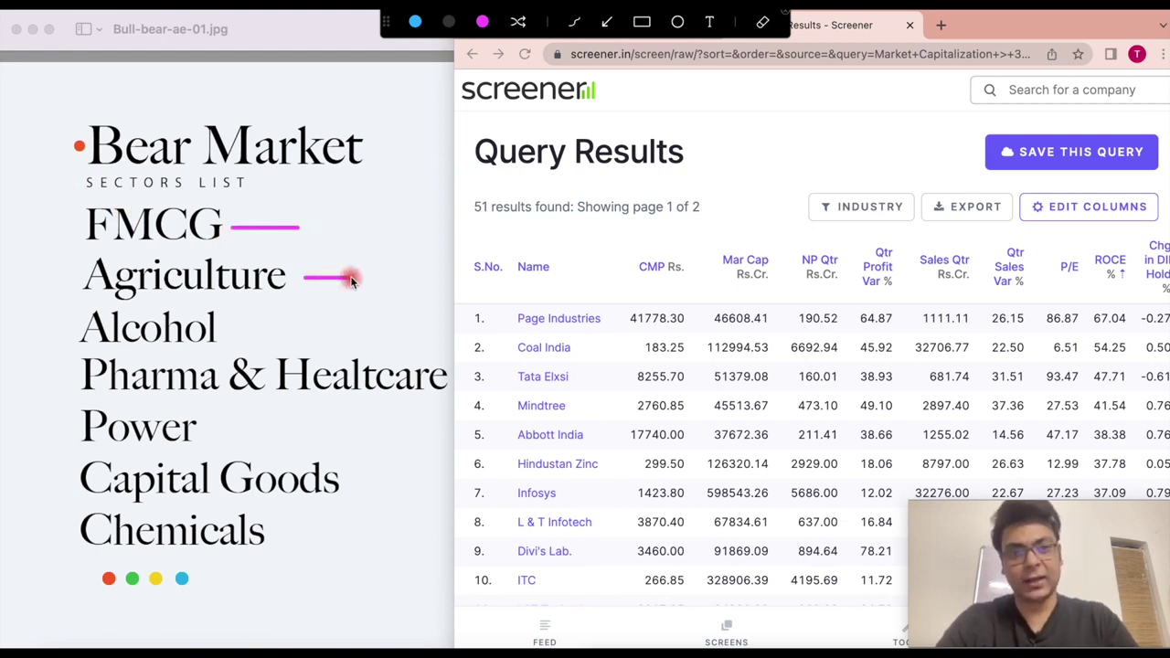
left_click_drag(213, 321, 300, 321)
left_click_drag(299, 405, 453, 404)
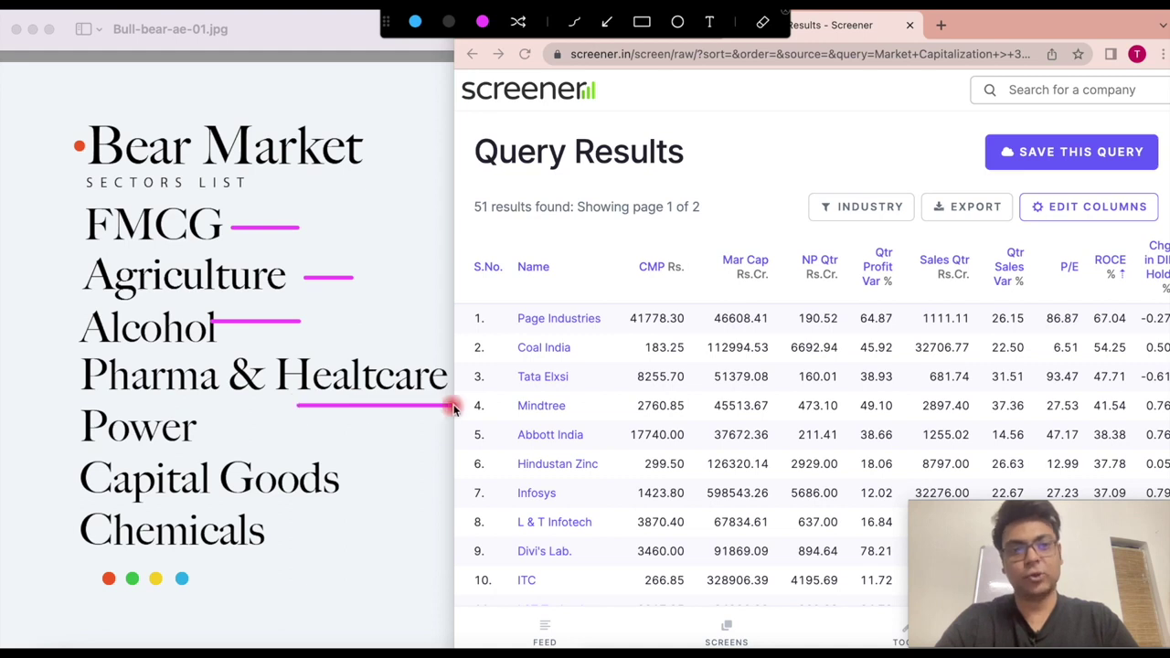
left_click_drag(215, 439, 321, 439)
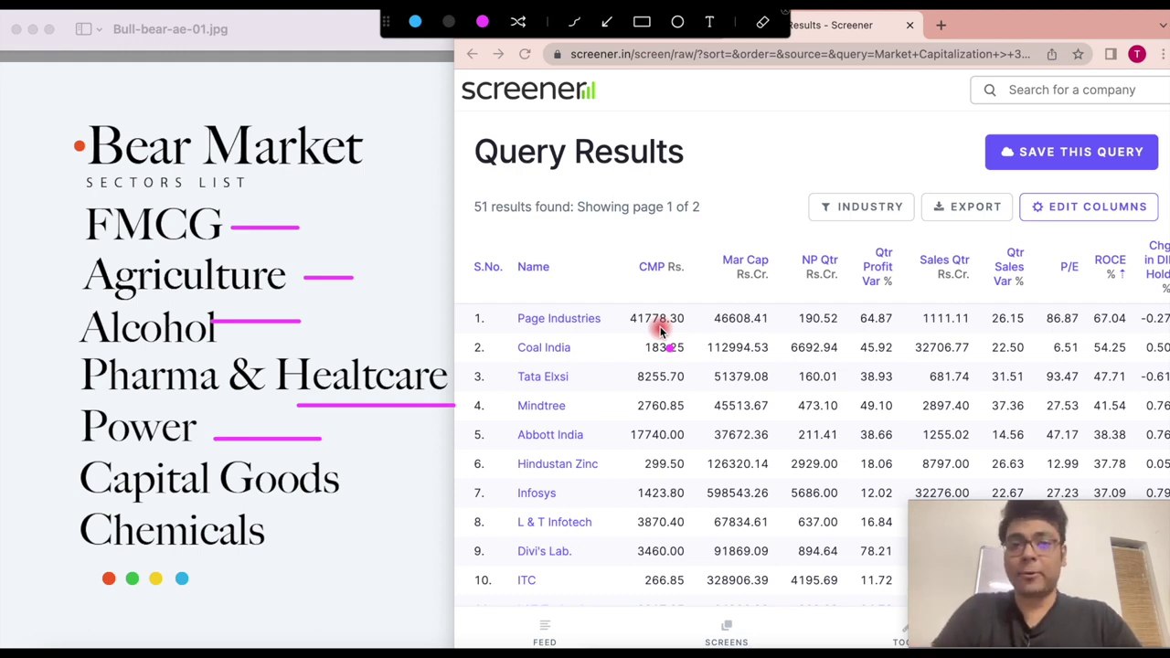
key("Escape")
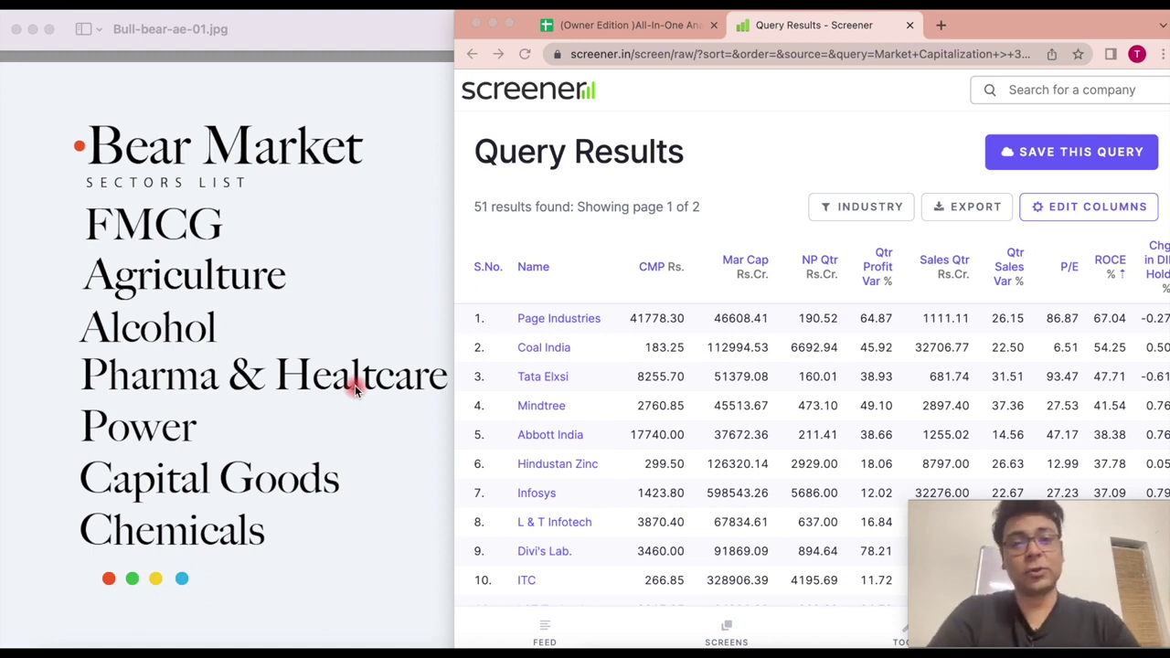
Open Mindtree's company page in a new tab and look over its one-year price chart.
left_click(547, 409)
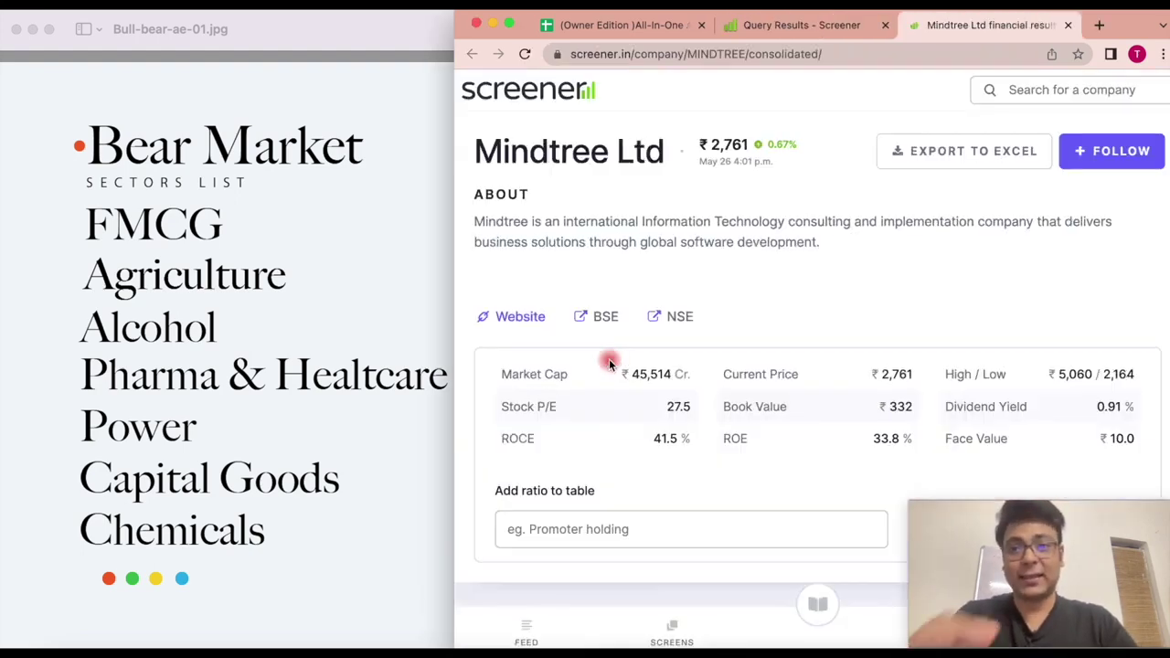
scroll(609, 366, "down", 3)
scroll(609, 366, "down", 5)
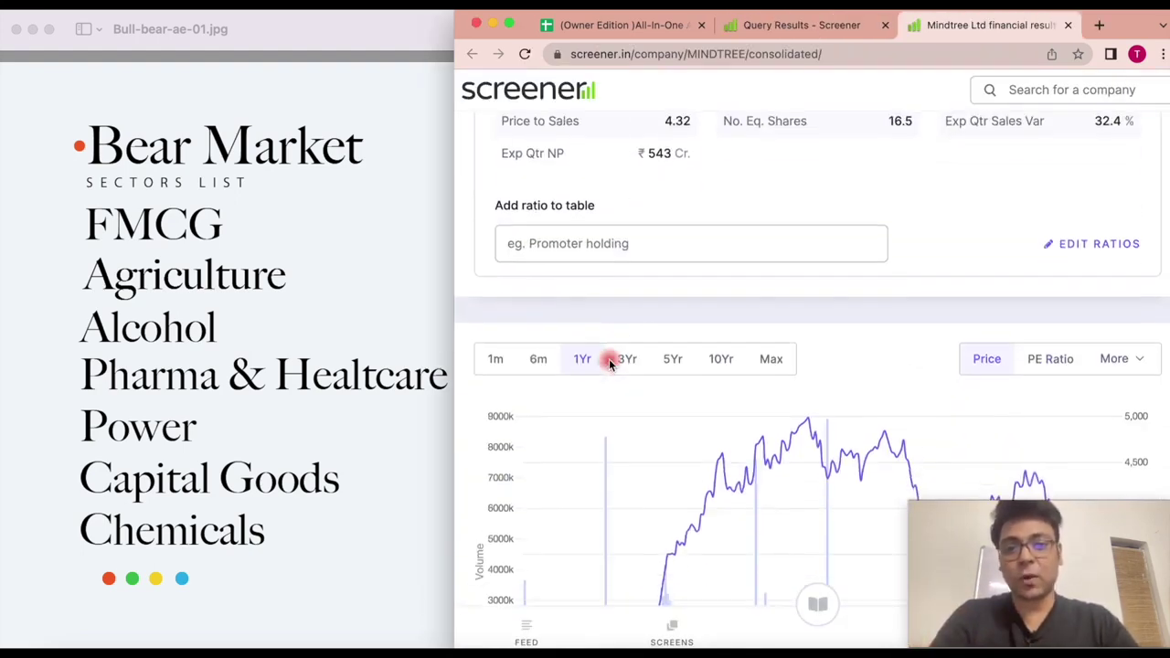
scroll(611, 365, "right", 1)
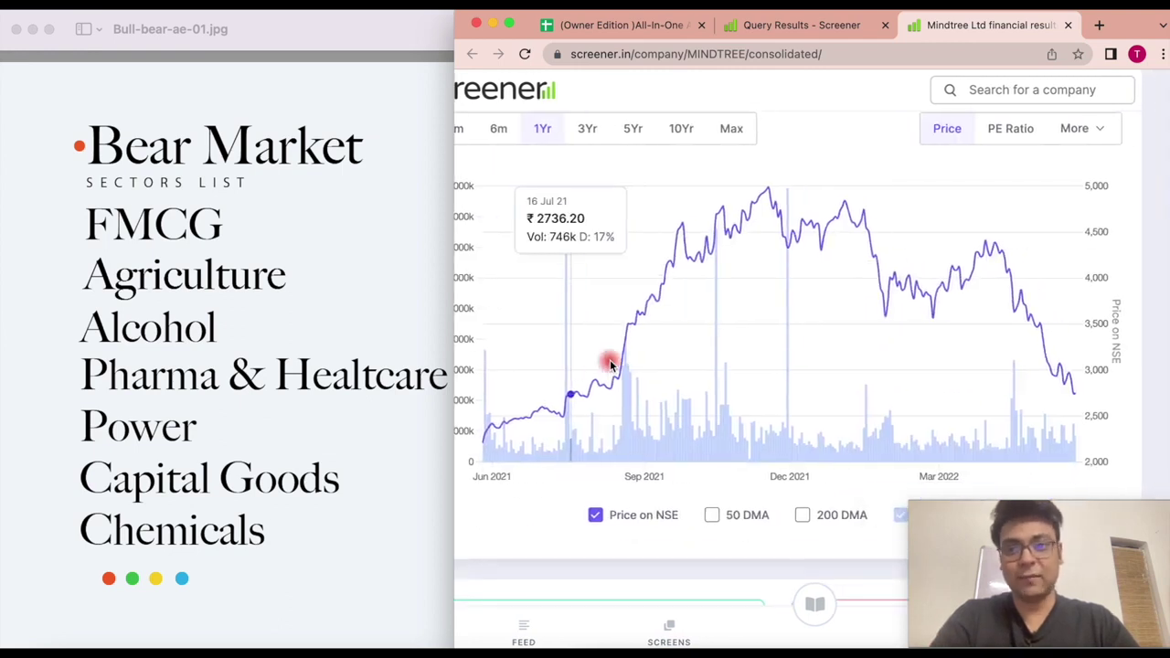
scroll(776, 357, "up", 2)
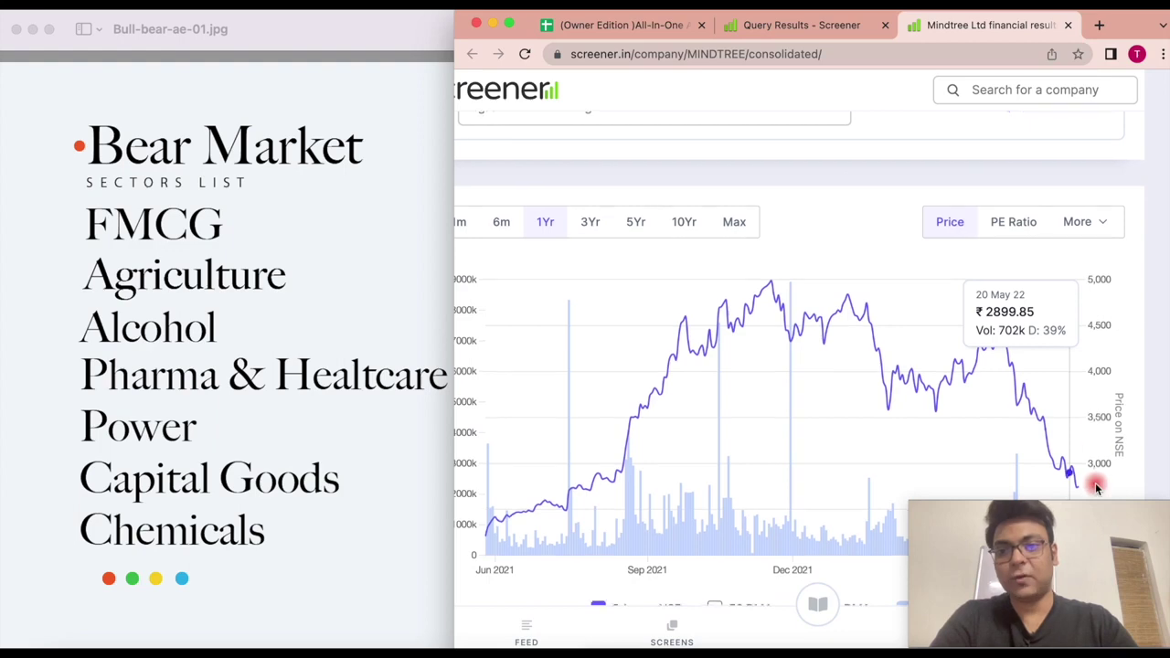
scroll(1079, 412, "down", 2)
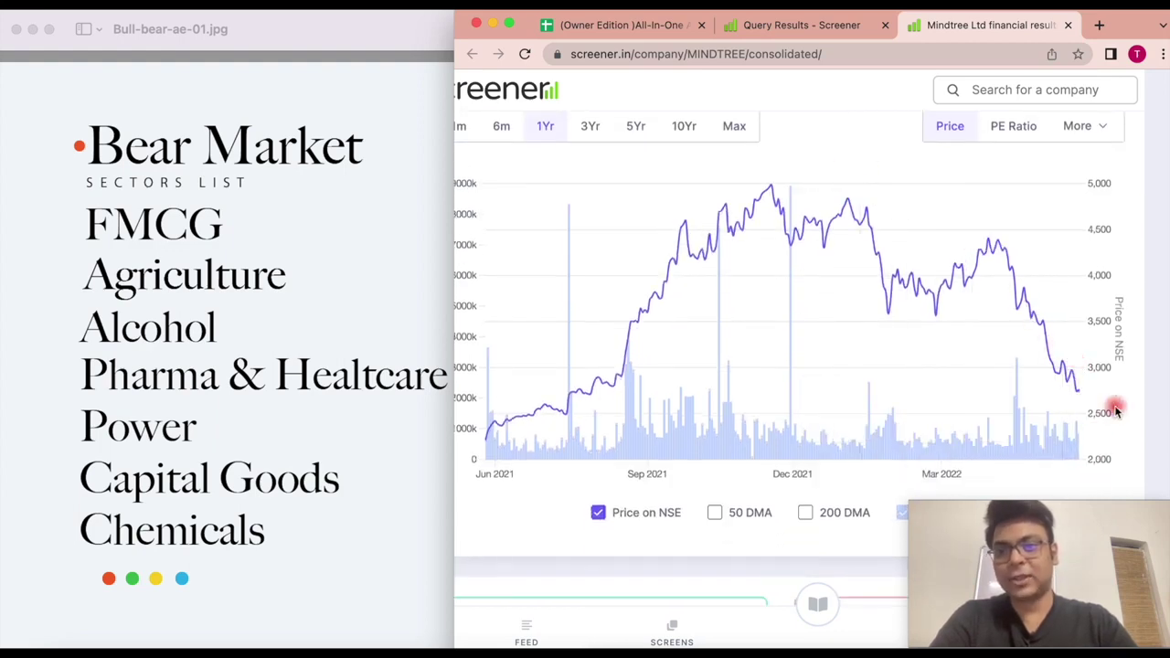
scroll(1081, 395, "up", 5)
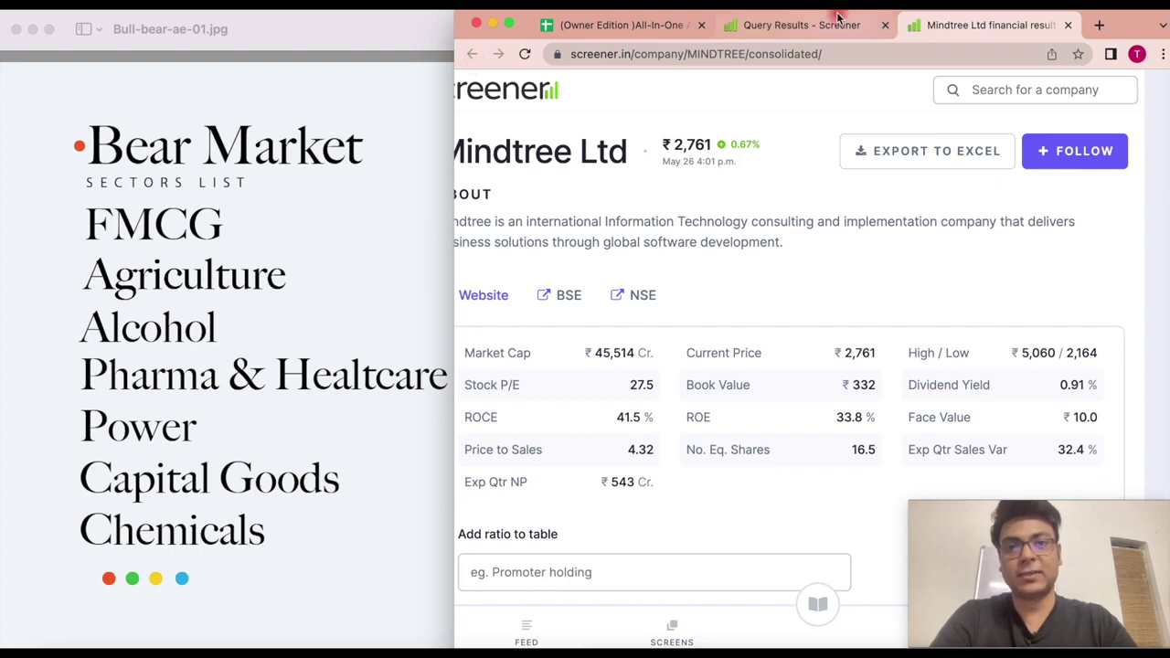
Compare the query results with Mindtree's page once more, ending back on the results list.
left_click(797, 25)
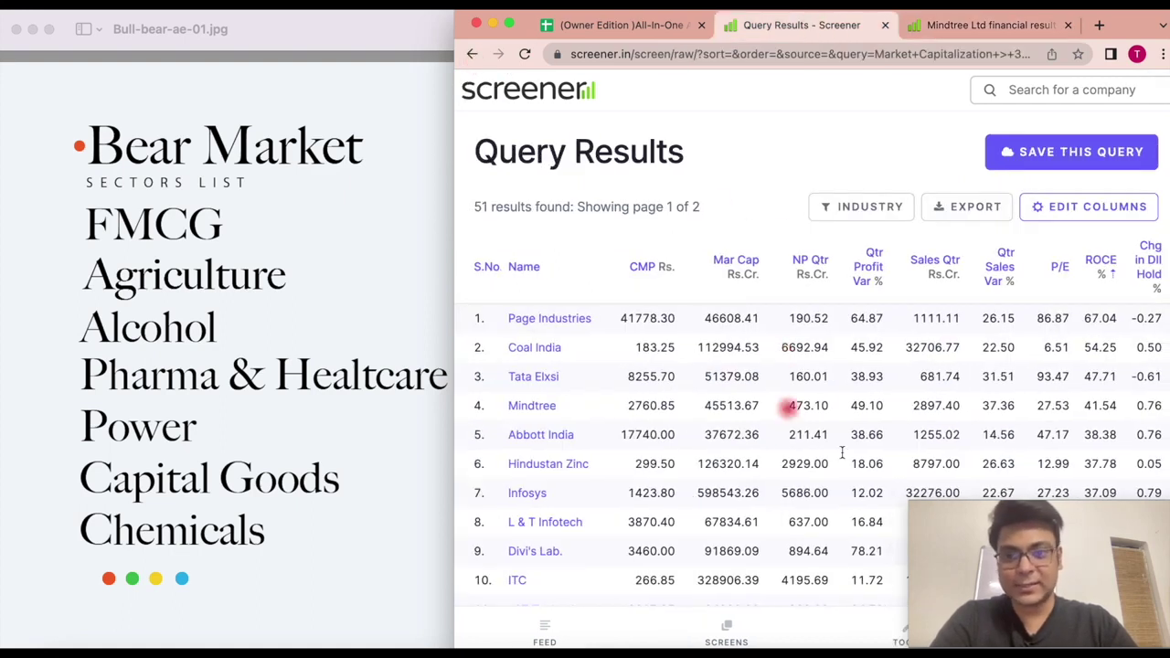
scroll(823, 316, "down", 1)
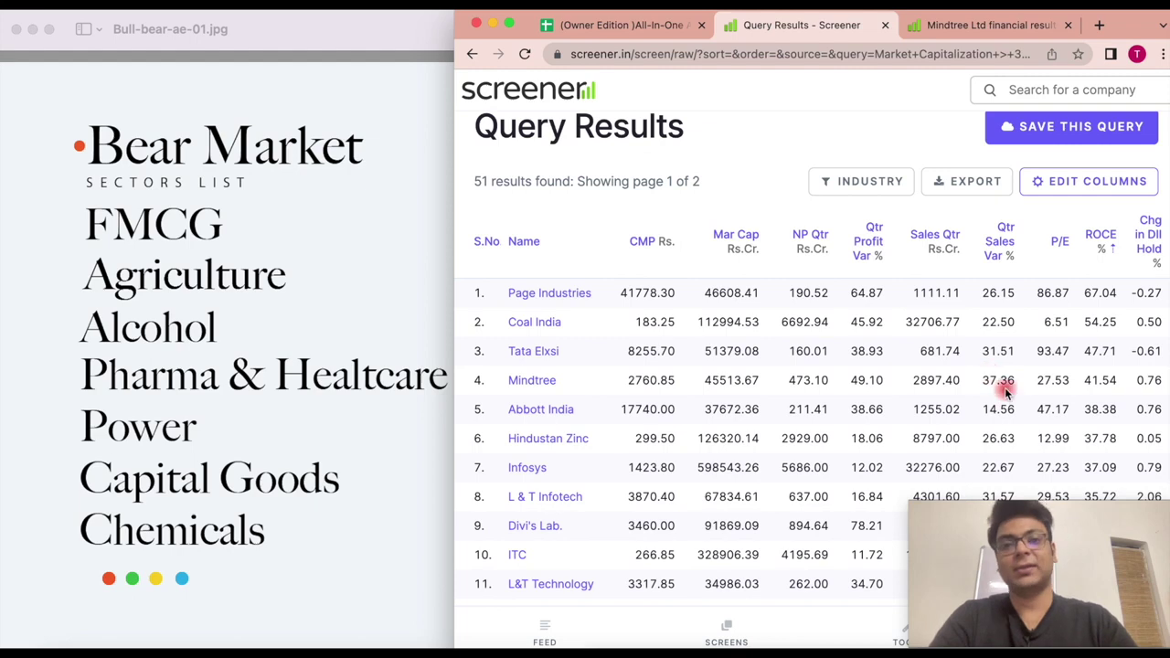
left_click(956, 25)
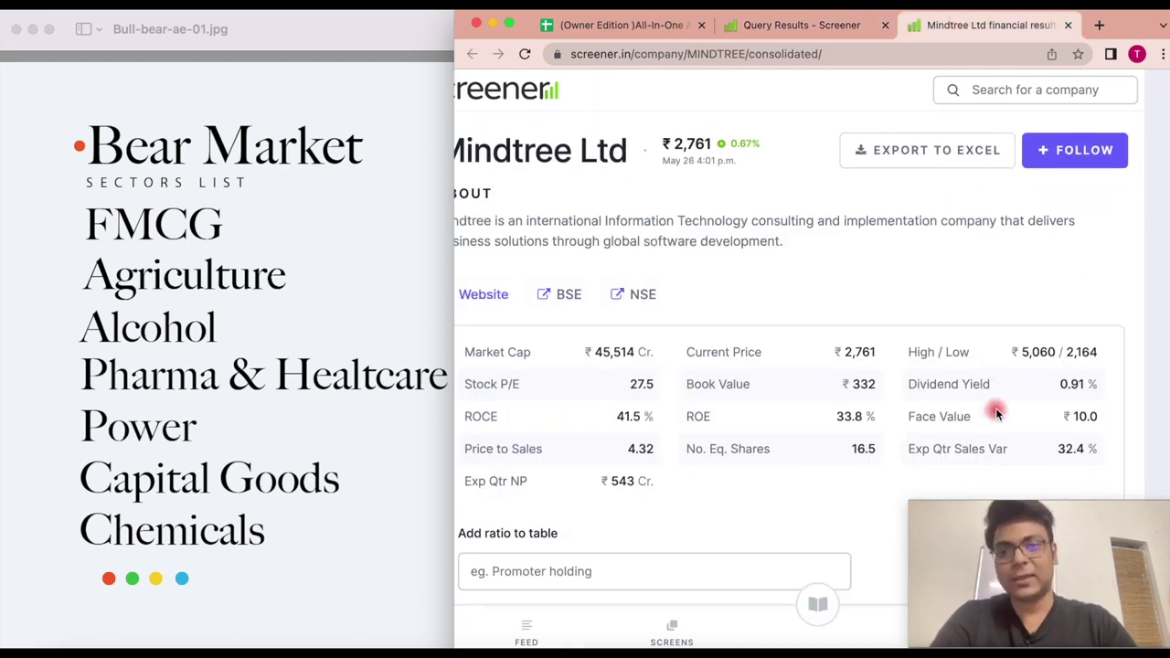
scroll(993, 410, "down", 1)
scroll(996, 413, "up", 1)
left_click(758, 28)
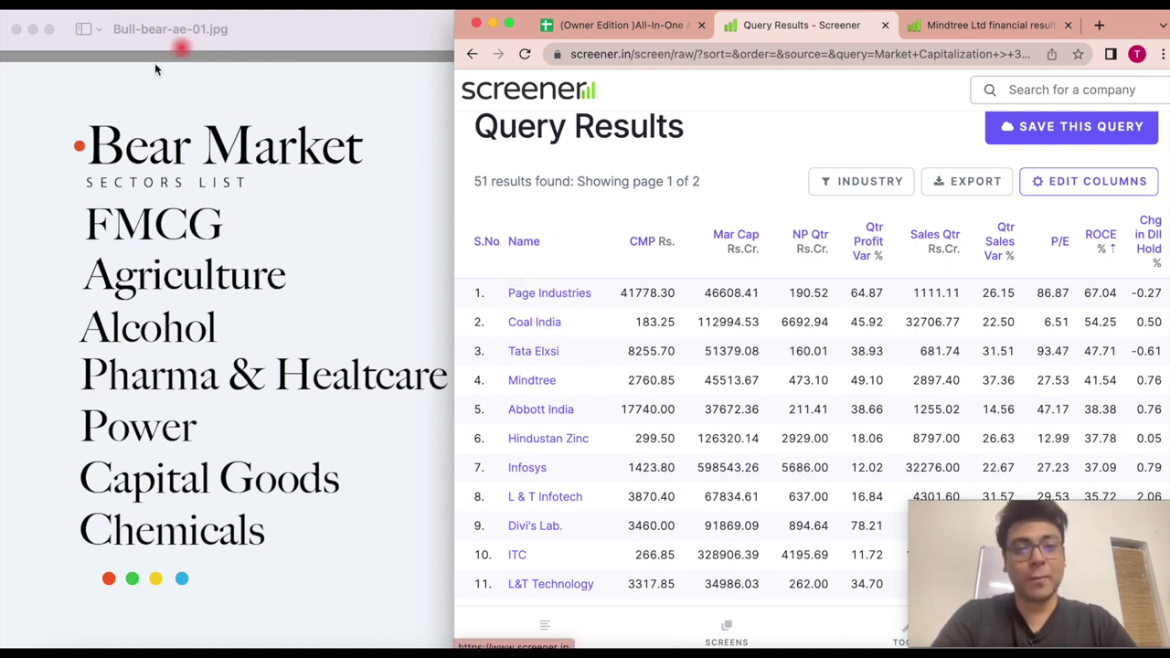
scroll(581, 361, "down", 1)
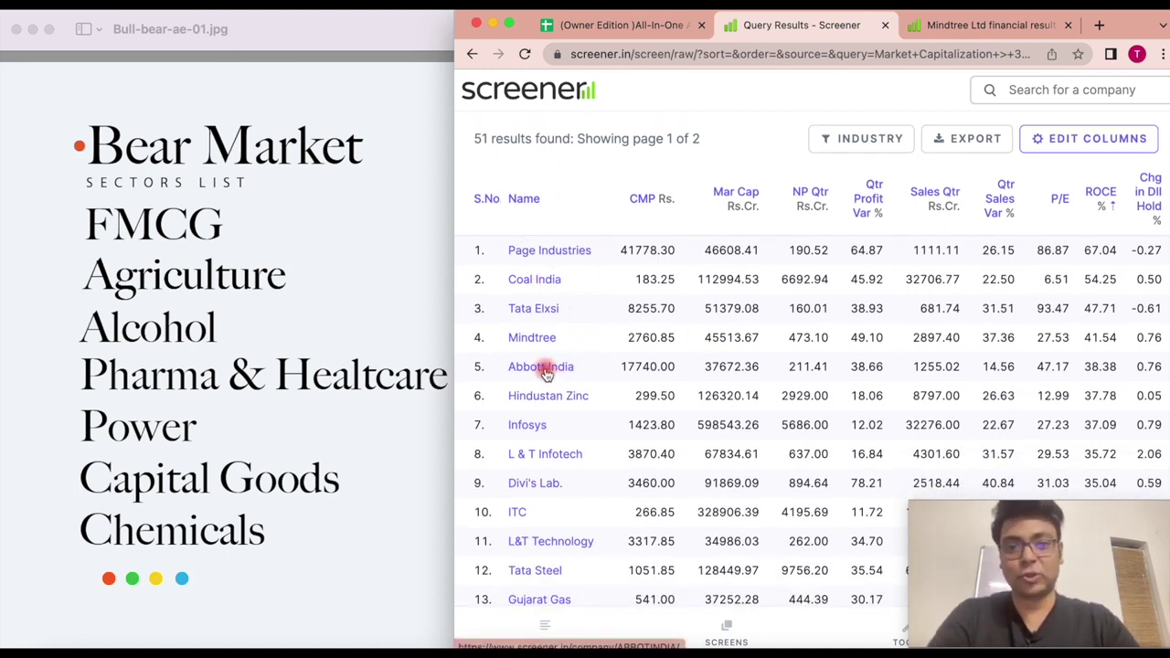
Open Abbott India's page, check its price chart, then return to its header showing market cap ₹37,610 Cr and P/E 47.1.
left_click(545, 369)
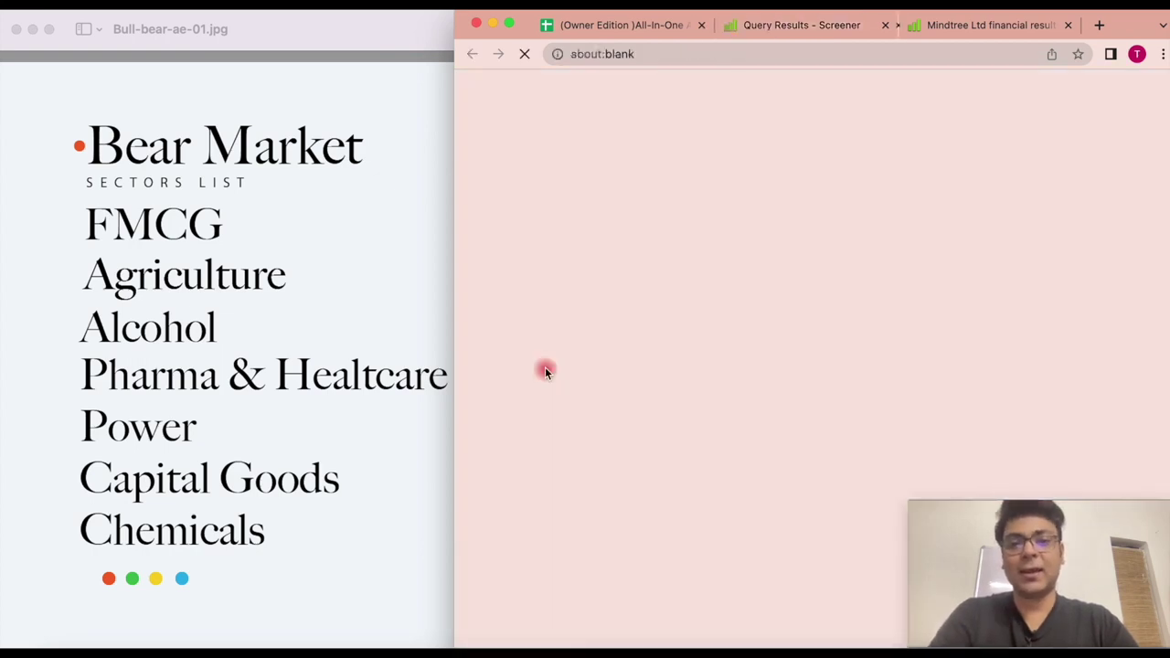
scroll(680, 457, "down", 3)
scroll(681, 454, "down", 5)
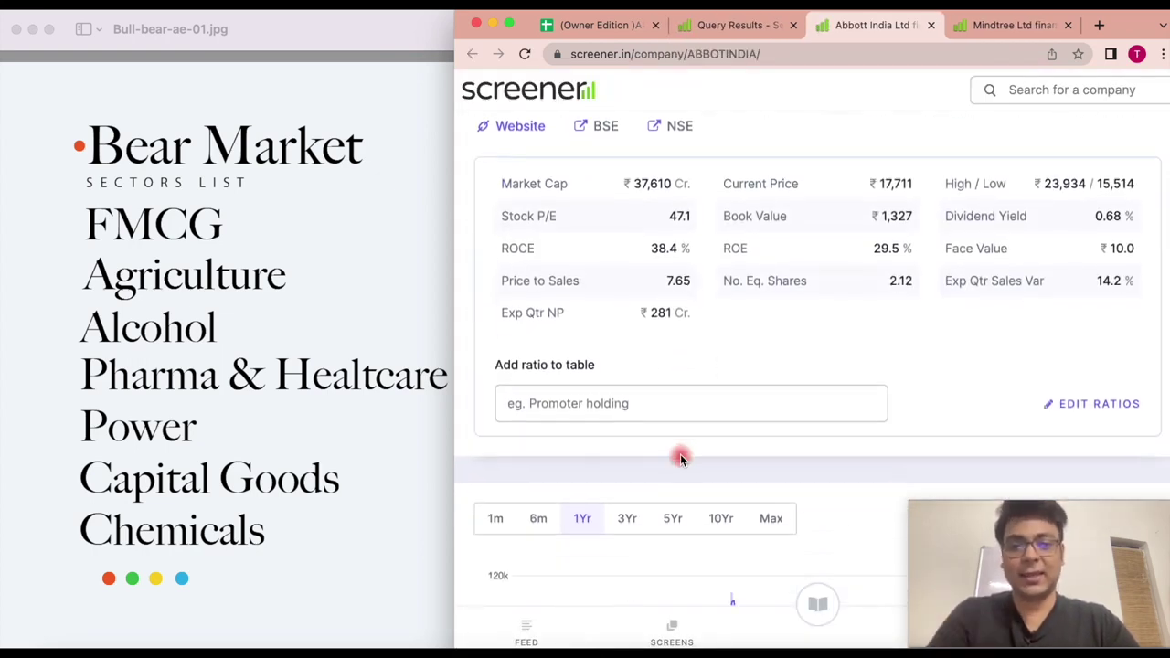
scroll(788, 393, "right", 1)
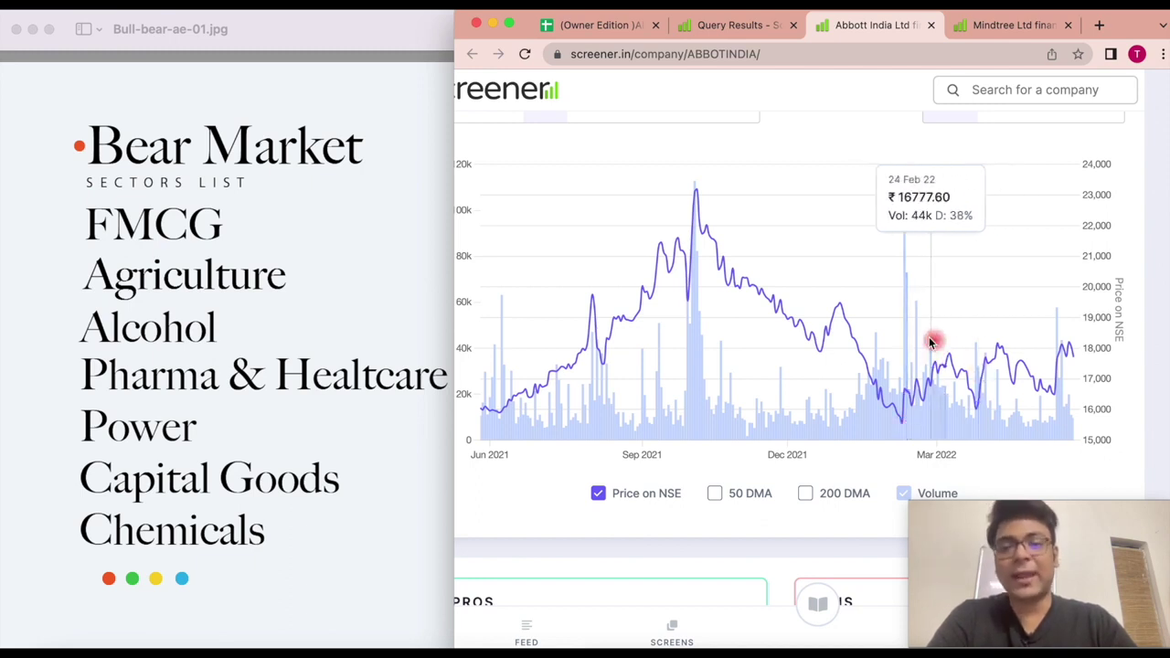
scroll(924, 340, "down", 1)
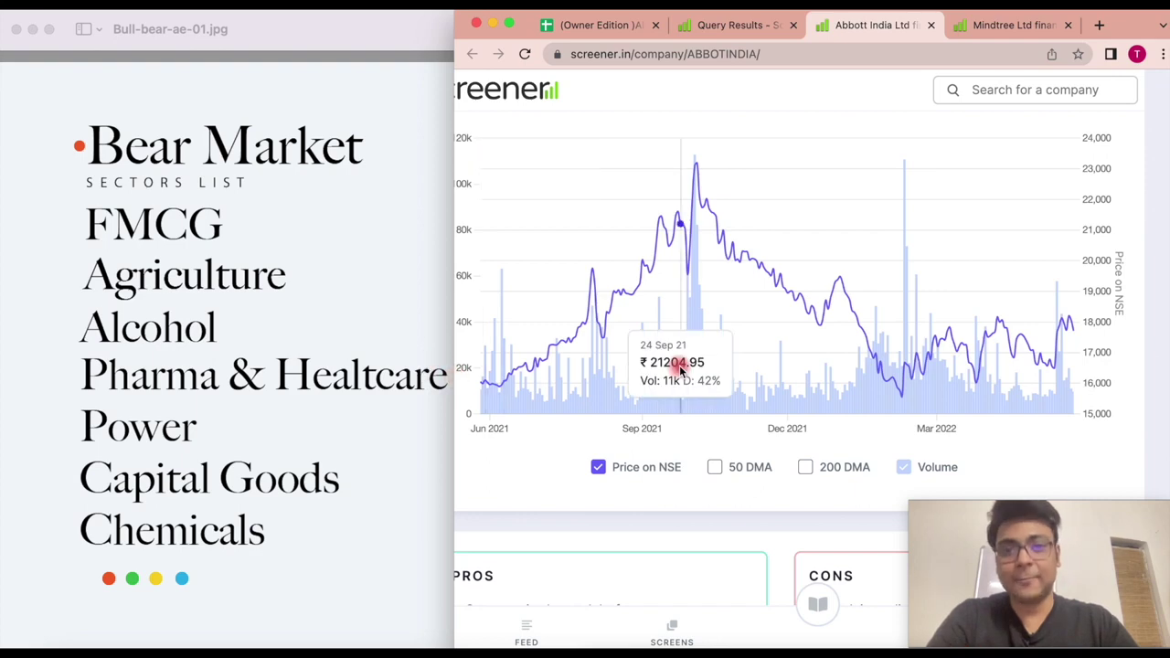
scroll(906, 227, "up", 8)
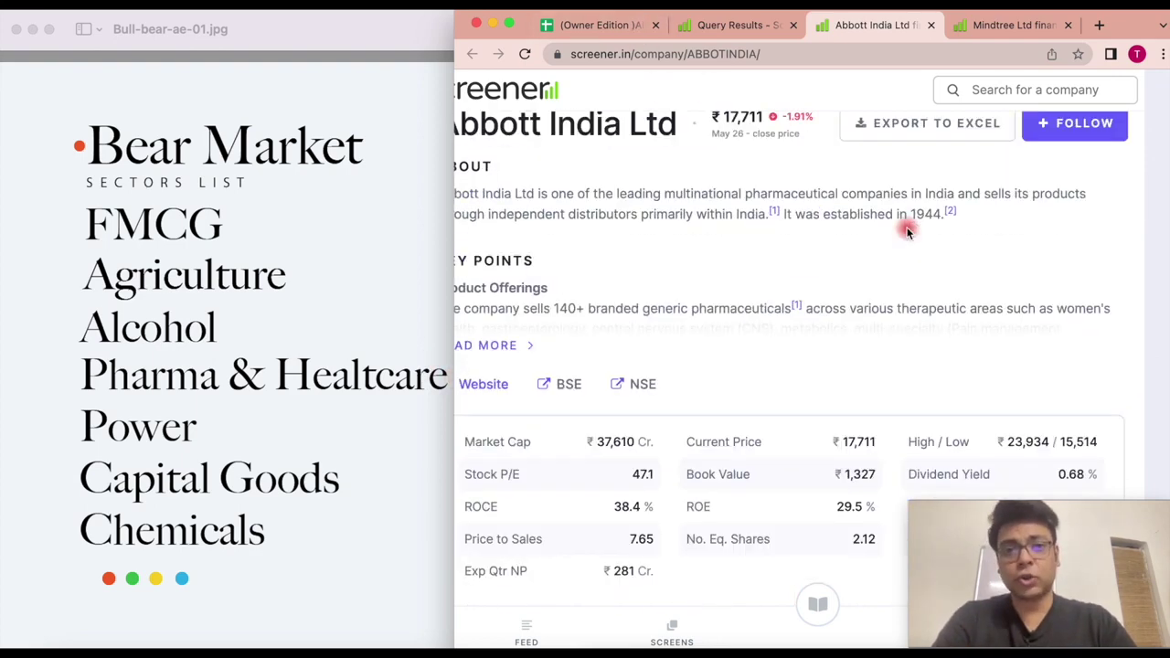
scroll(689, 198, "left", 2)
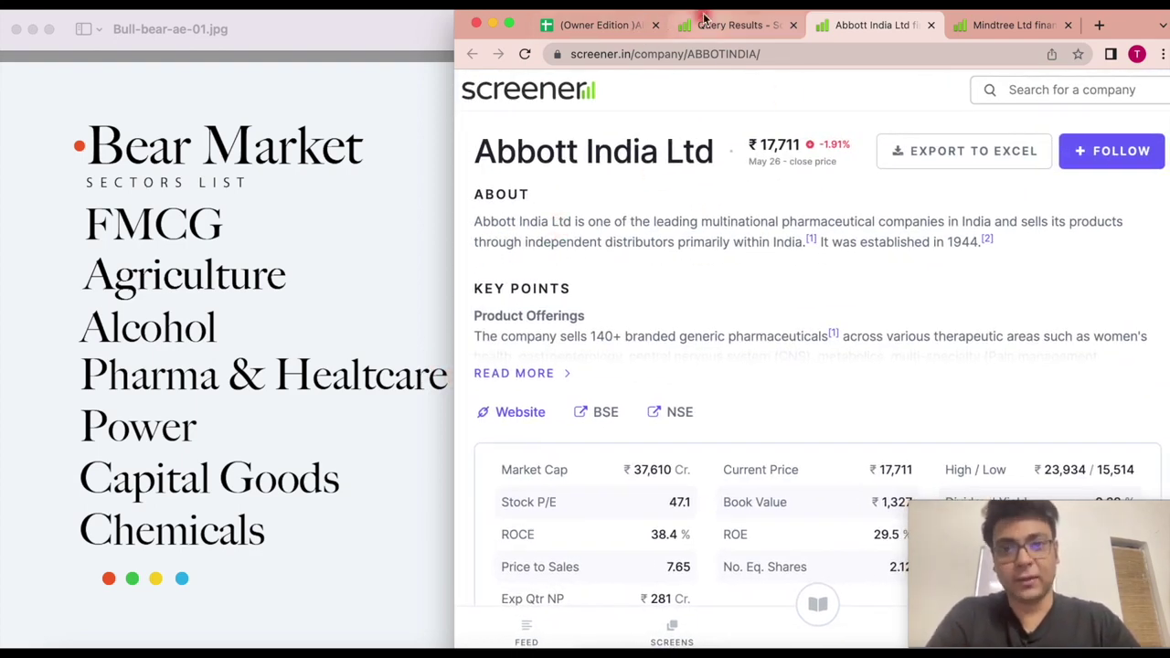
From the query results, open ITC's page to check its one-year price chart, then go back to the results.
left_click(718, 27)
scroll(620, 443, "down", 2)
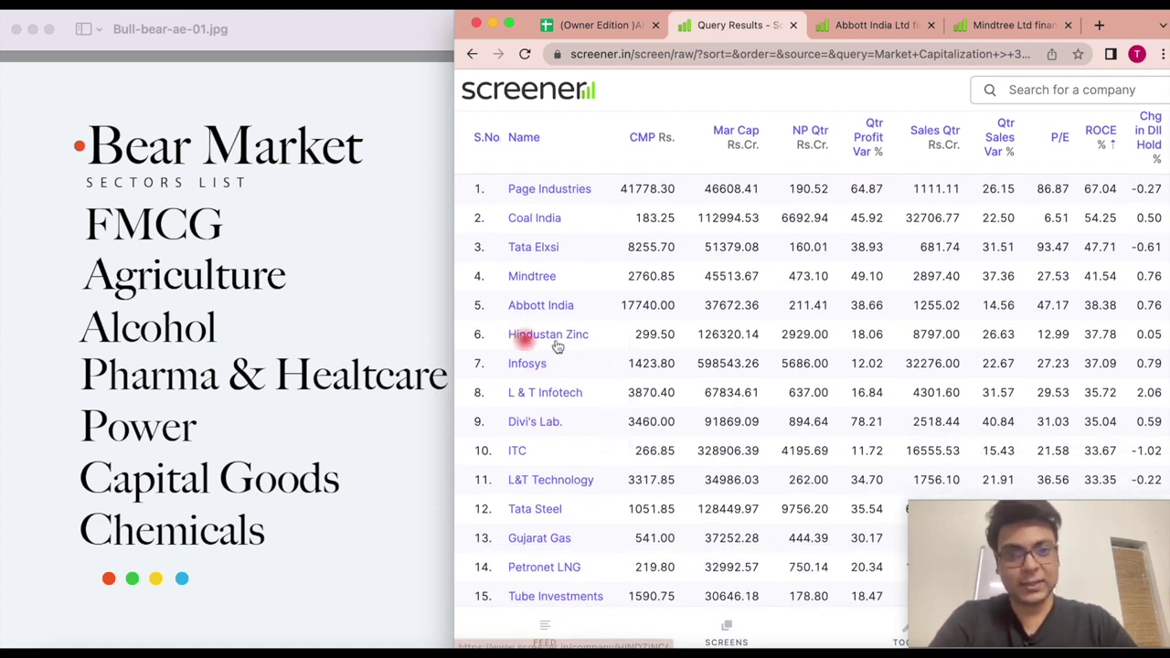
scroll(558, 451, "down", 1)
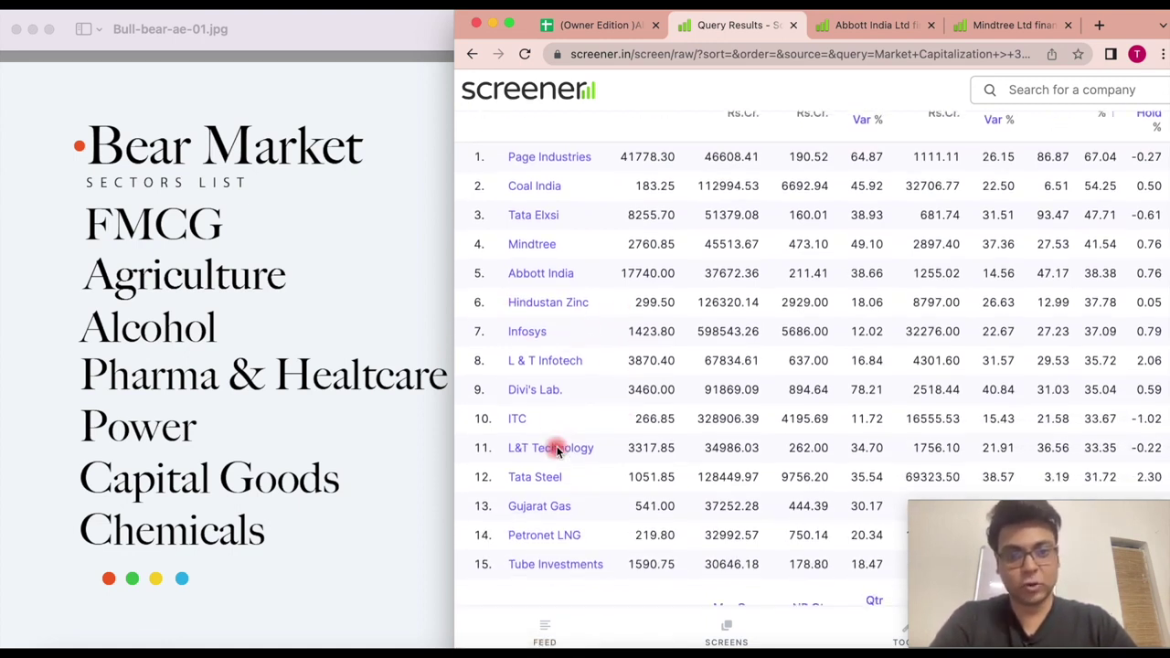
left_click(518, 416)
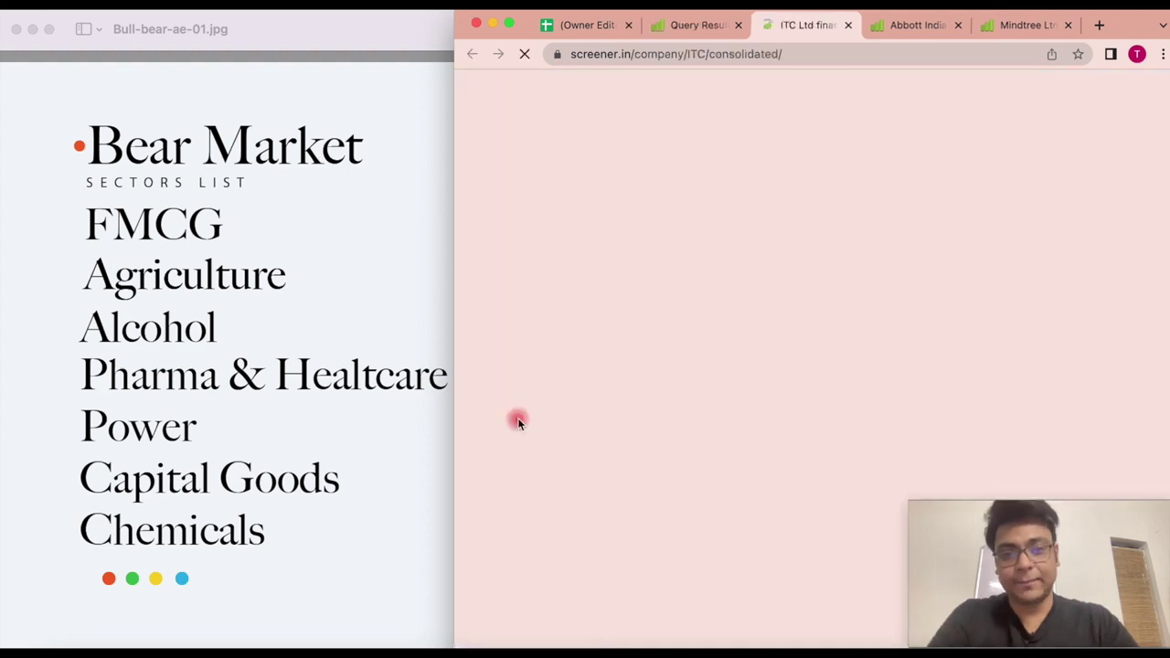
scroll(662, 411, "down", 5)
scroll(663, 411, "up", 1)
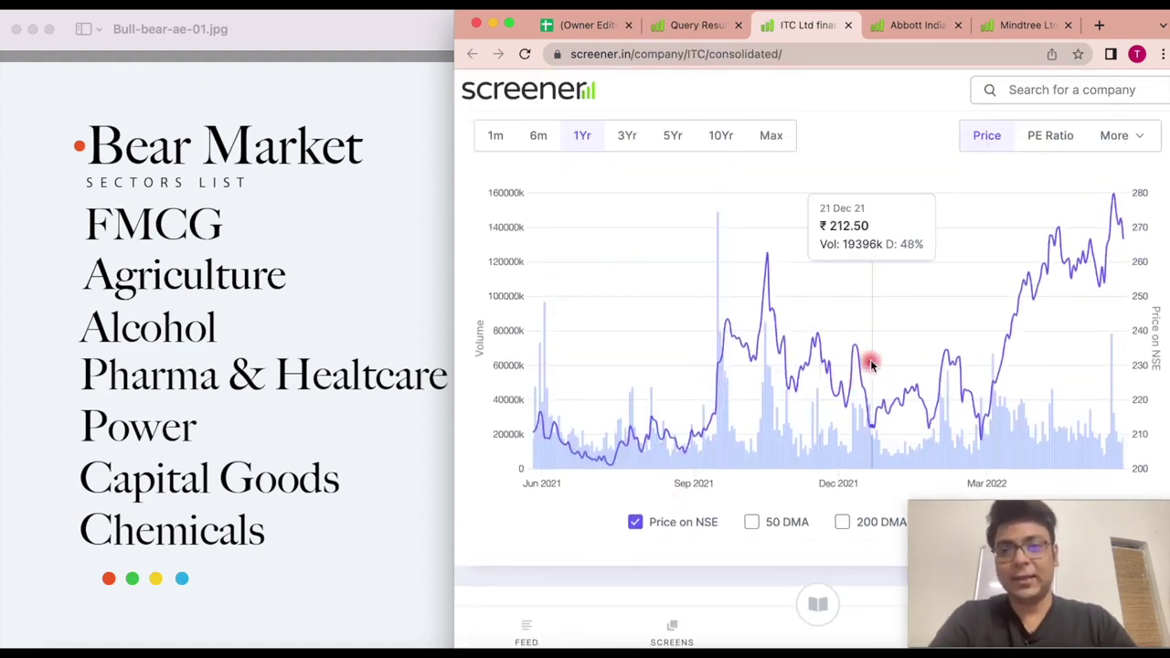
scroll(870, 361, "up", 2, "ctrl")
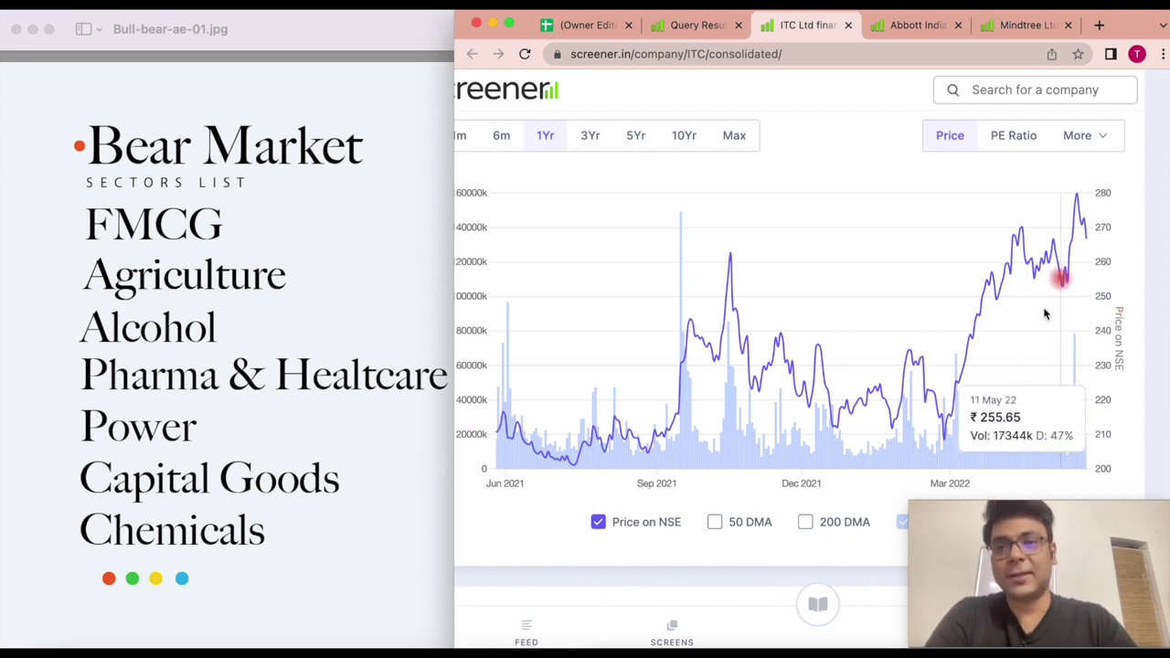
scroll(1115, 227, "up", 1)
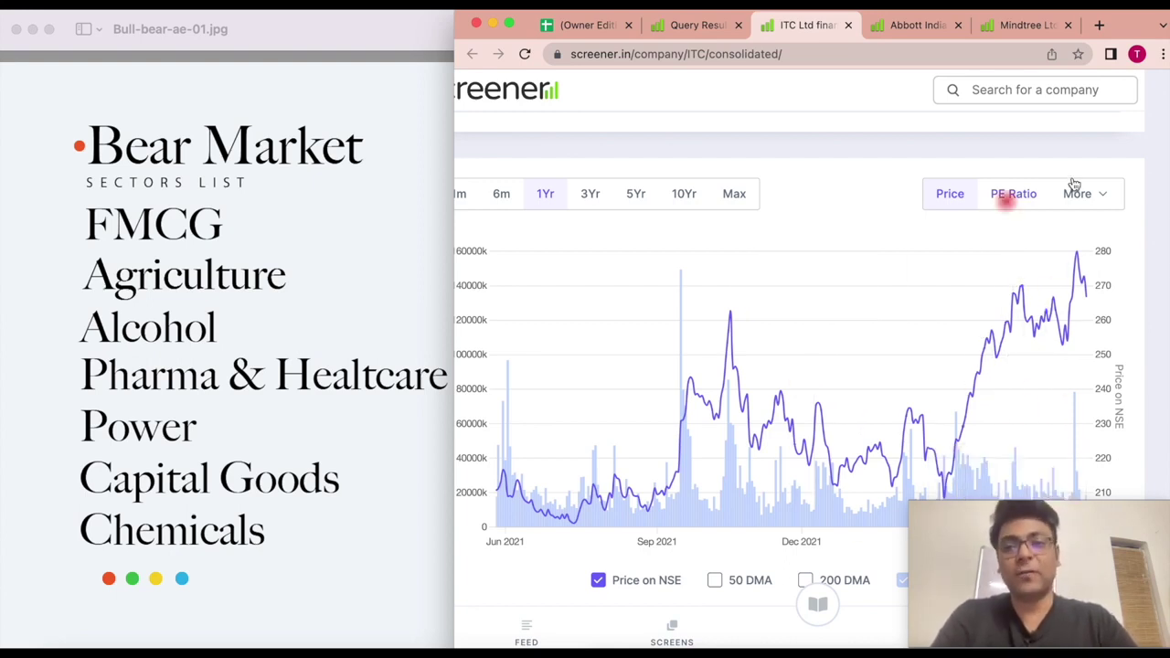
left_click(693, 28)
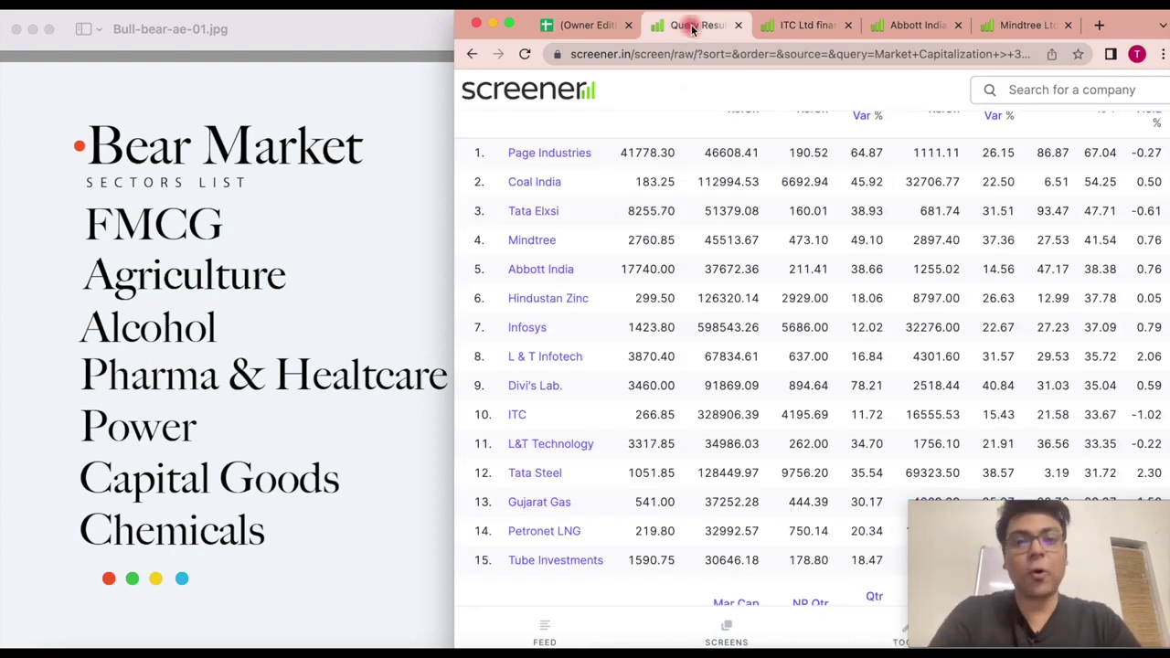
Scroll down the results and open Varun Beverages' page to review its ratios and one-year chart.
scroll(630, 480, "down", 2)
scroll(630, 479, "down", 1)
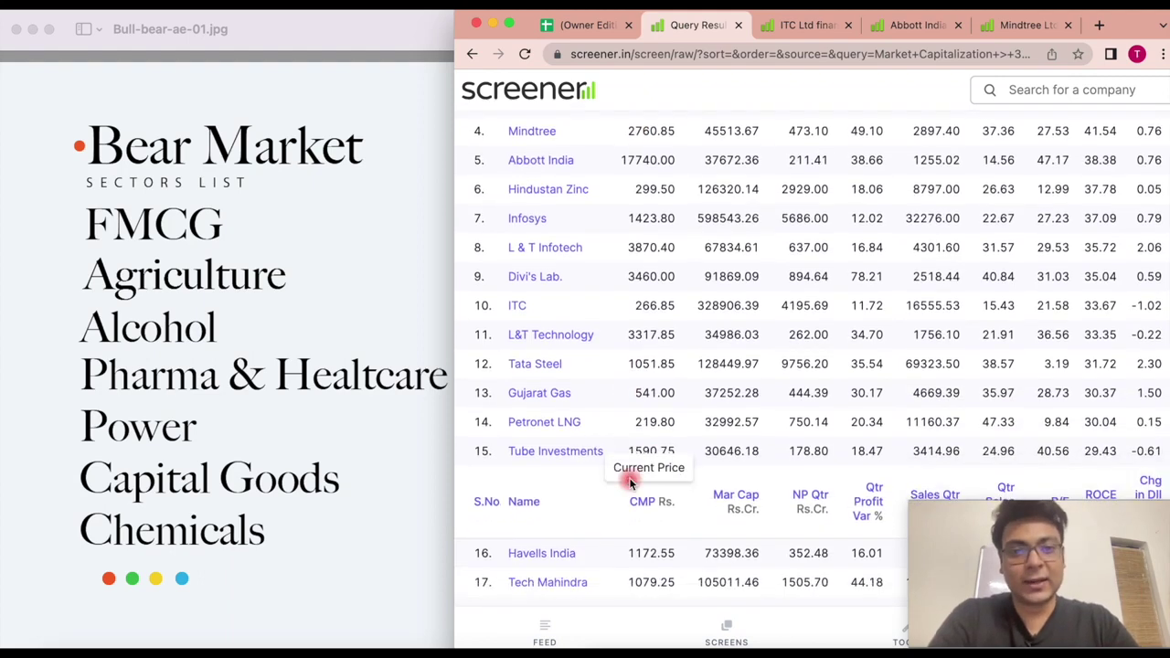
scroll(544, 450, "down", 5)
left_click(553, 313)
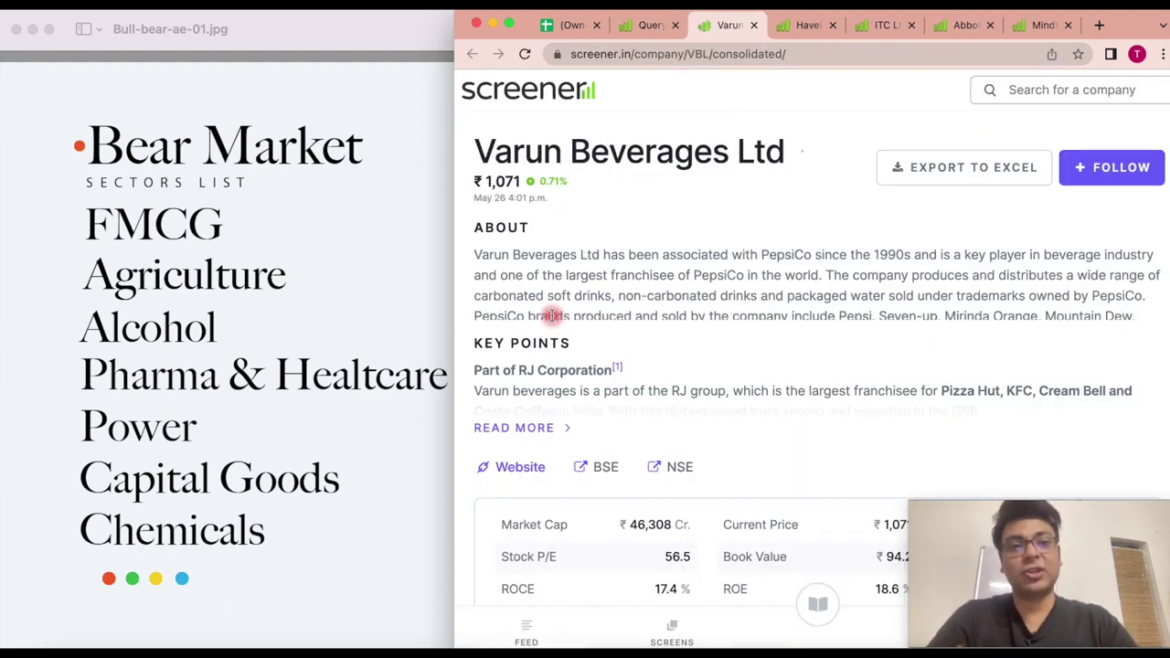
scroll(728, 379, "down", 2)
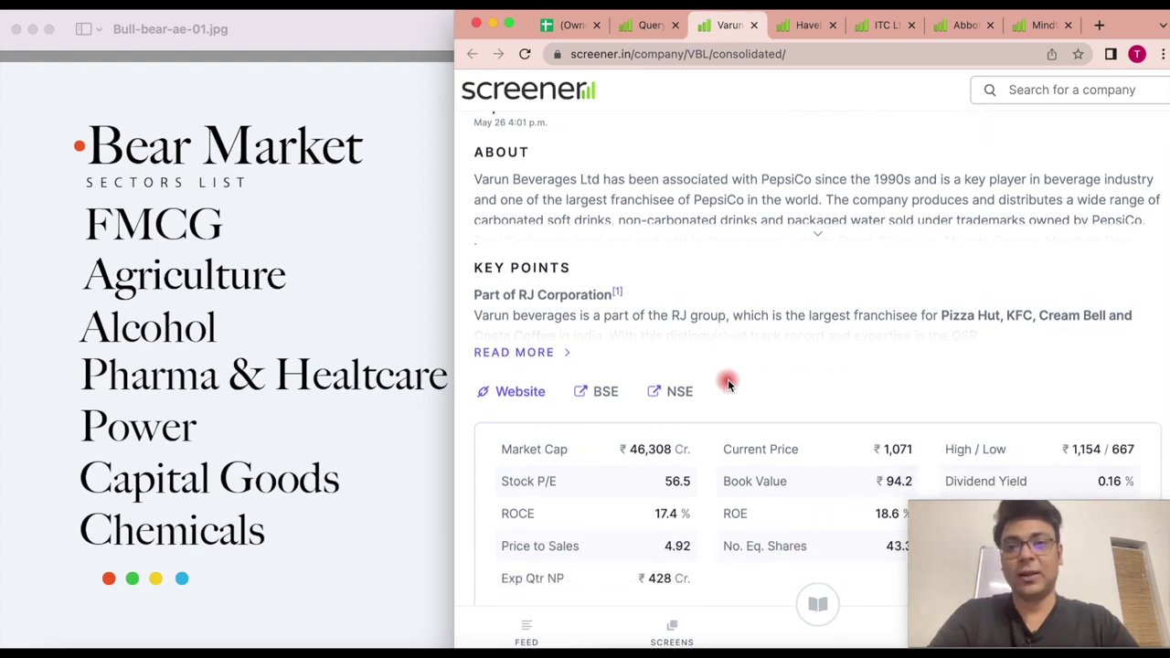
scroll(698, 347, "down", 10)
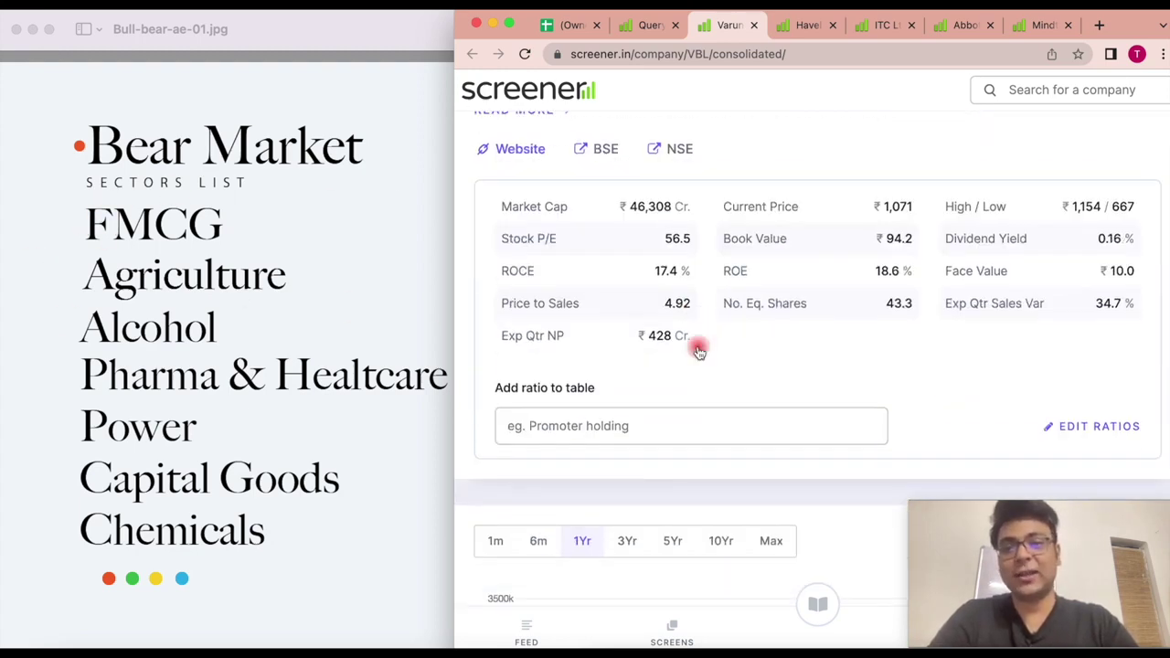
scroll(698, 348, "up", 2)
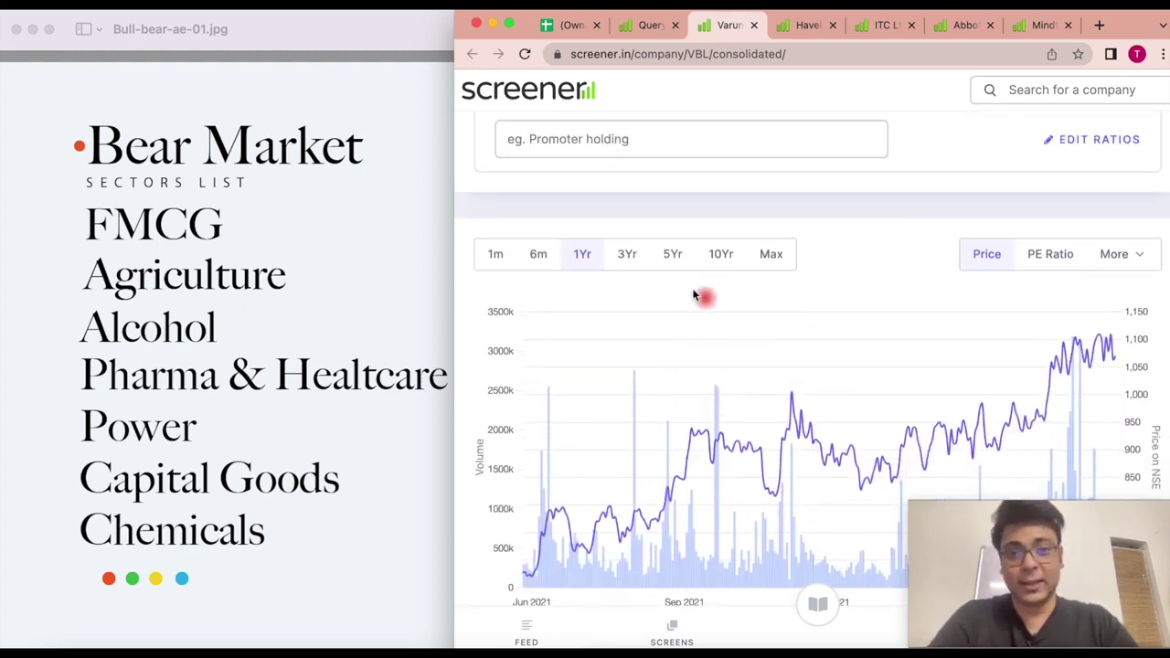
scroll(910, 457, "down", 1)
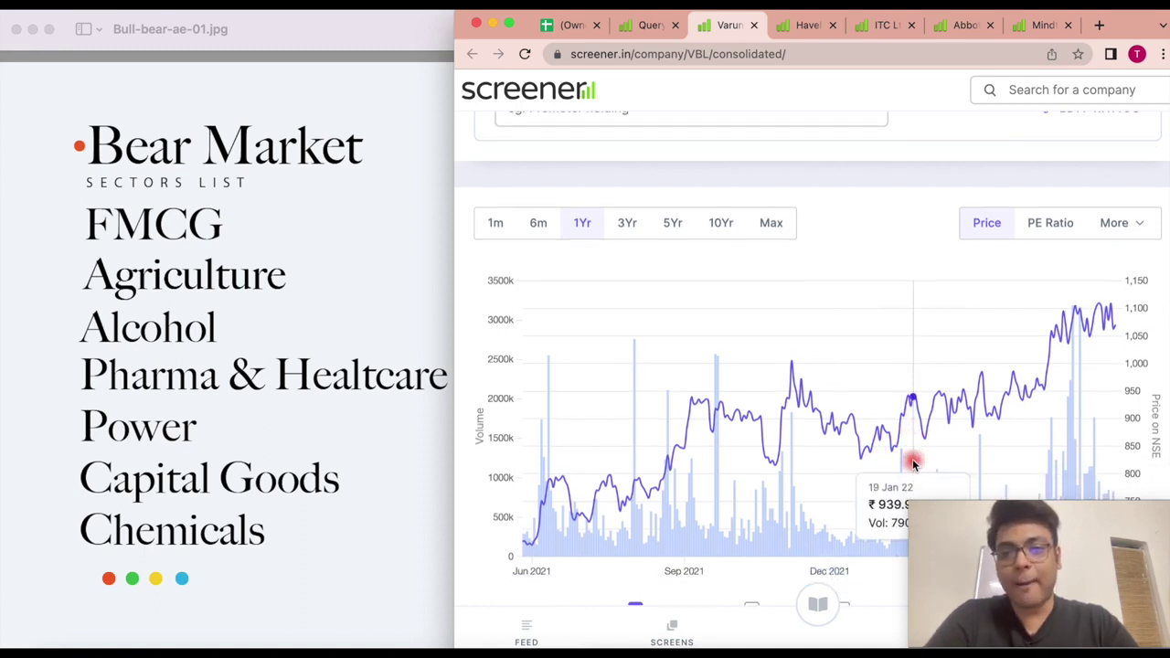
scroll(953, 413, "up", 2)
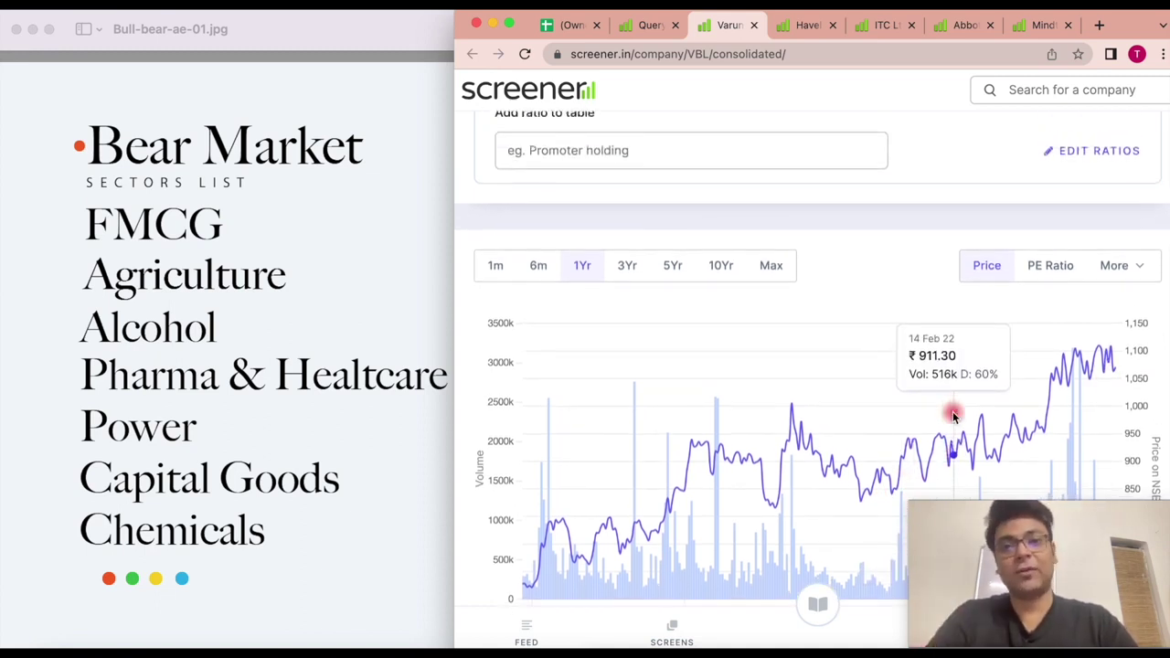
scroll(953, 416, "down", 1)
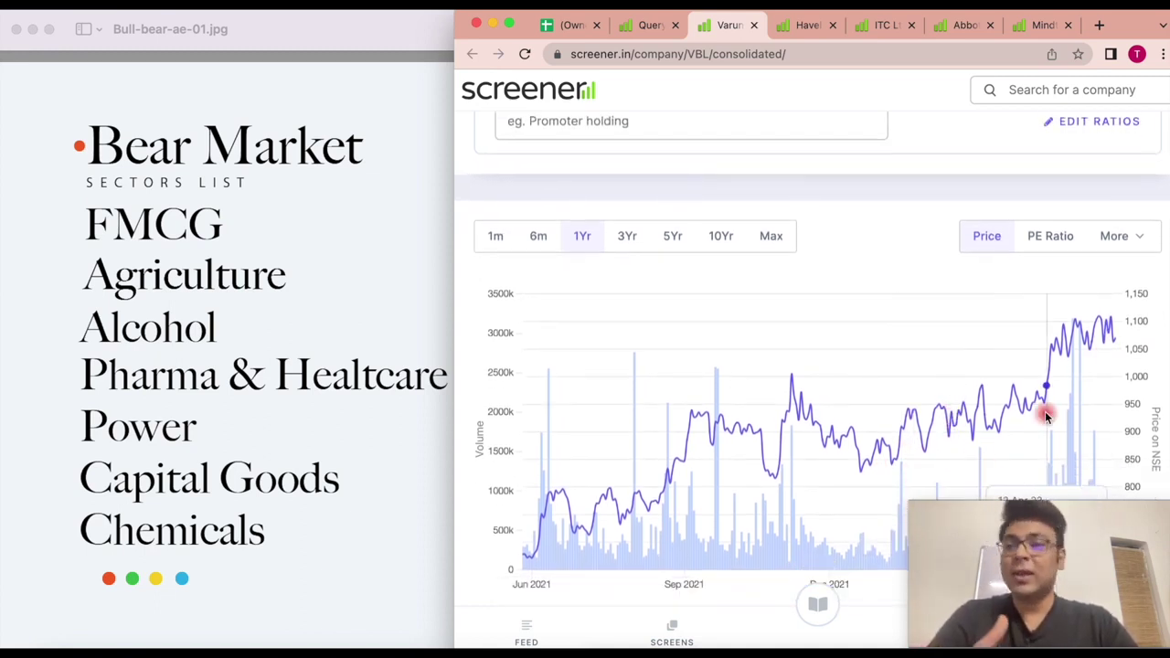
Compare the query results with Varun Beverages' price chart, then settle back on the results list.
left_click(650, 26)
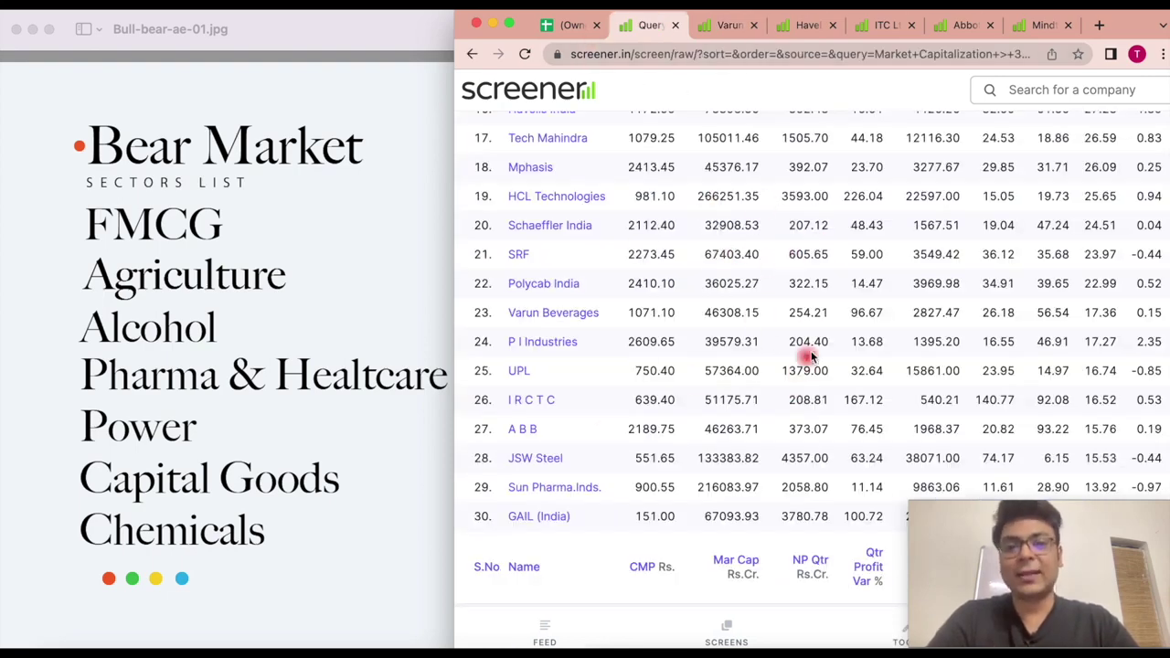
left_click(736, 25)
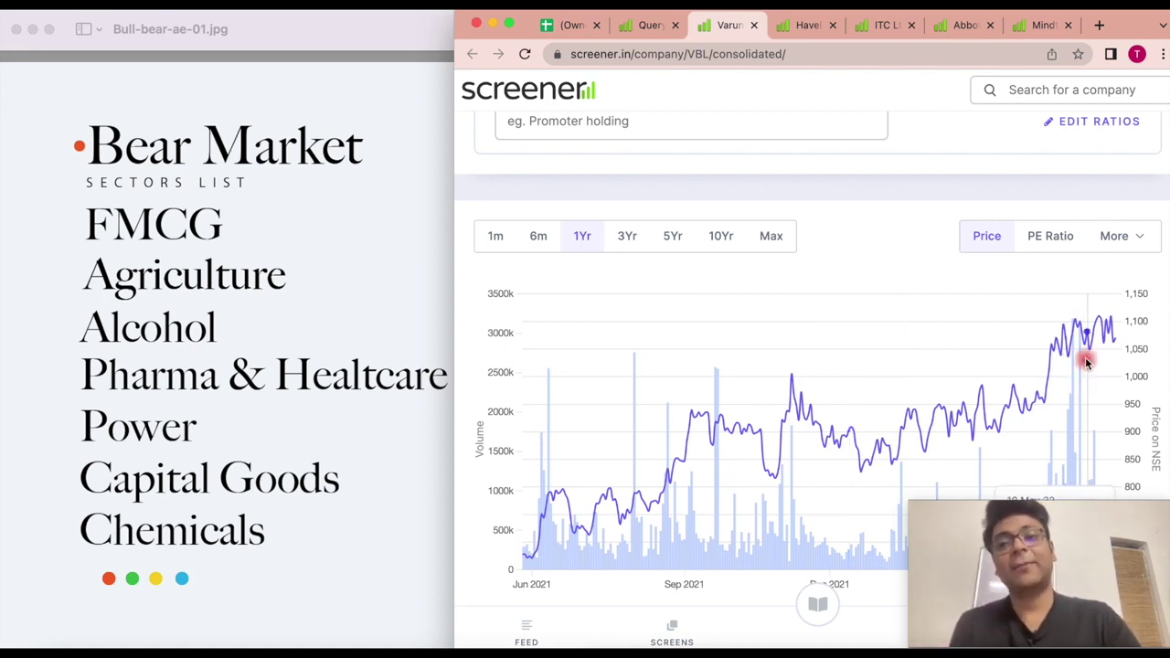
left_click(646, 25)
scroll(660, 498, "down", 8)
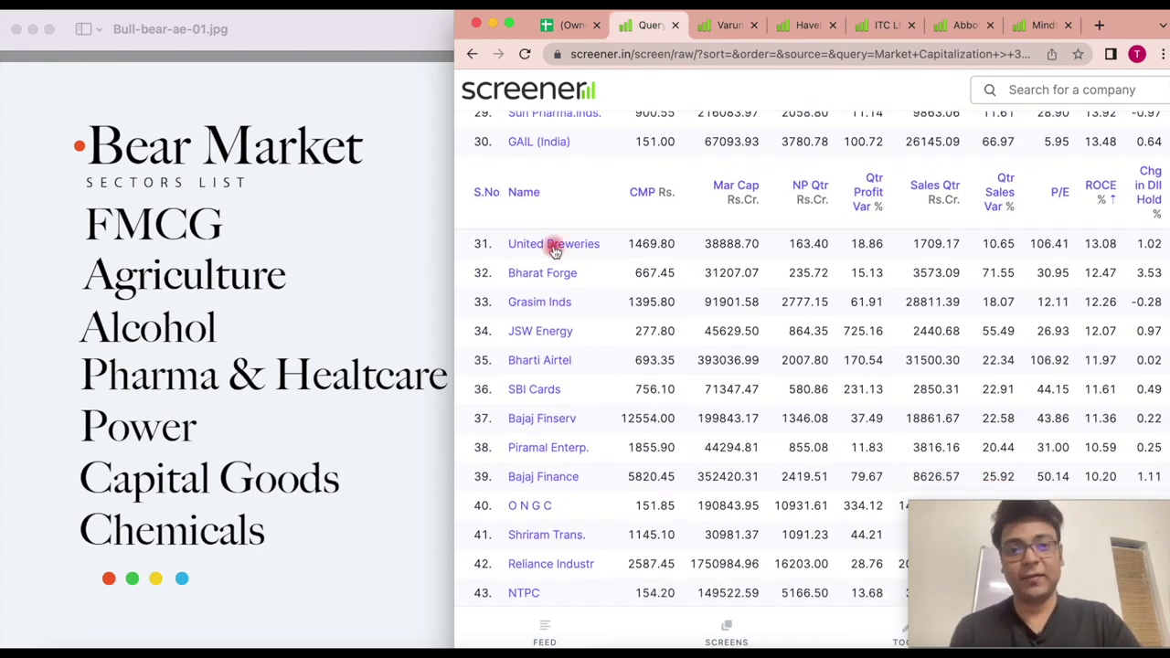
Open United Breweries' page and look over its ratios and price chart.
left_click(554, 243)
scroll(691, 374, "down", 10)
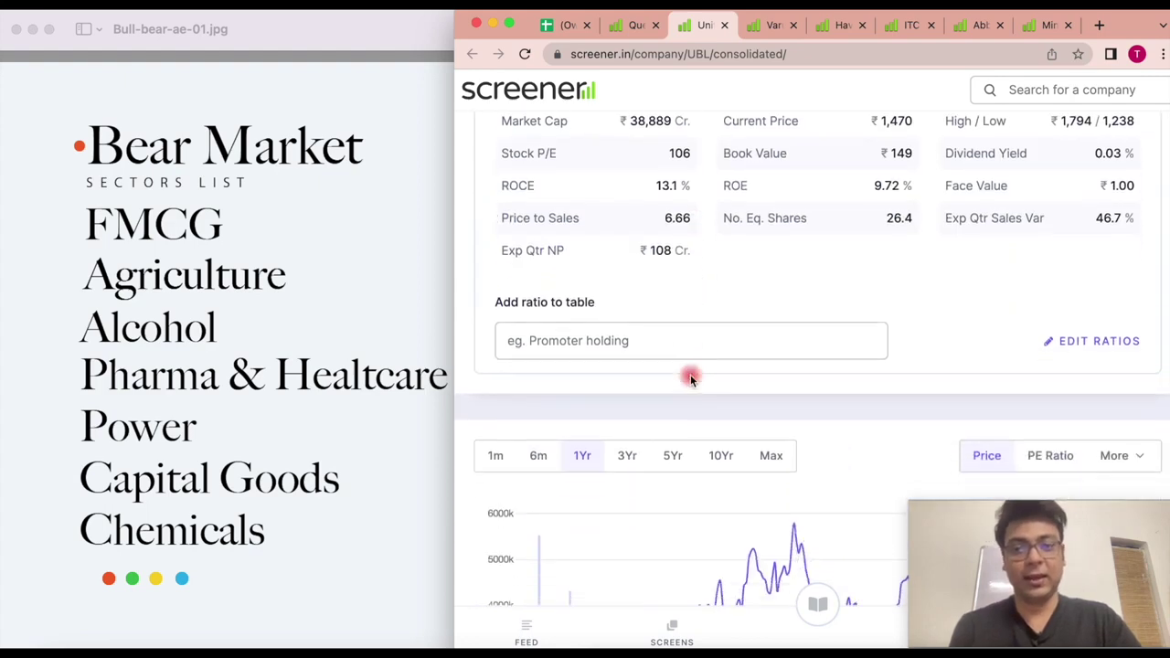
scroll(691, 378, "up", 2)
scroll(962, 370, "down", 3)
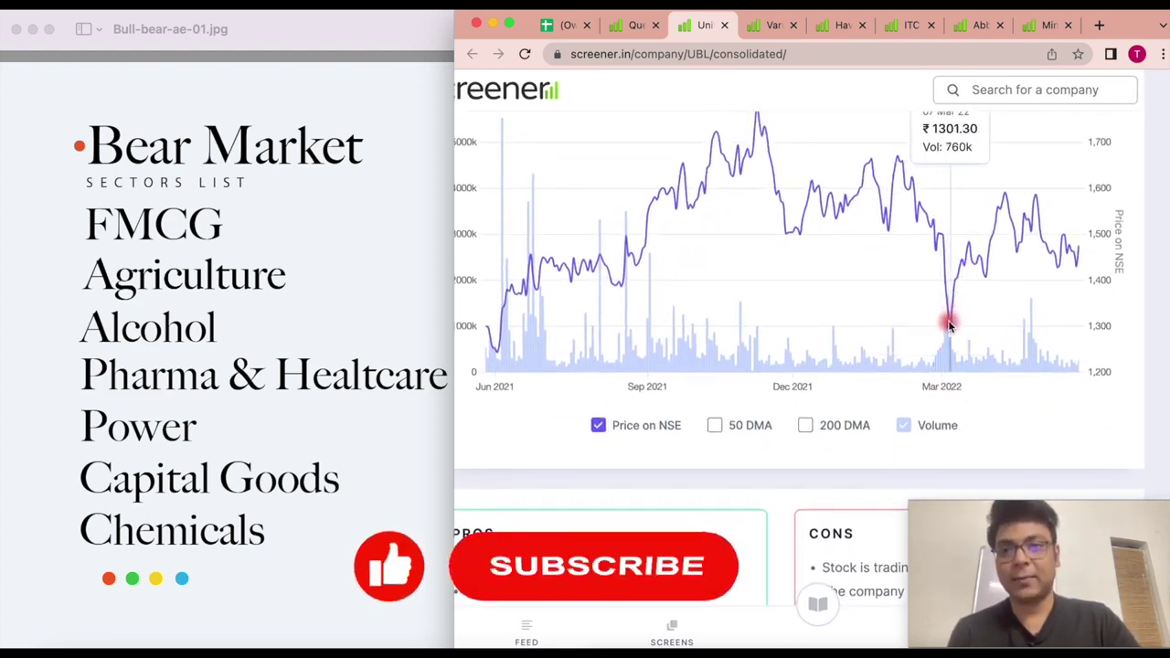
scroll(948, 319, "up", 2)
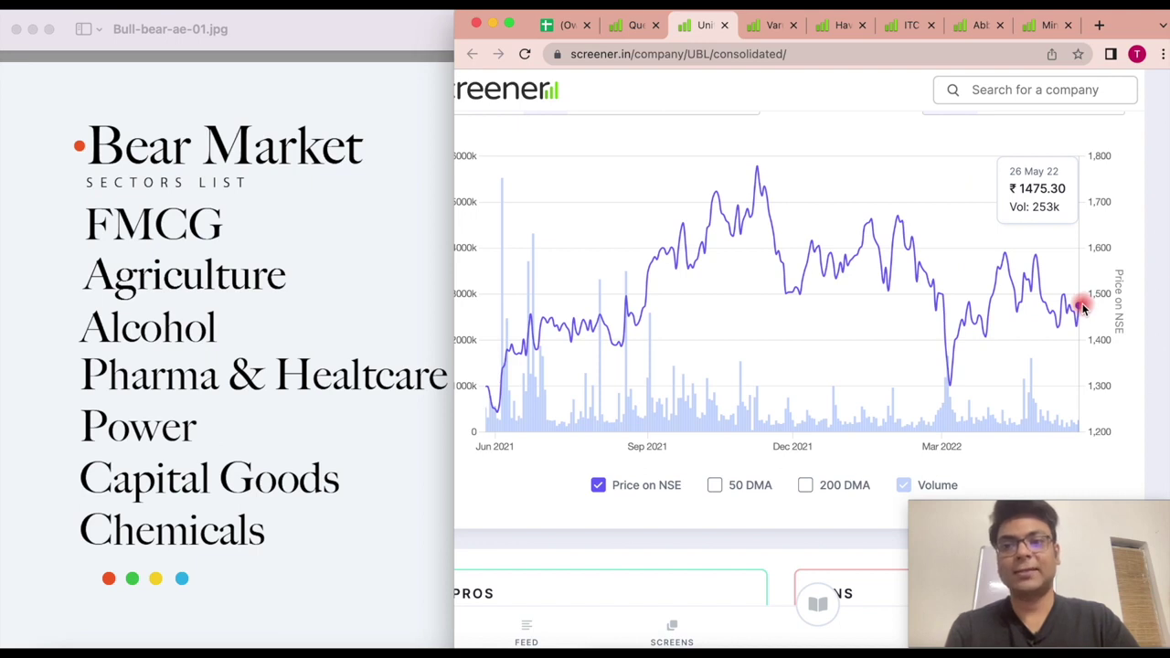
scroll(1006, 320, "up", 1)
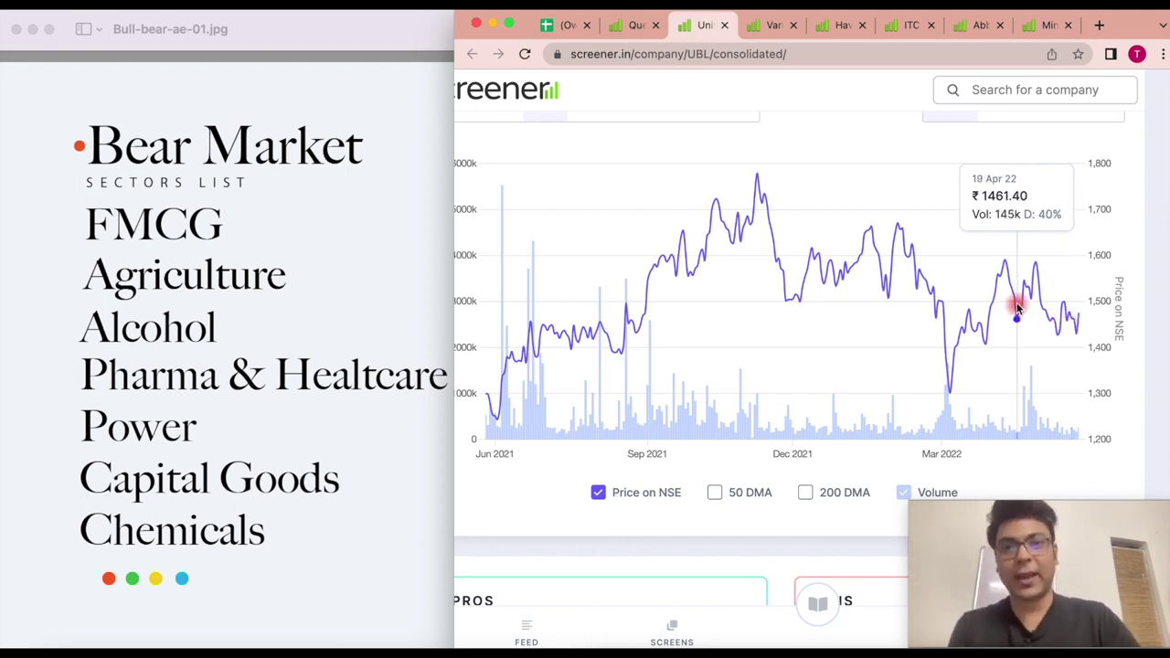
Back on the query results, scroll the table and open L&T Infotech's company page.
left_click(631, 26)
scroll(548, 466, "down", 2)
scroll(552, 470, "up", 10)
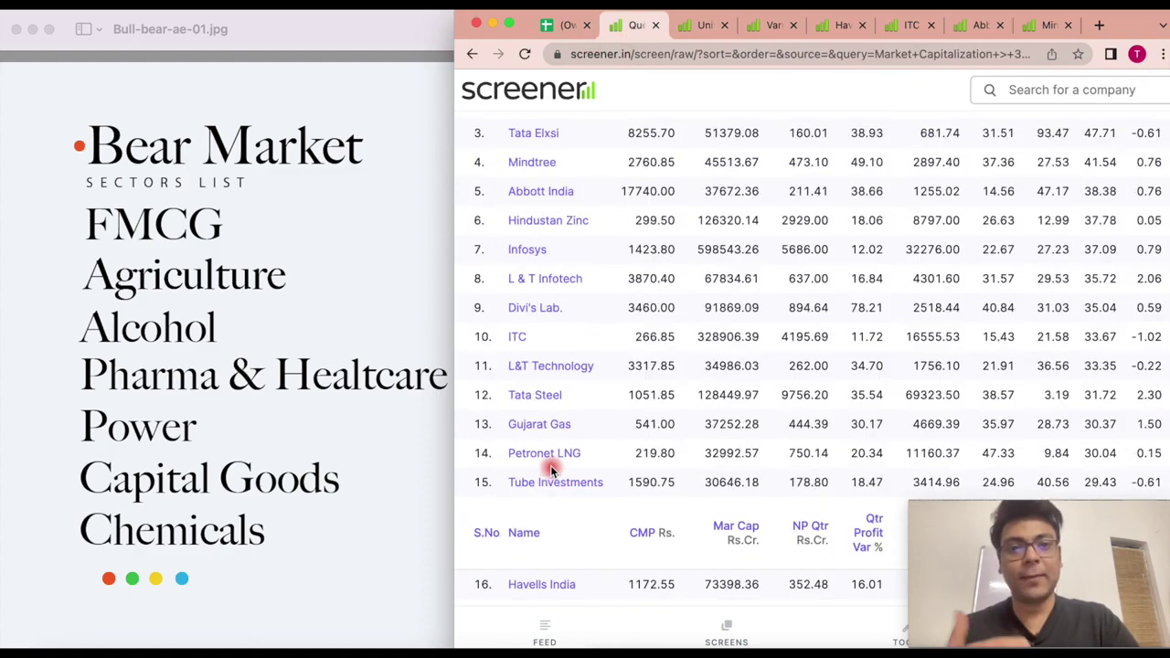
scroll(551, 469, "up", 3)
scroll(551, 469, "down", 2)
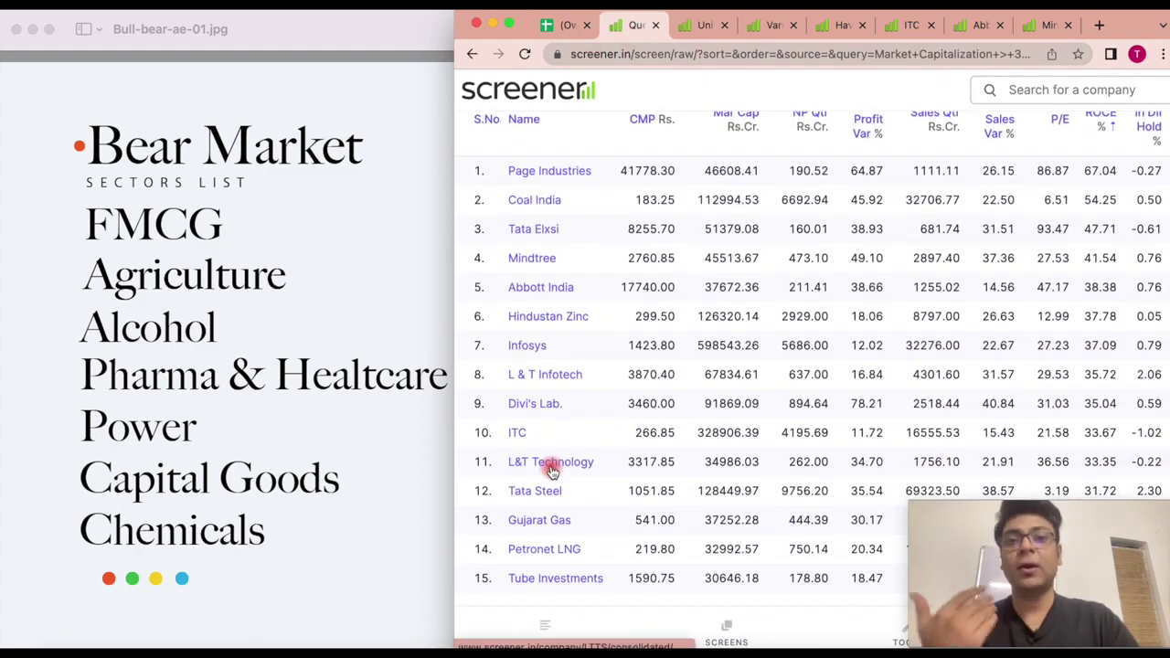
scroll(551, 469, "down", 3)
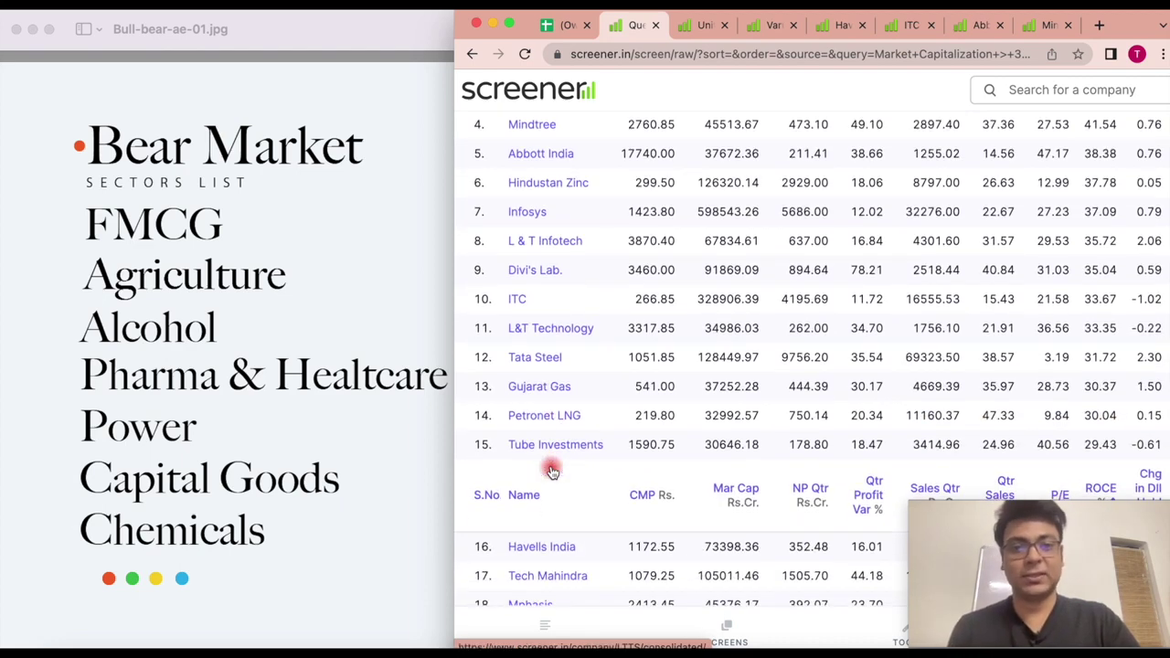
left_click(529, 338)
scroll(674, 374, "down", 10)
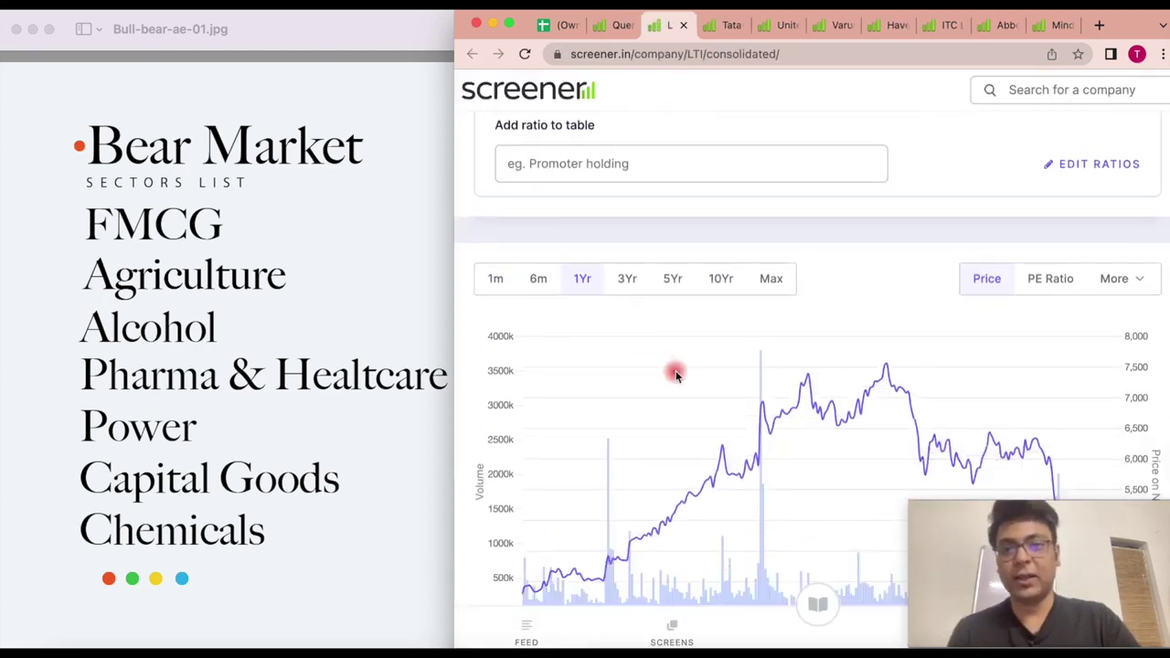
mouse_move(878, 177)
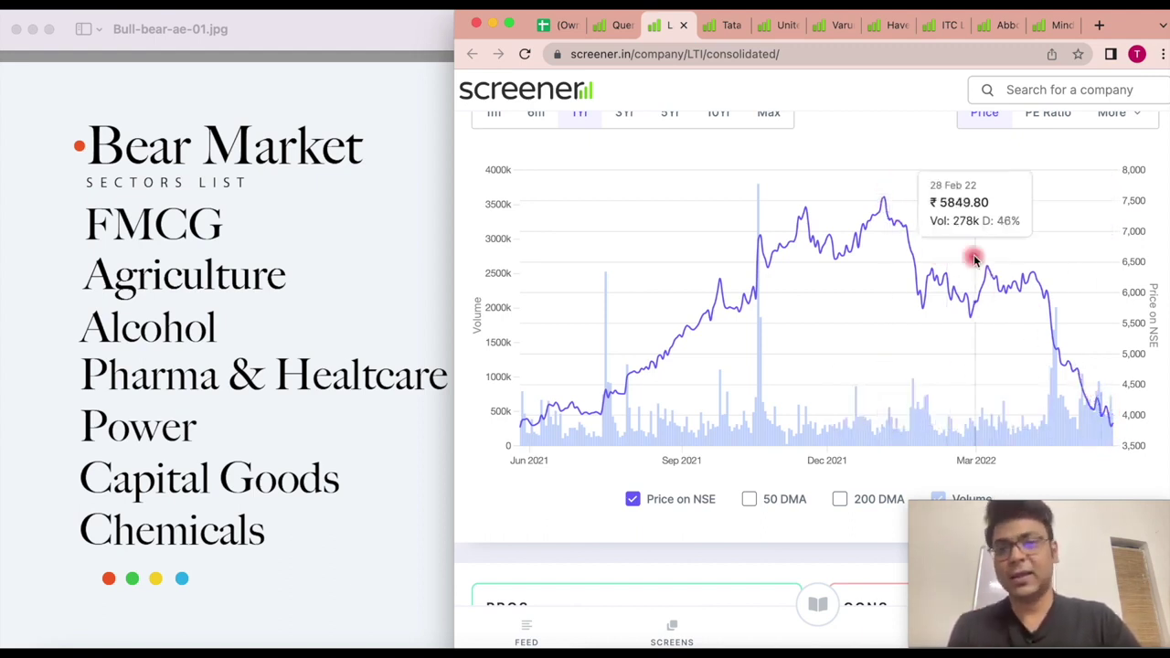
scroll(1090, 416, "up", 1)
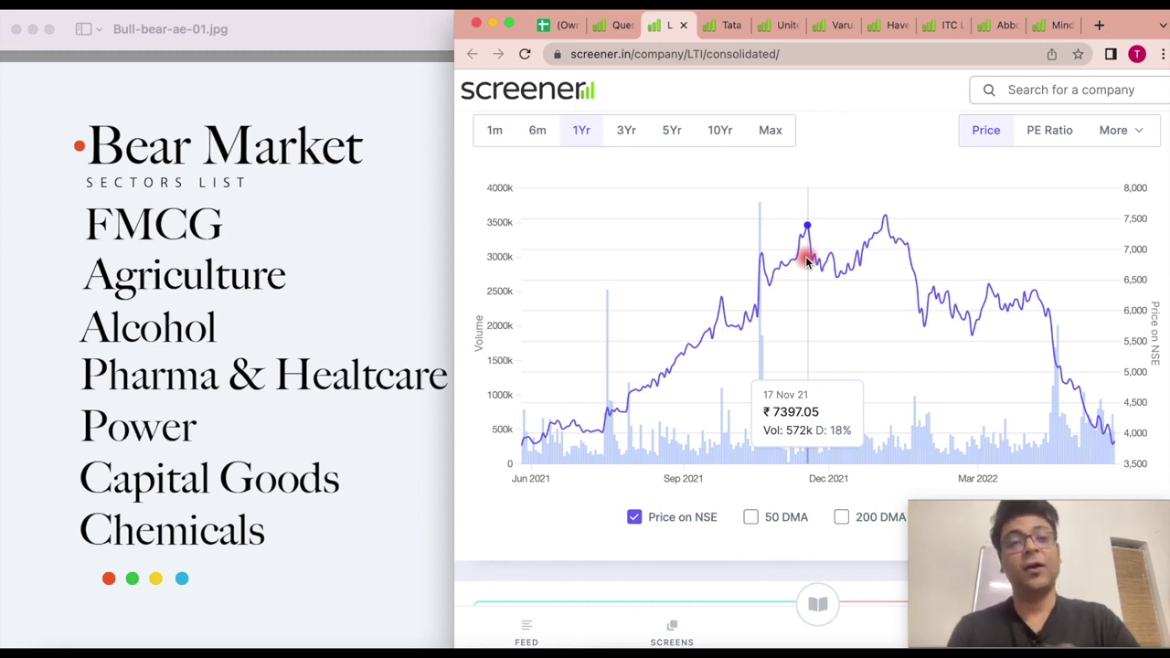
left_click(806, 4)
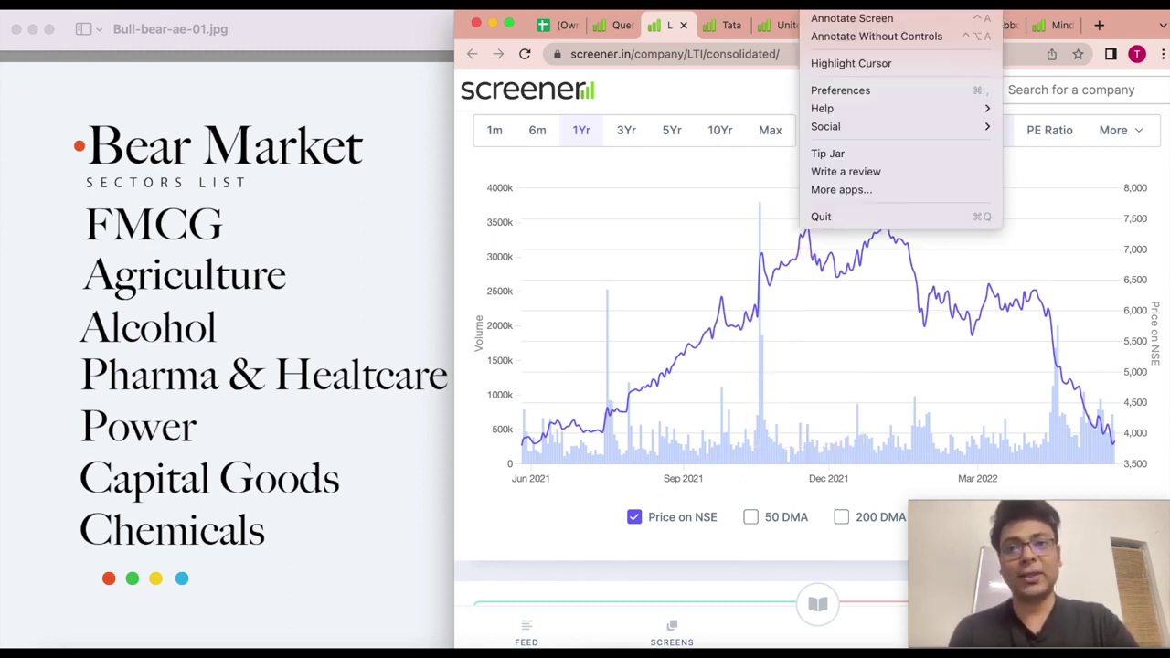
Close the extra company tabs and scroll the 51-company query results, with L & T Infotech eighth.
left_click(858, 15)
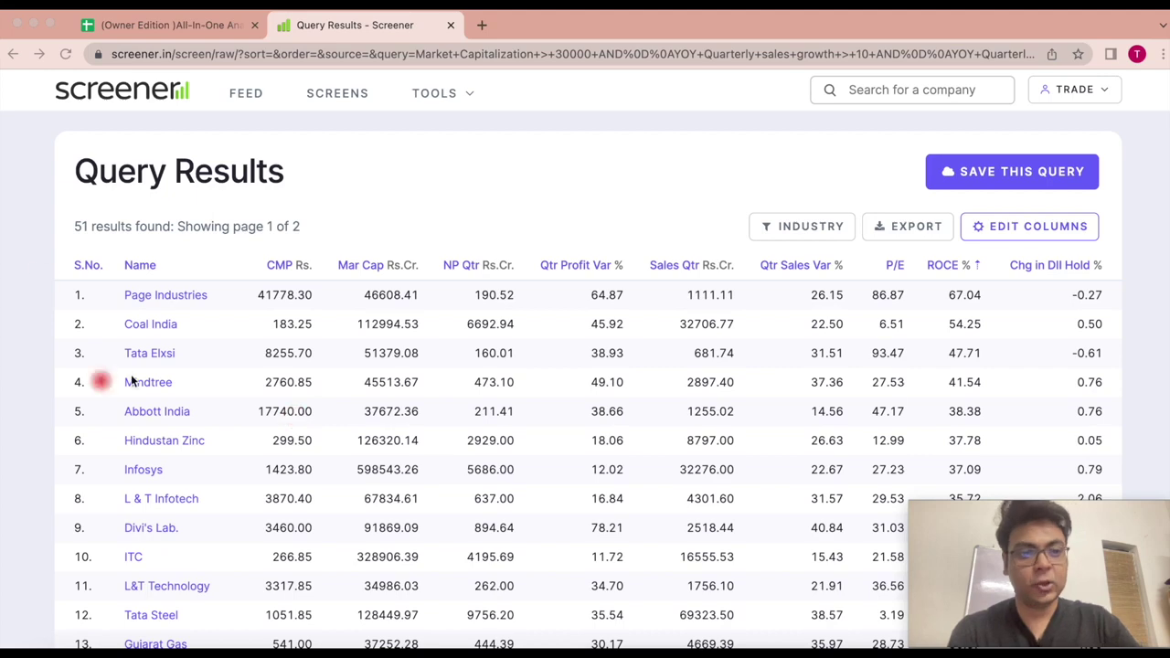
scroll(150, 436, "down", 1)
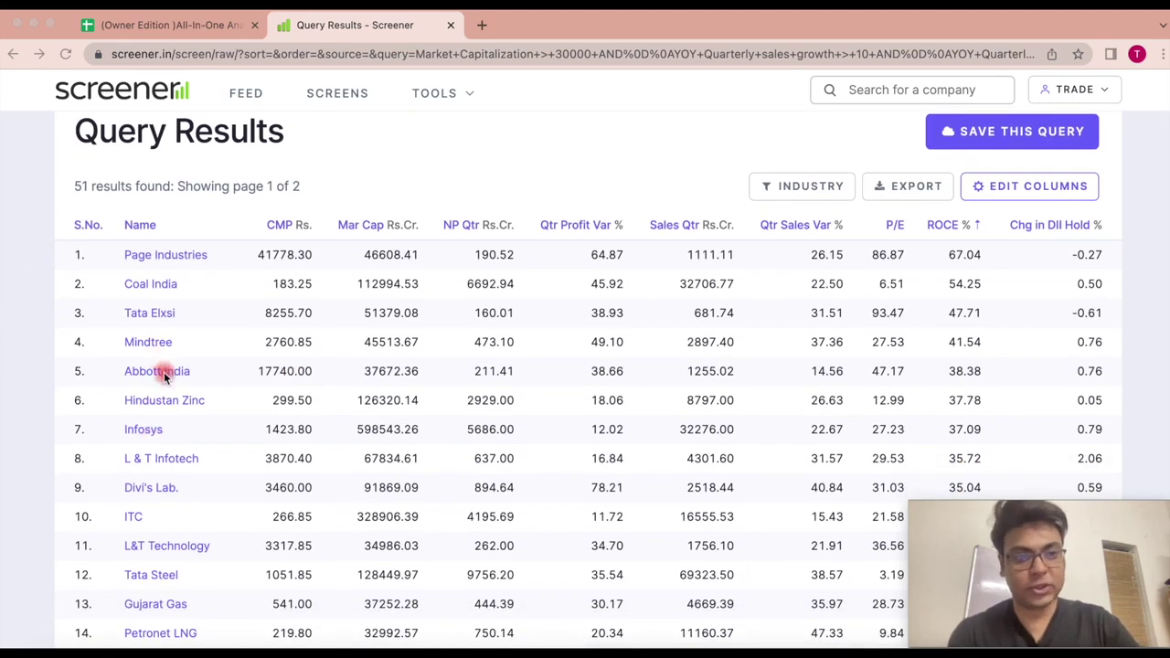
Review Abbott India's chart, peers, quarterly results and P&L, then bring up the All-In-One Analysis Platform sheet.
left_click(164, 372)
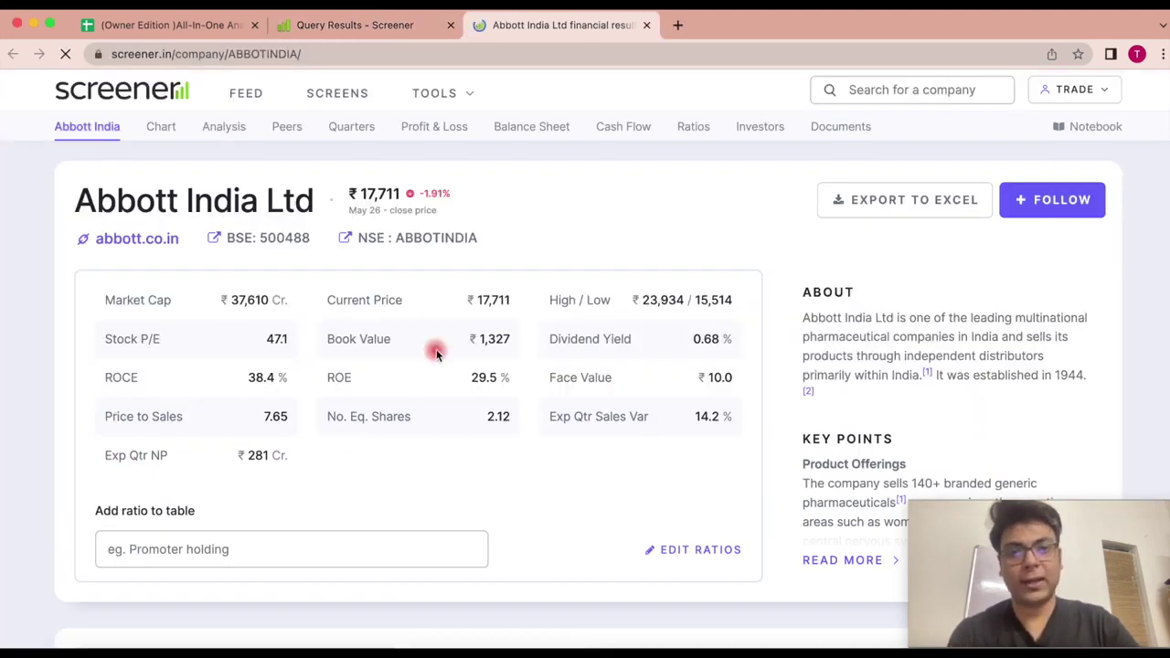
scroll(436, 349, "down", 3)
scroll(436, 349, "down", 10)
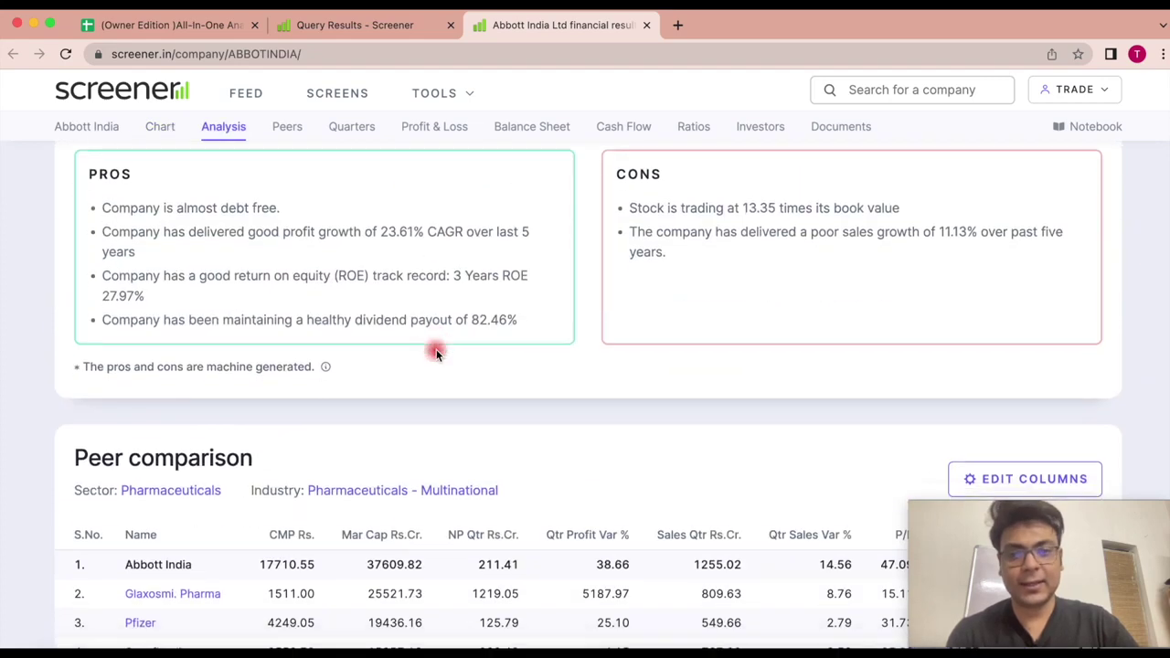
scroll(436, 349, "up", 6)
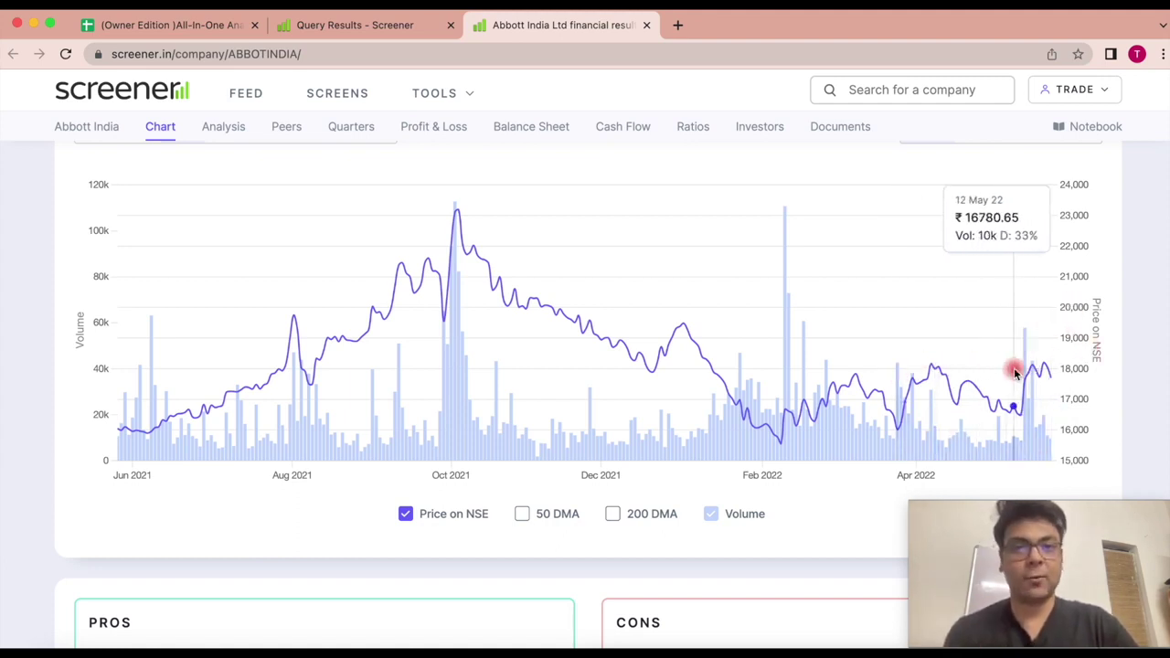
scroll(1014, 371, "down", 10)
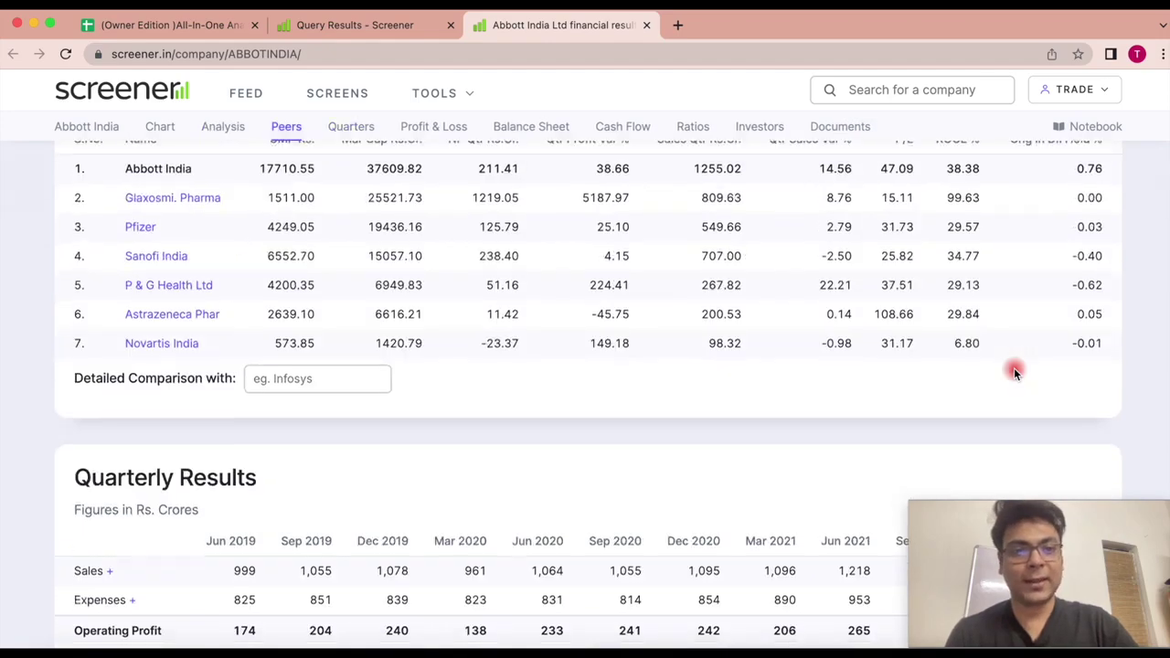
scroll(1014, 368, "down", 5)
scroll(834, 269, "up", 1)
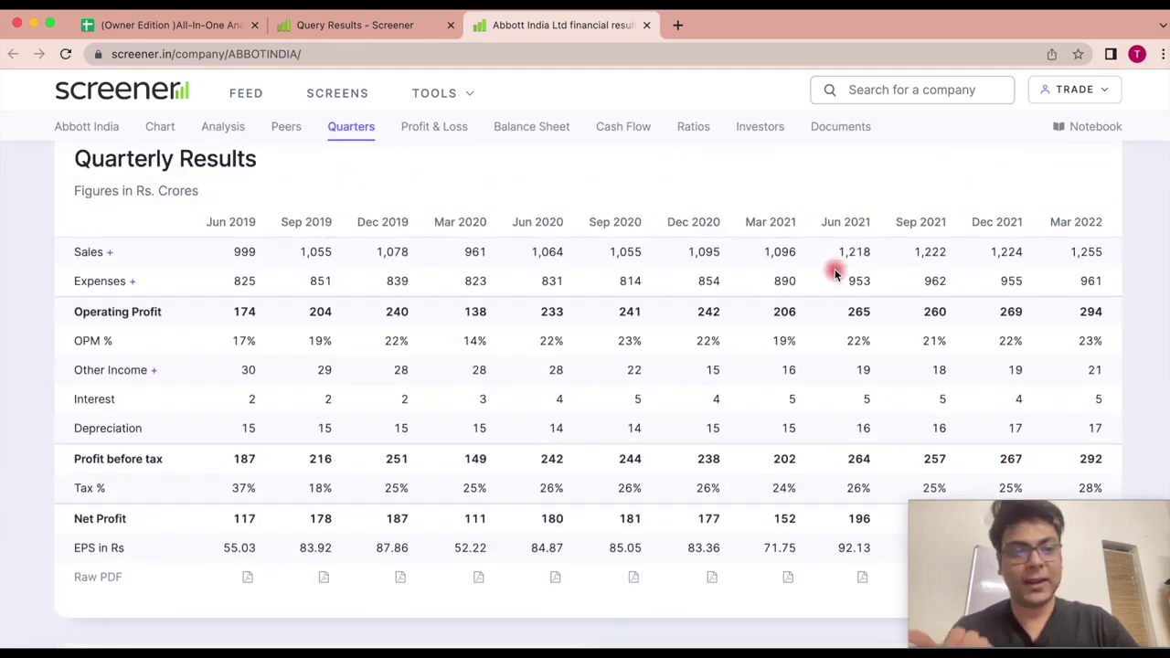
scroll(835, 268, "down", 6)
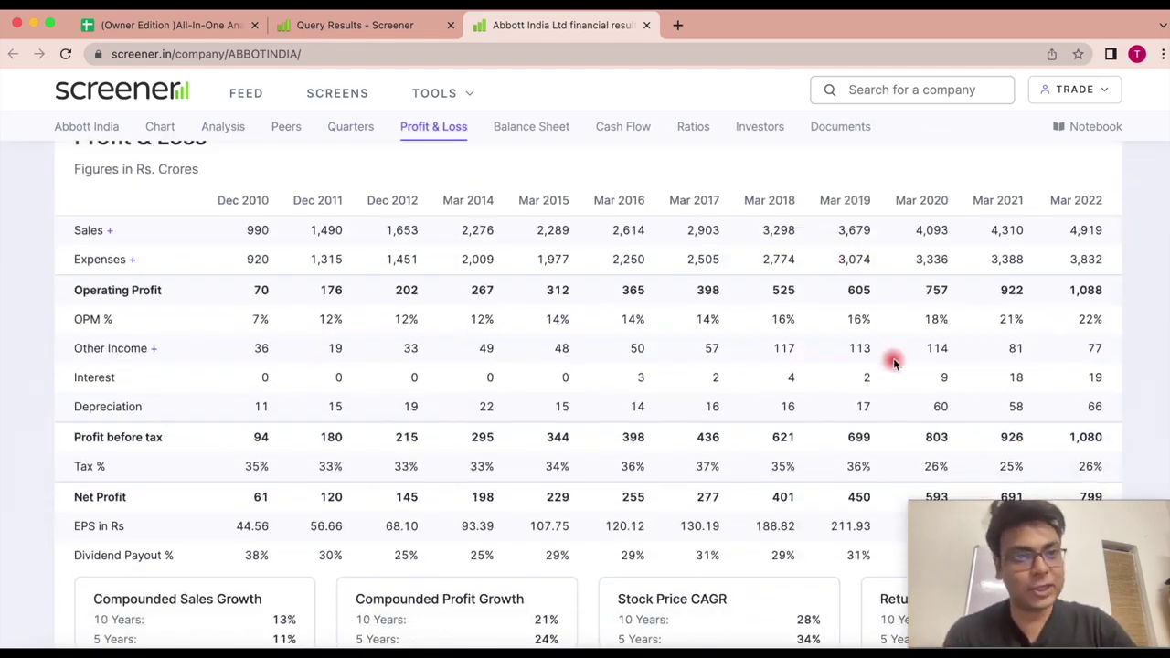
scroll(894, 363, "up", 10)
scroll(283, 97, "down", 5)
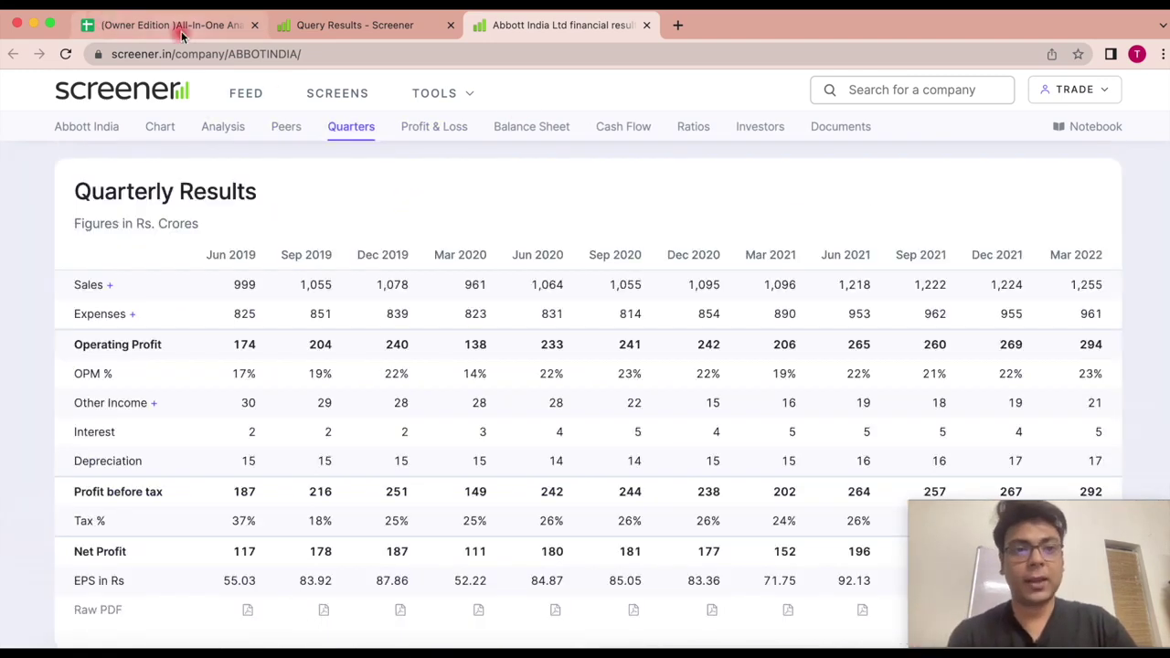
left_click(182, 27)
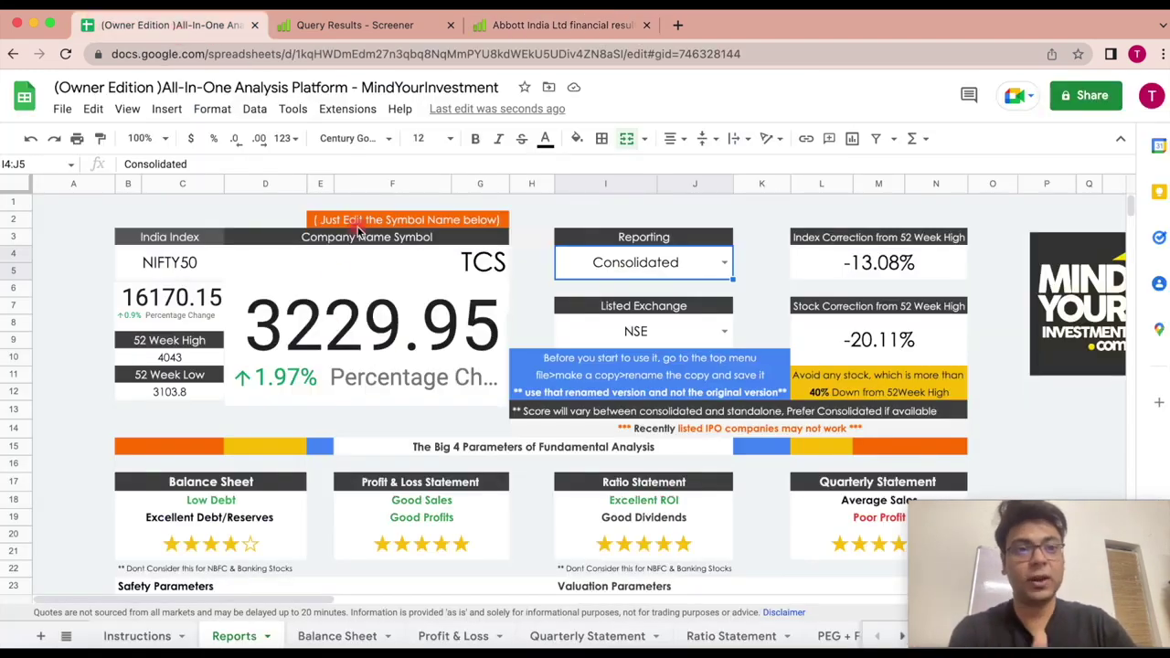
Replace TCS with ABBOTINDIA as the company symbol and set Reporting to Standalone.
left_click(450, 263)
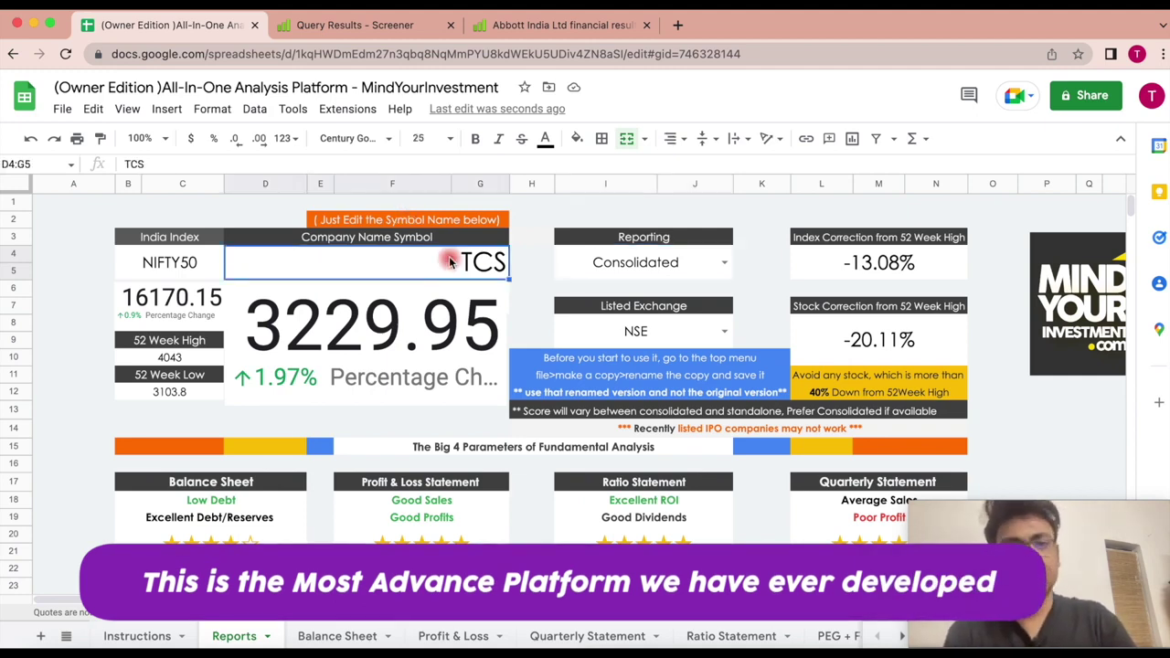
type("AB")
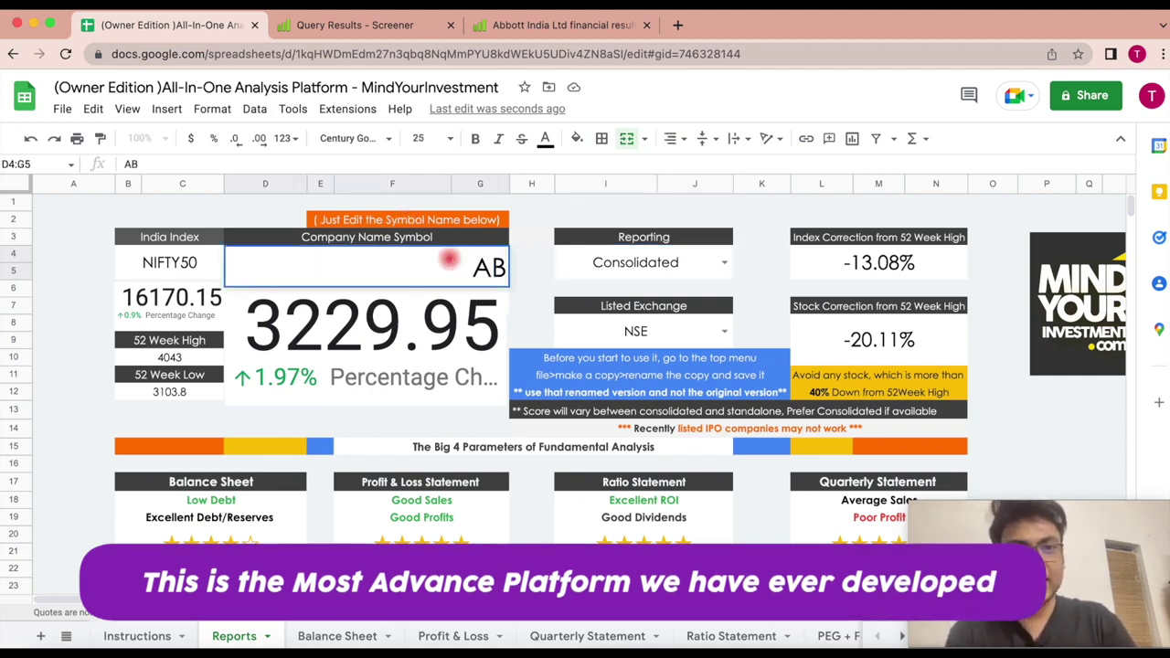
type("BOT")
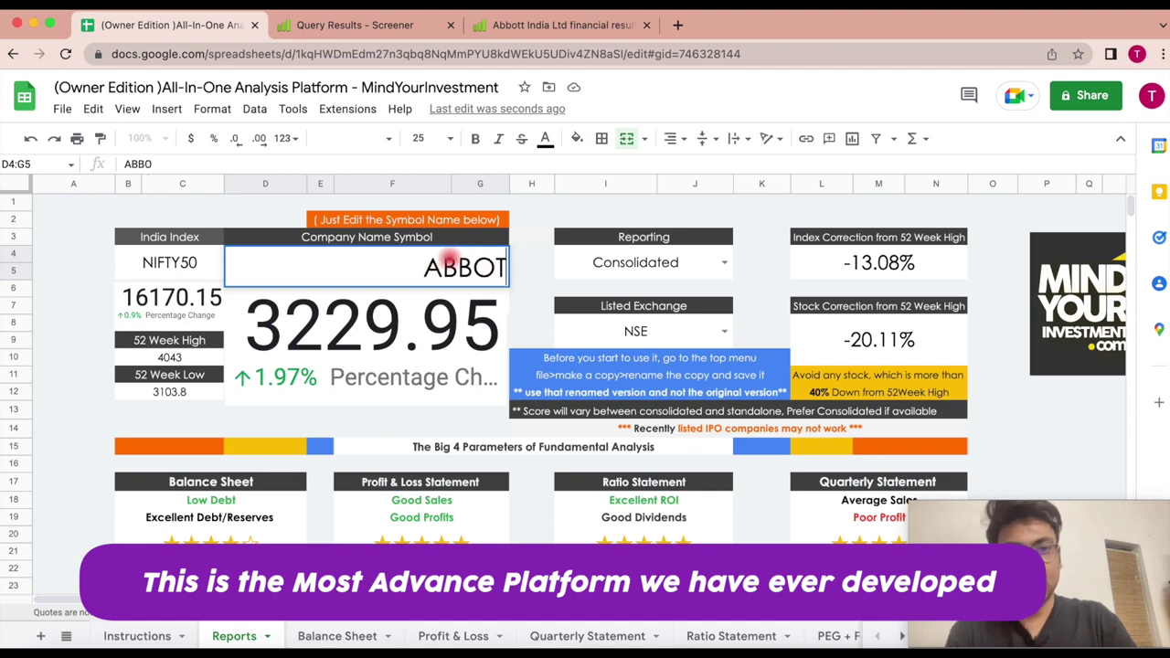
type("INDIA")
key("Return")
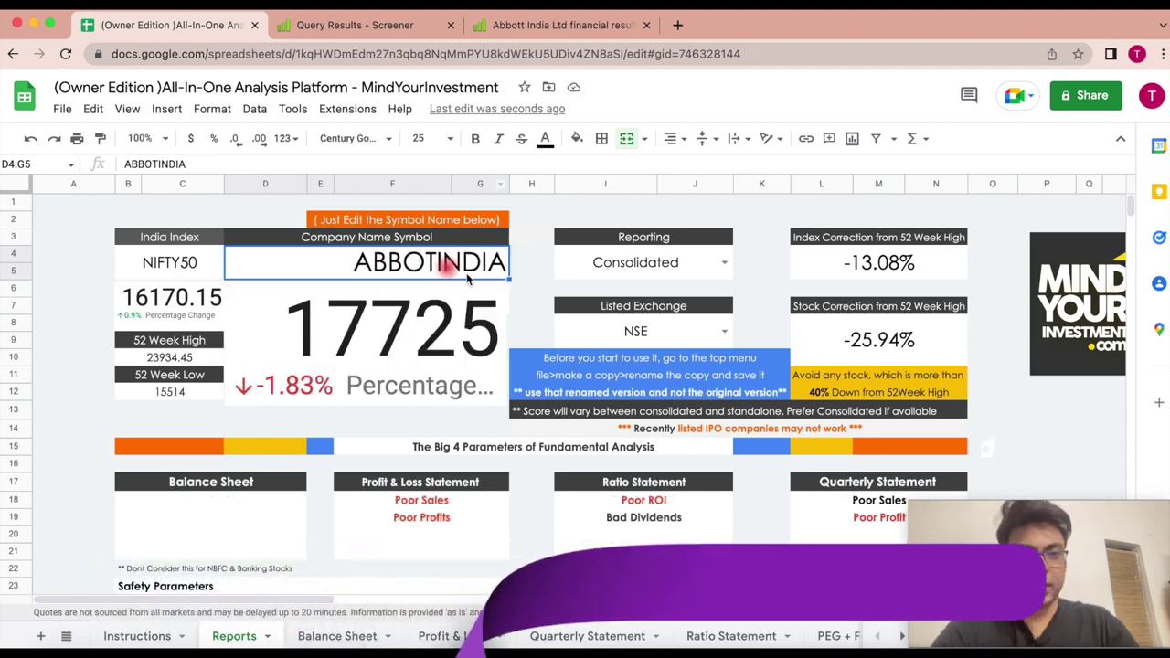
left_click(726, 263)
left_click(673, 294)
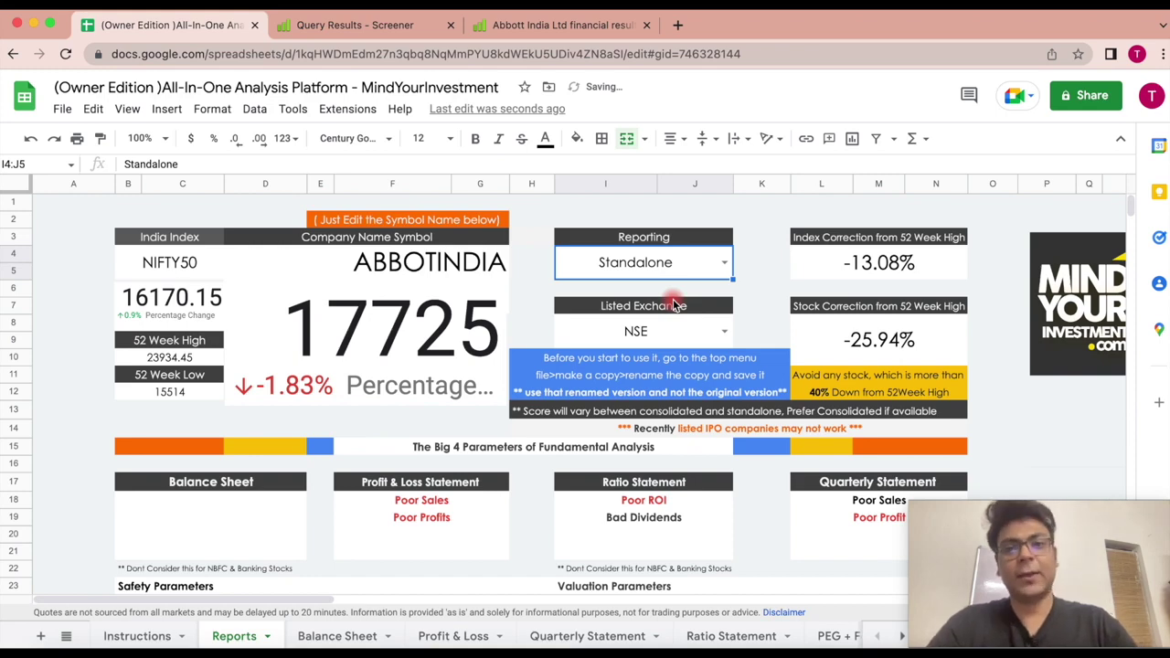
scroll(631, 343, "down", 3)
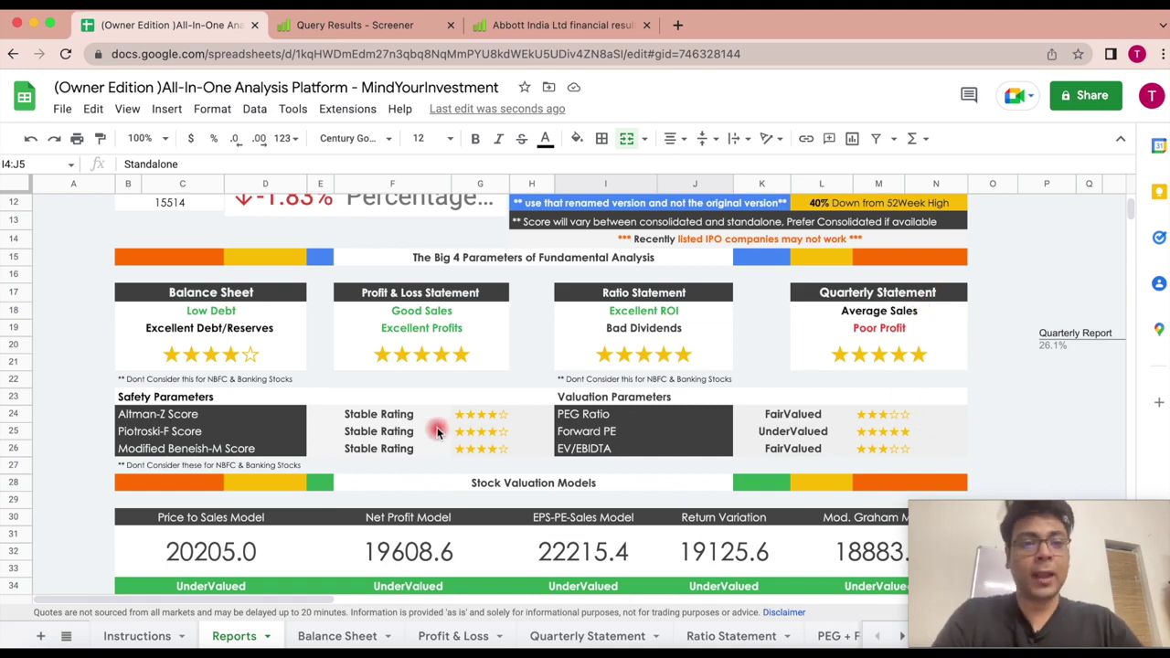
scroll(470, 426, "down", 2)
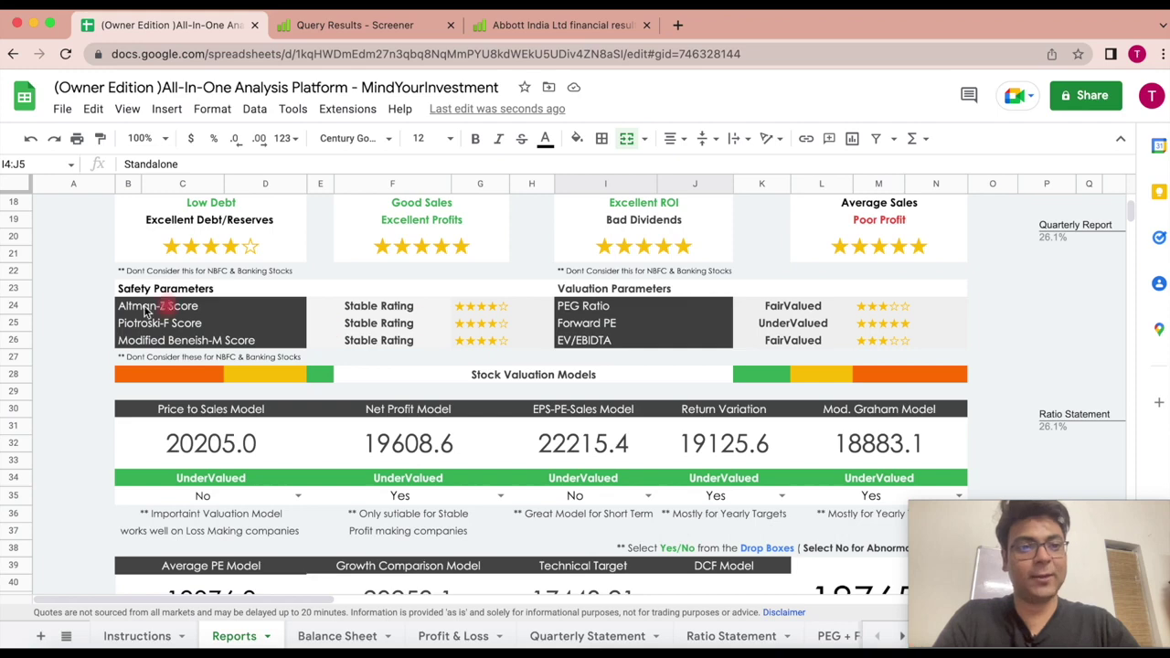
scroll(321, 349, "down", 3)
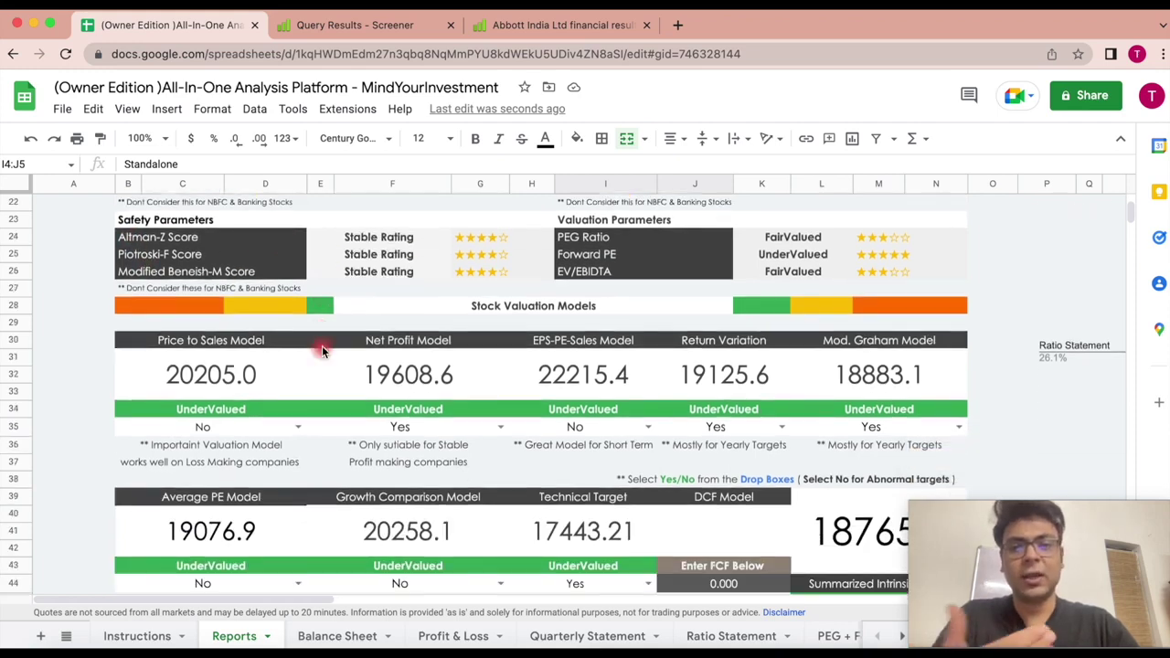
scroll(405, 365, "down", 1)
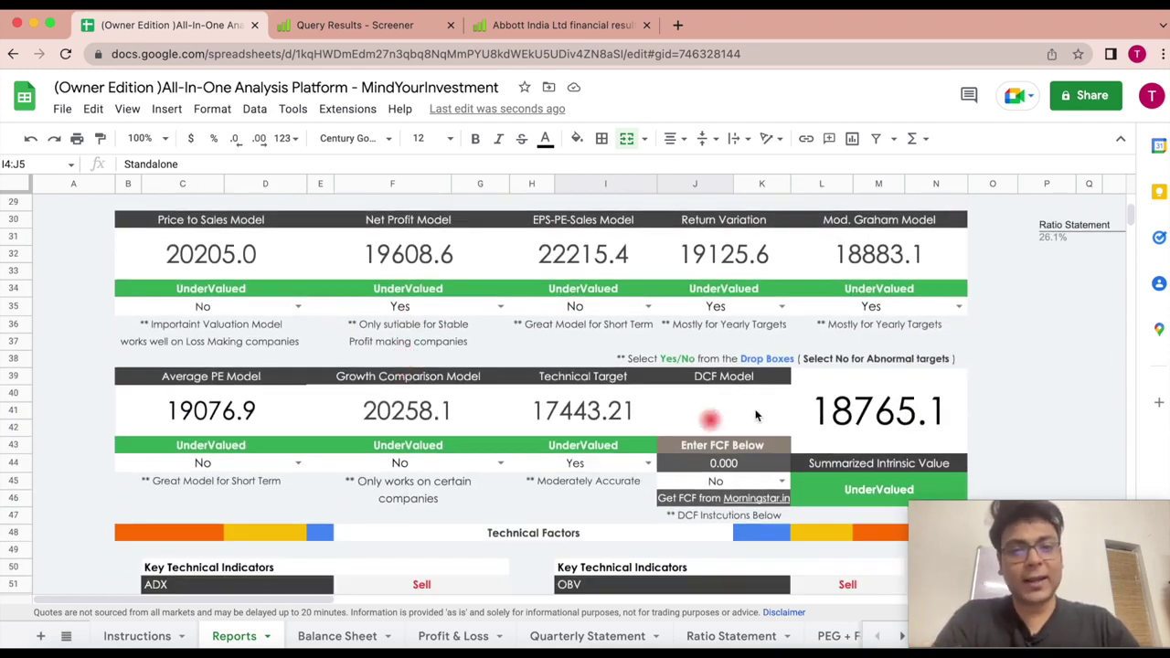
Set Price to Sales, EPS-PE-Sales and Growth Comparison models to Yes, lifting intrinsic value to 19677.0.
left_click(295, 307)
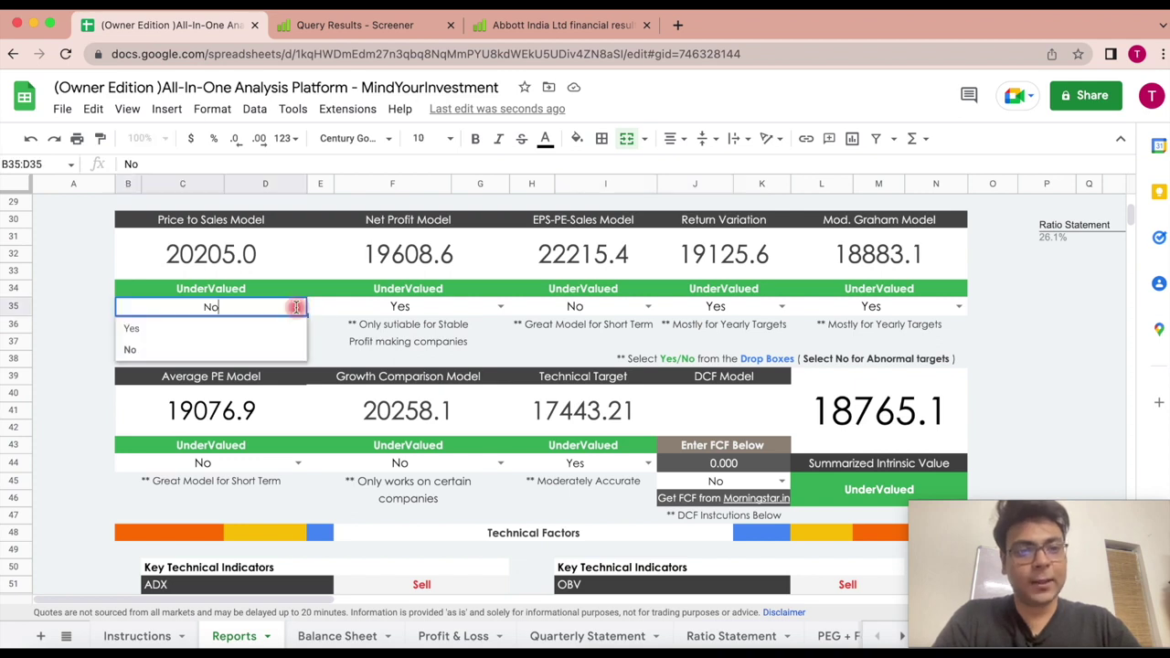
left_click(176, 327)
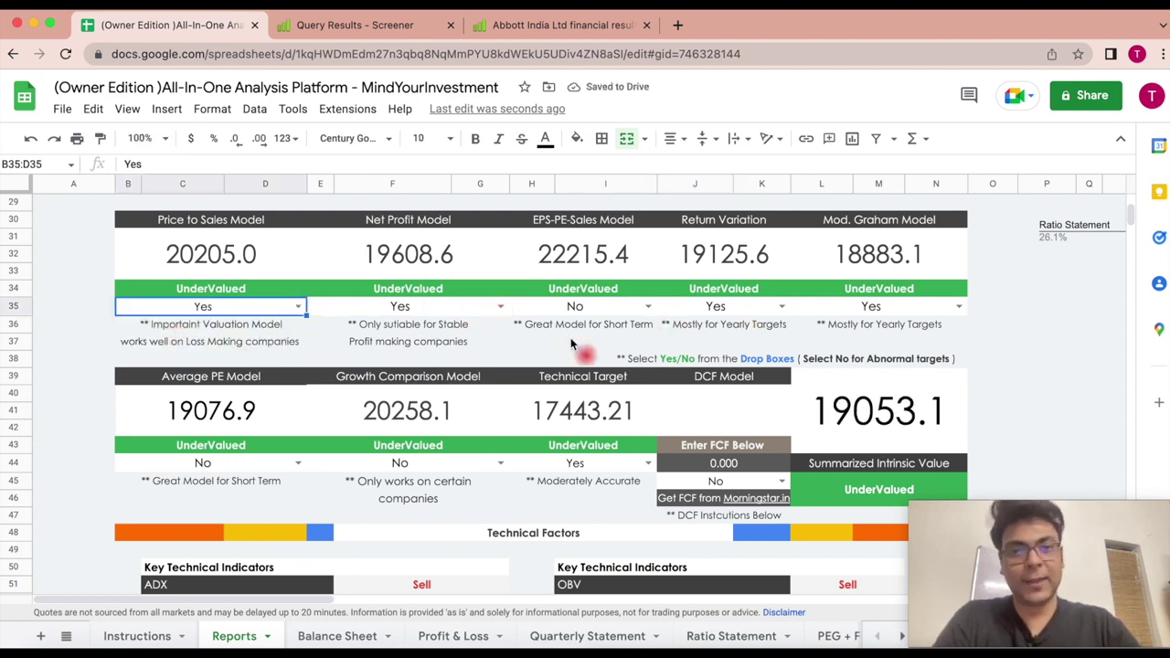
left_click(647, 307)
left_click(581, 330)
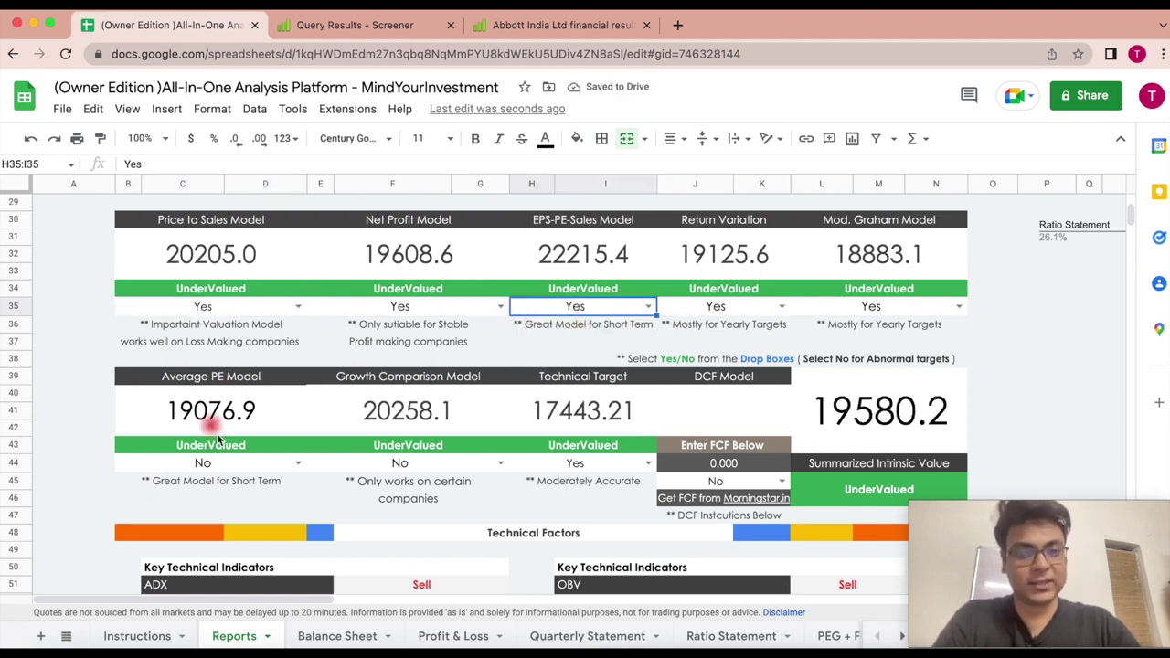
left_click(496, 464)
left_click(427, 489)
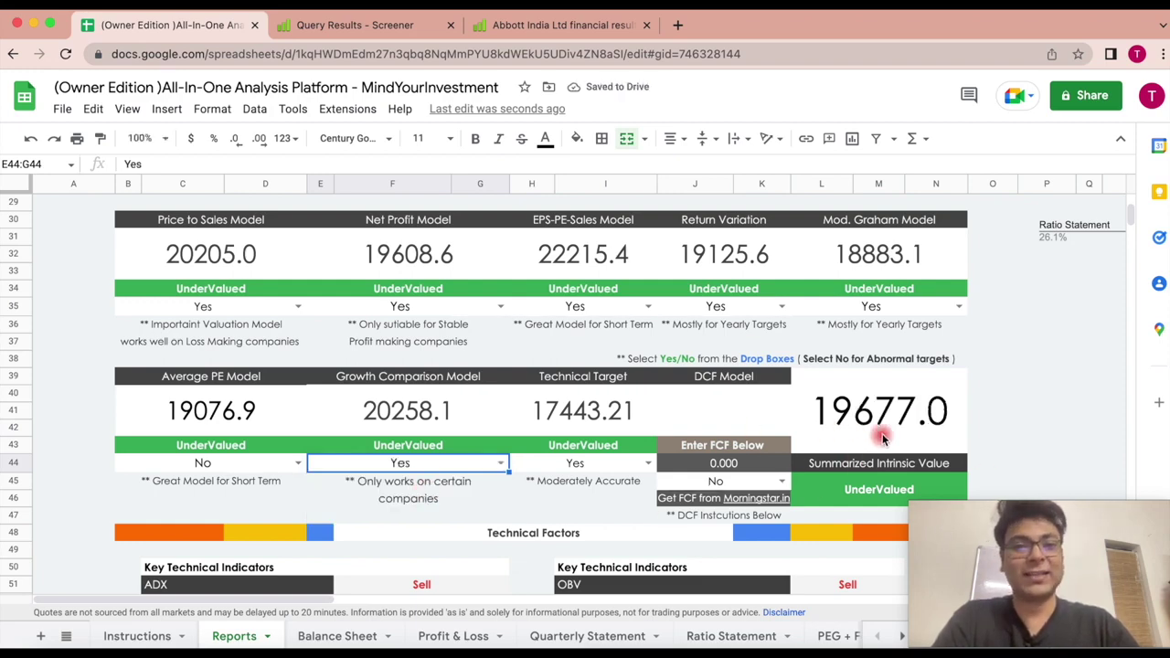
scroll(882, 438, "up", 10)
scroll(457, 308, "down", 15)
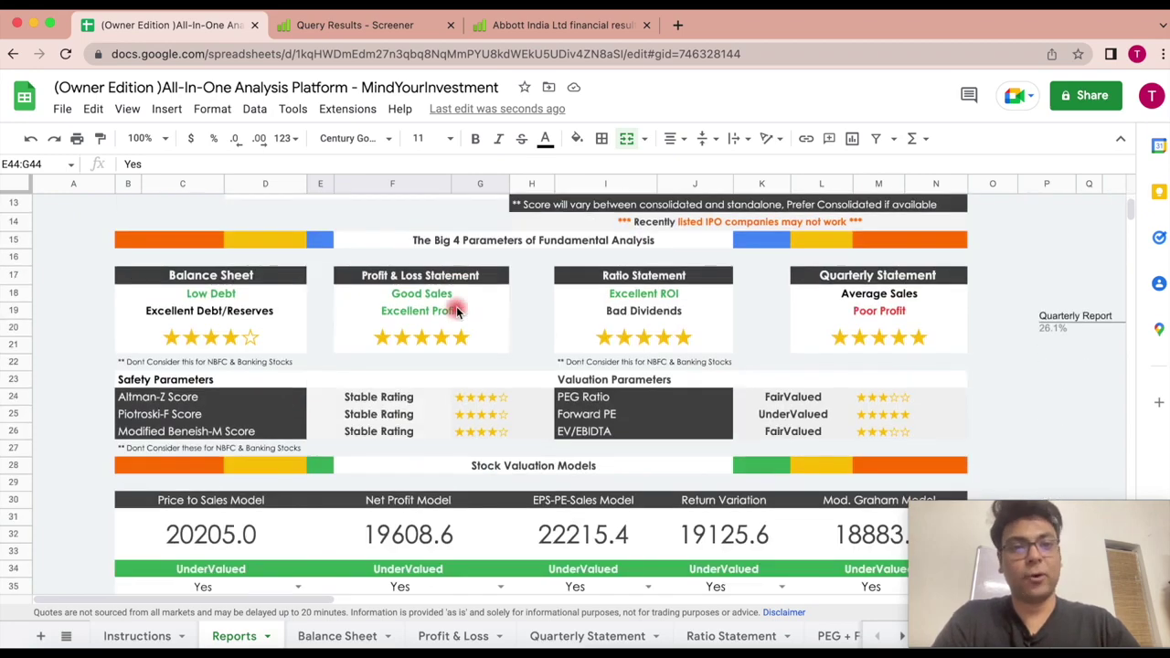
scroll(457, 312, "up", 1)
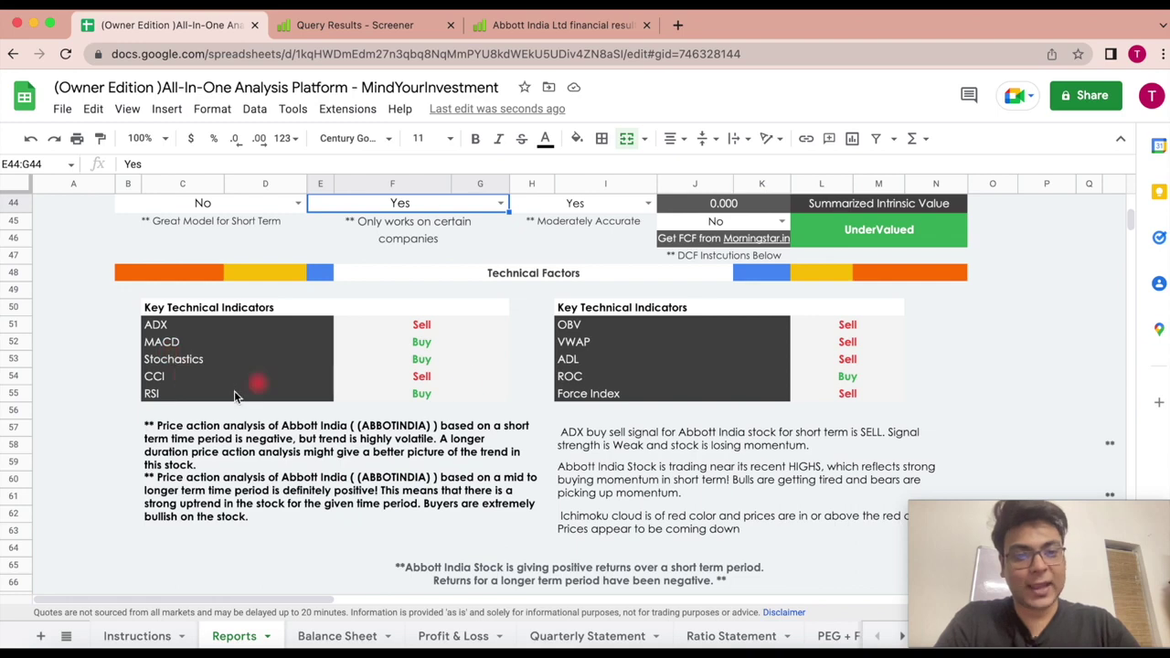
scroll(397, 470, "down", 1)
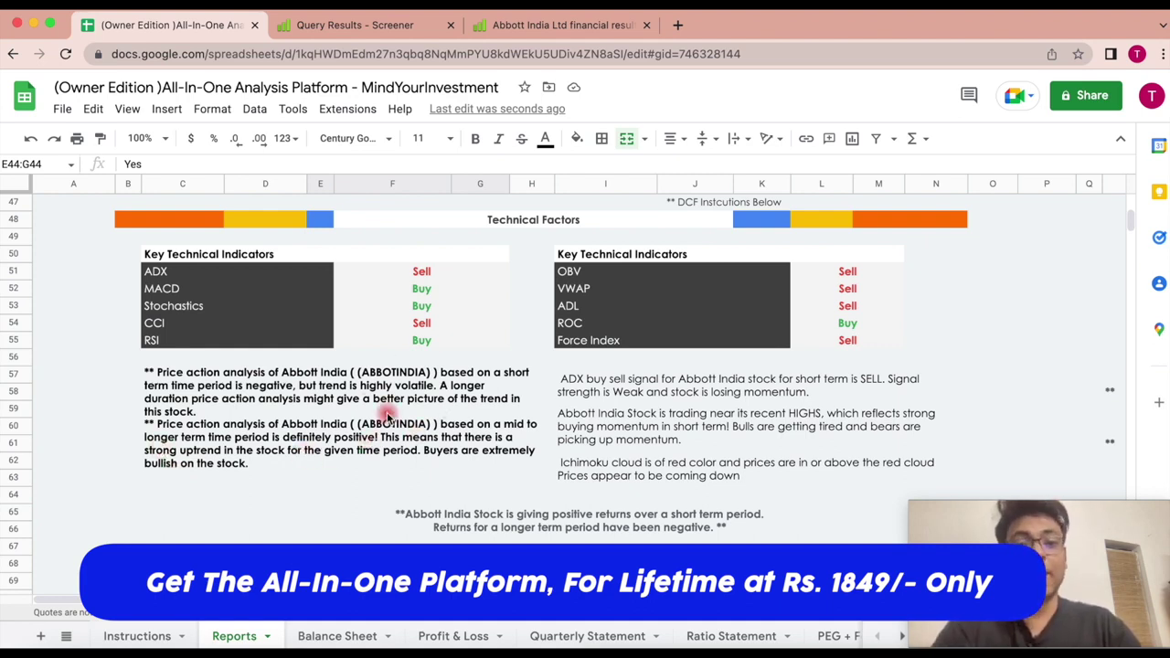
scroll(387, 413, "down", 7)
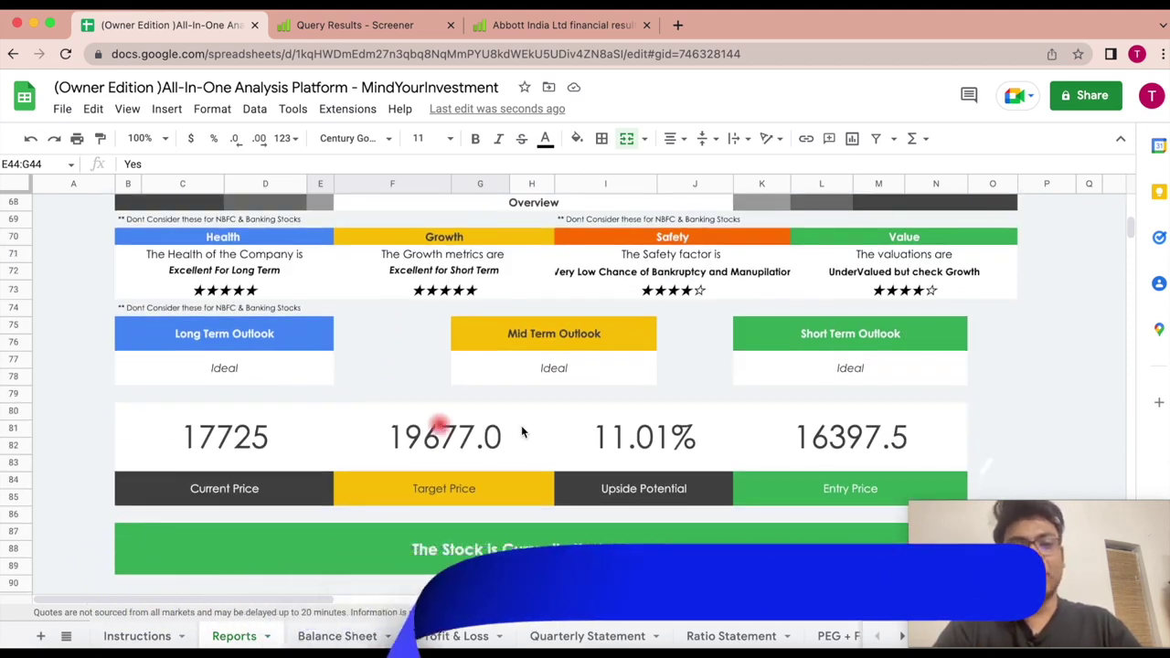
scroll(491, 281, "down", 7)
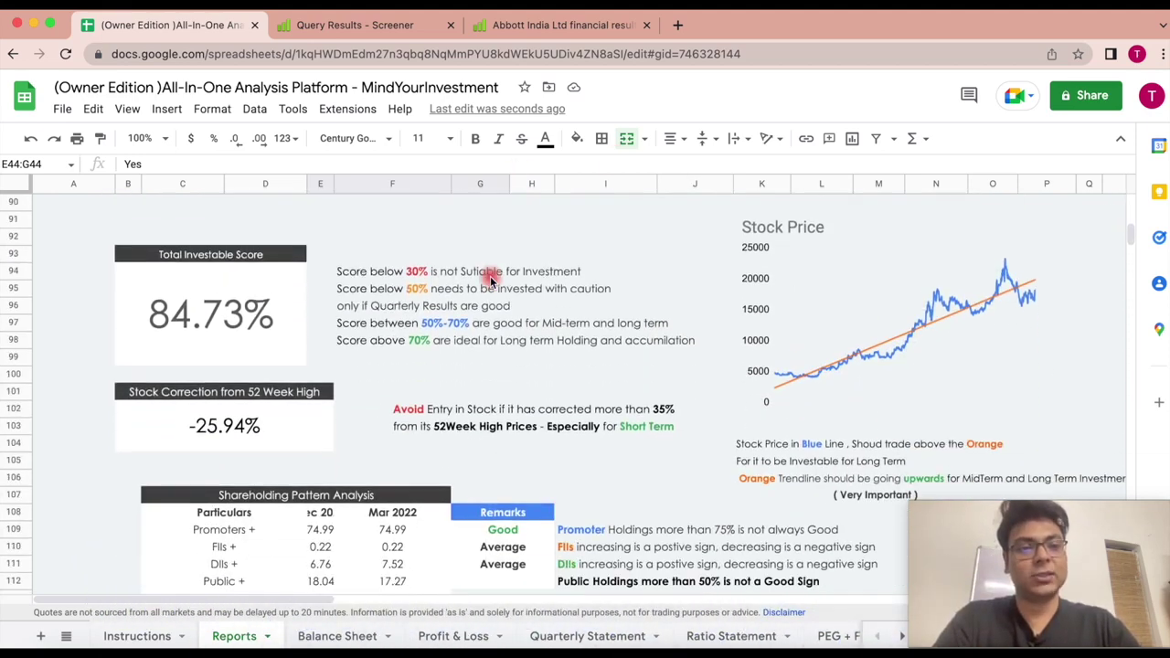
scroll(234, 311, "down", 2)
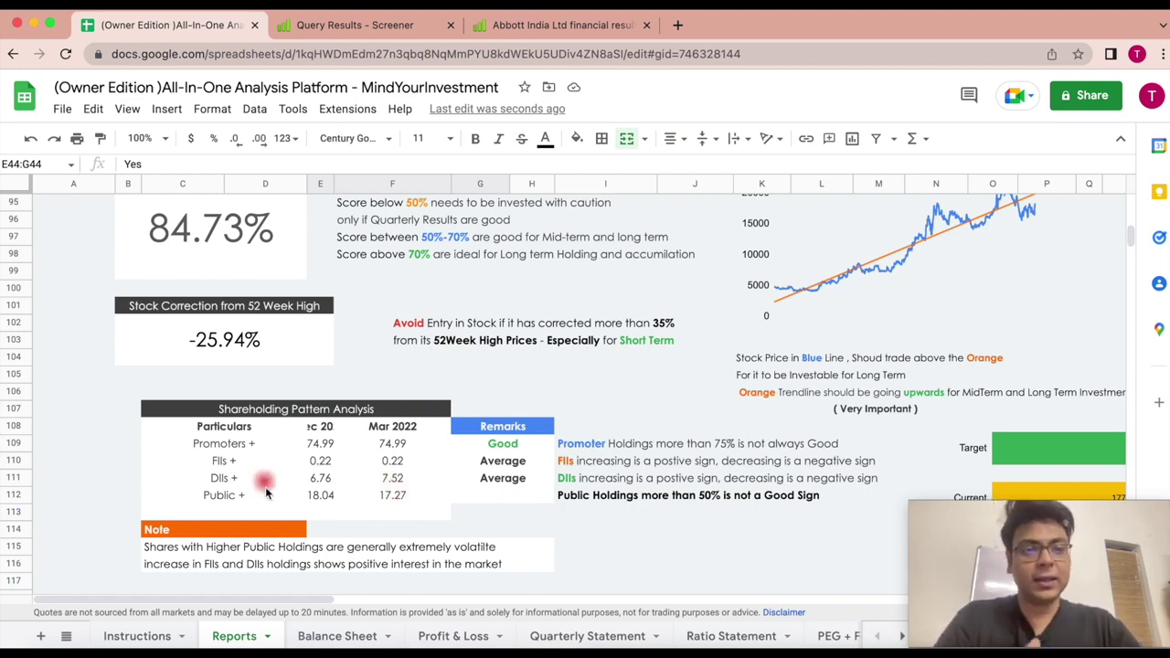
scroll(442, 525, "down", 10)
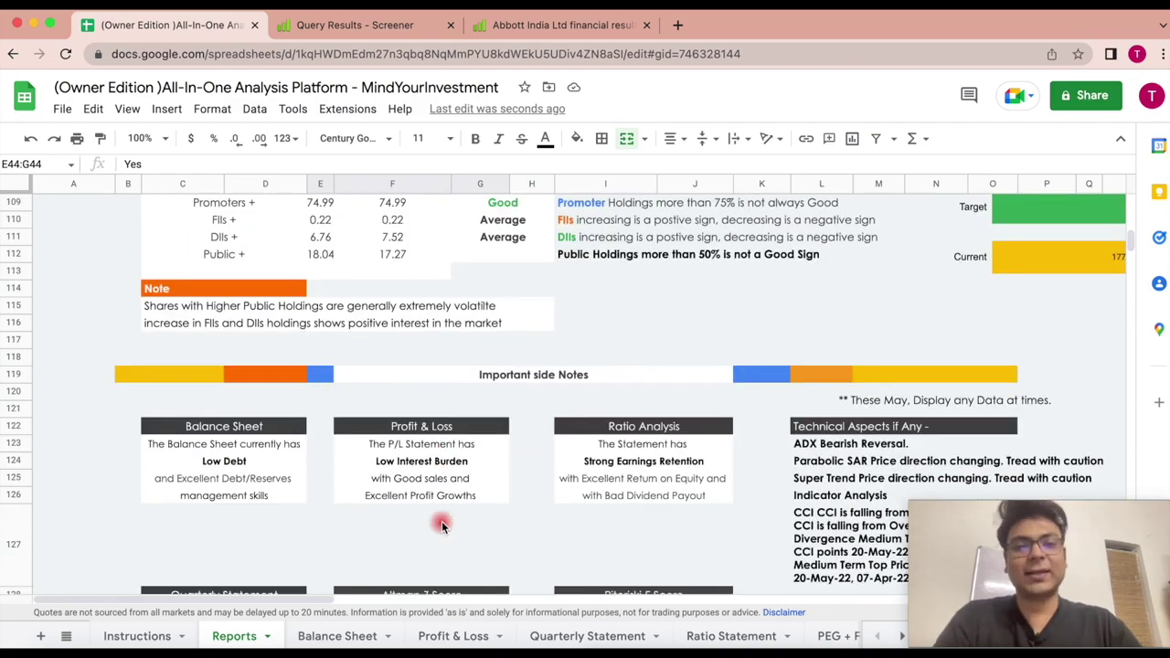
scroll(442, 525, "right", 1)
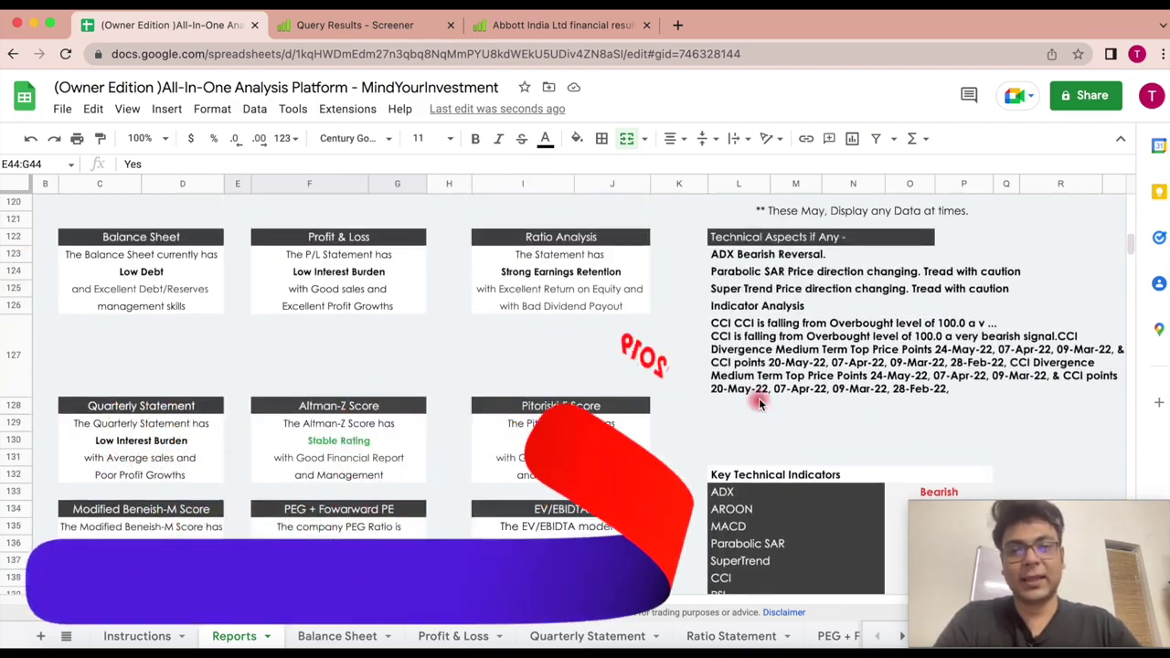
scroll(792, 392, "down", 3)
scroll(834, 324, "up", 20)
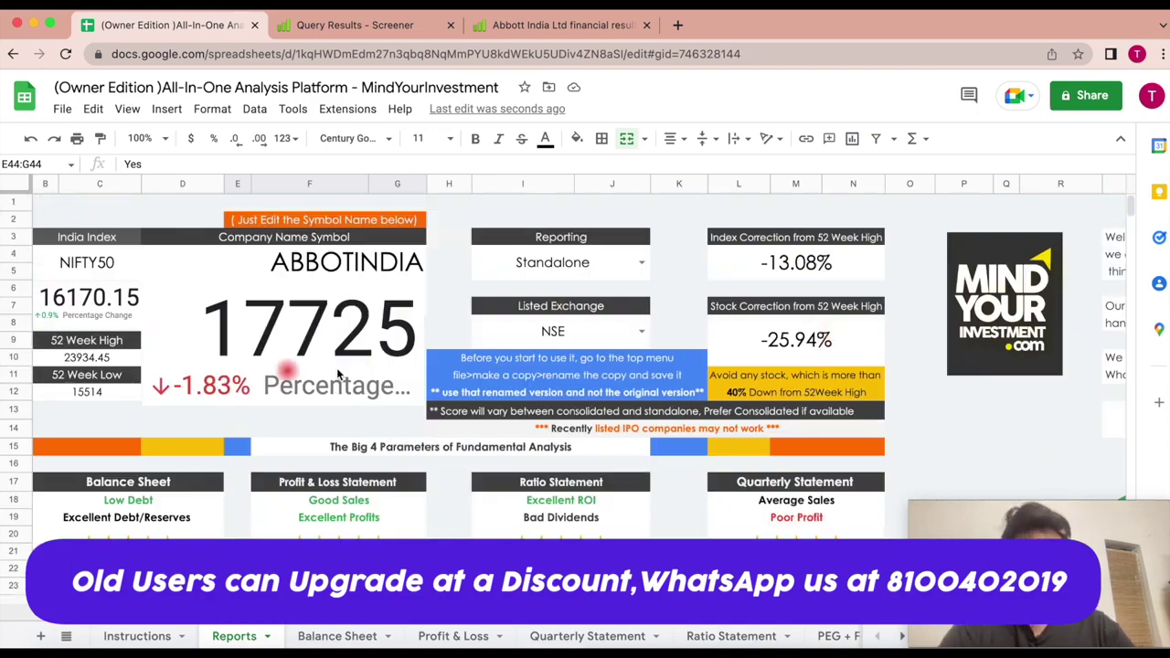
scroll(375, 357, "left", 1)
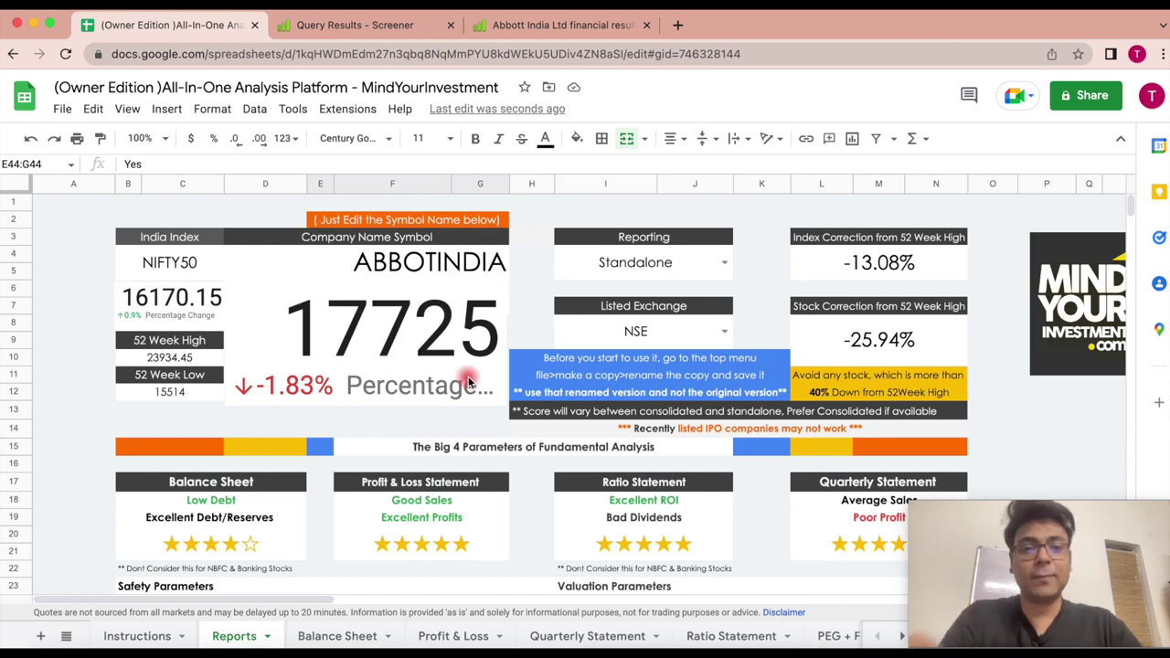
Open Varun Beverages' company page in a new tab from the Screener query results.
scroll(468, 382, "down", 5)
left_click(342, 28)
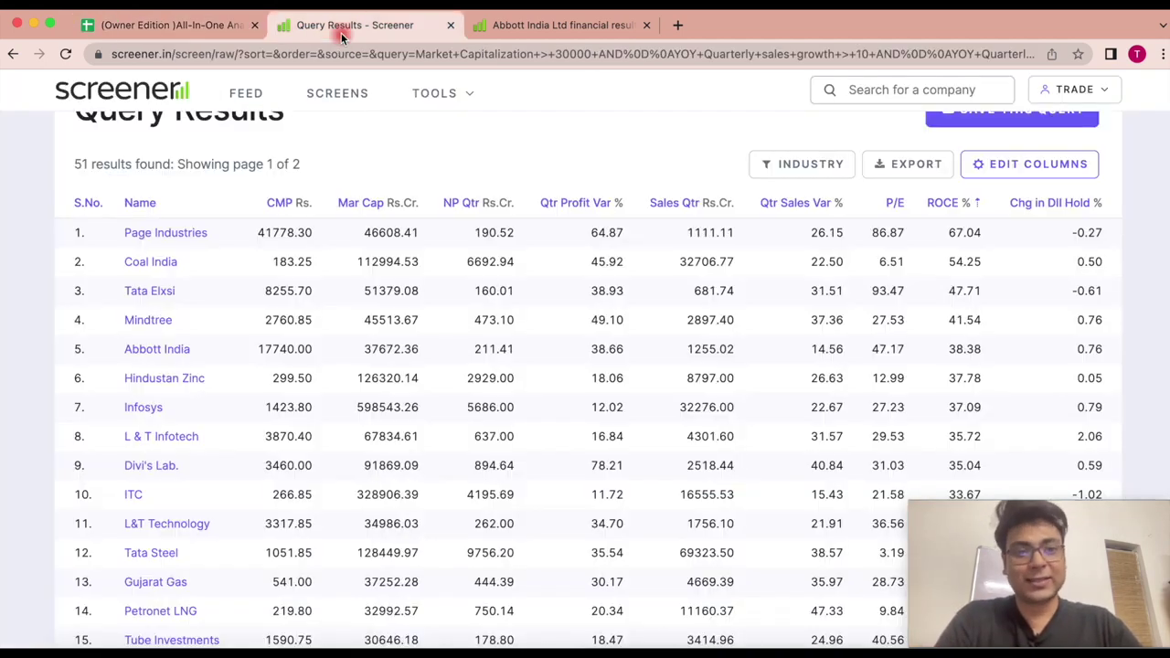
scroll(361, 483, "down", 4)
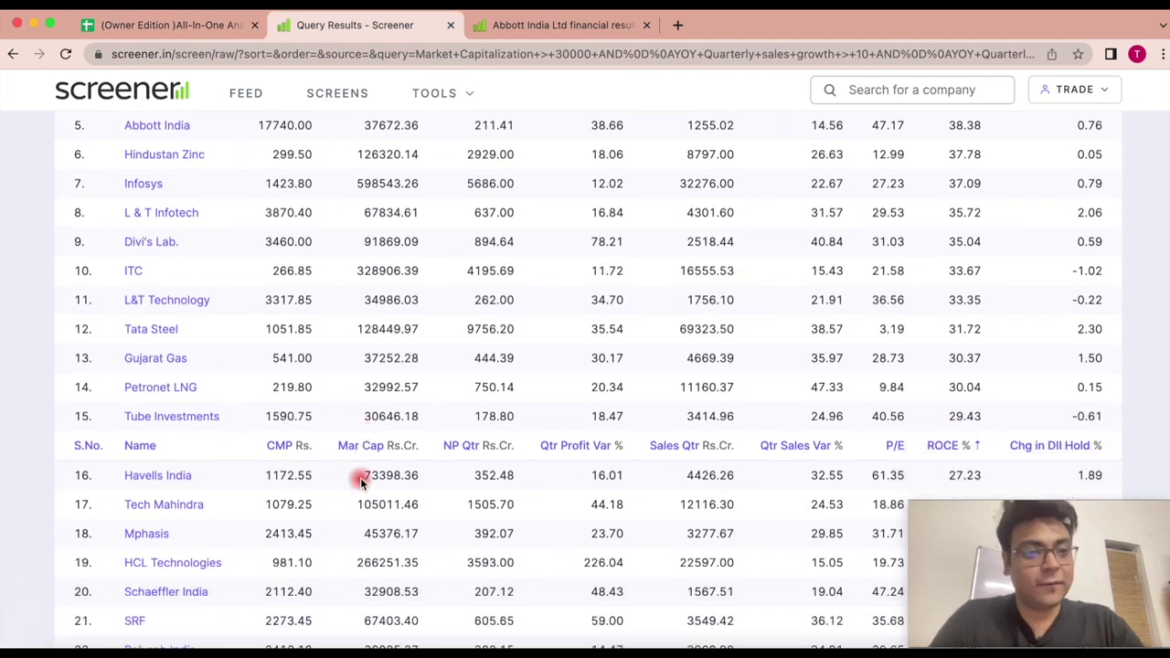
scroll(361, 483, "down", 3)
scroll(293, 421, "up", 1)
left_click(212, 360, "super")
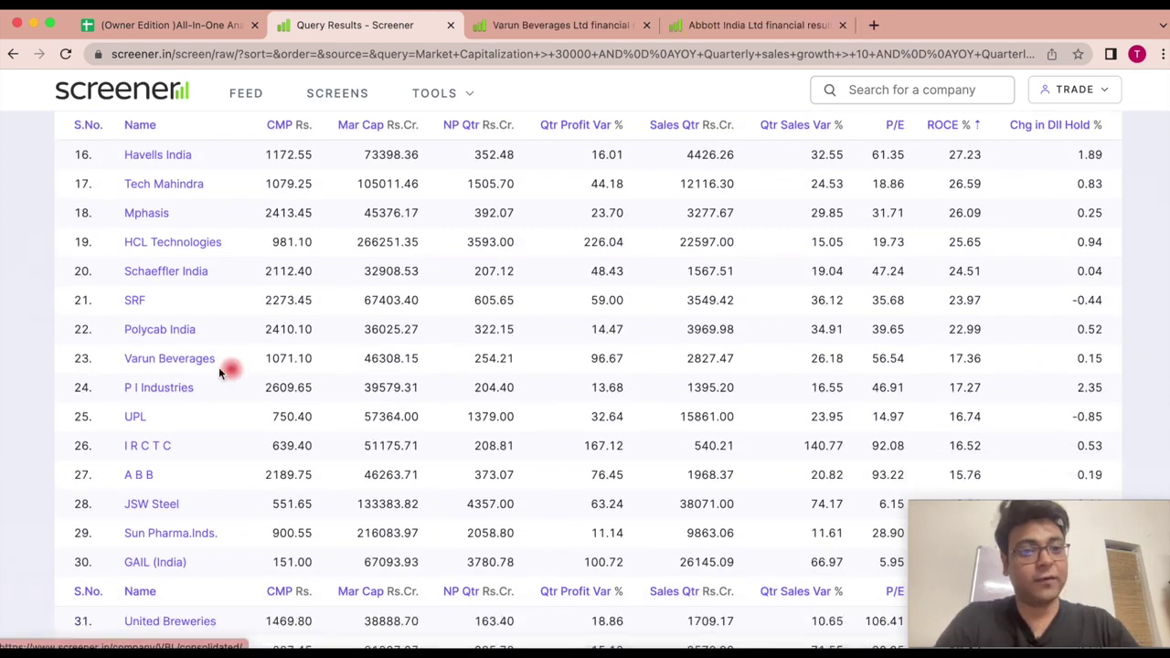
Check the Varun Beverages page, then return to the analysis spreadsheet.
left_click(170, 29)
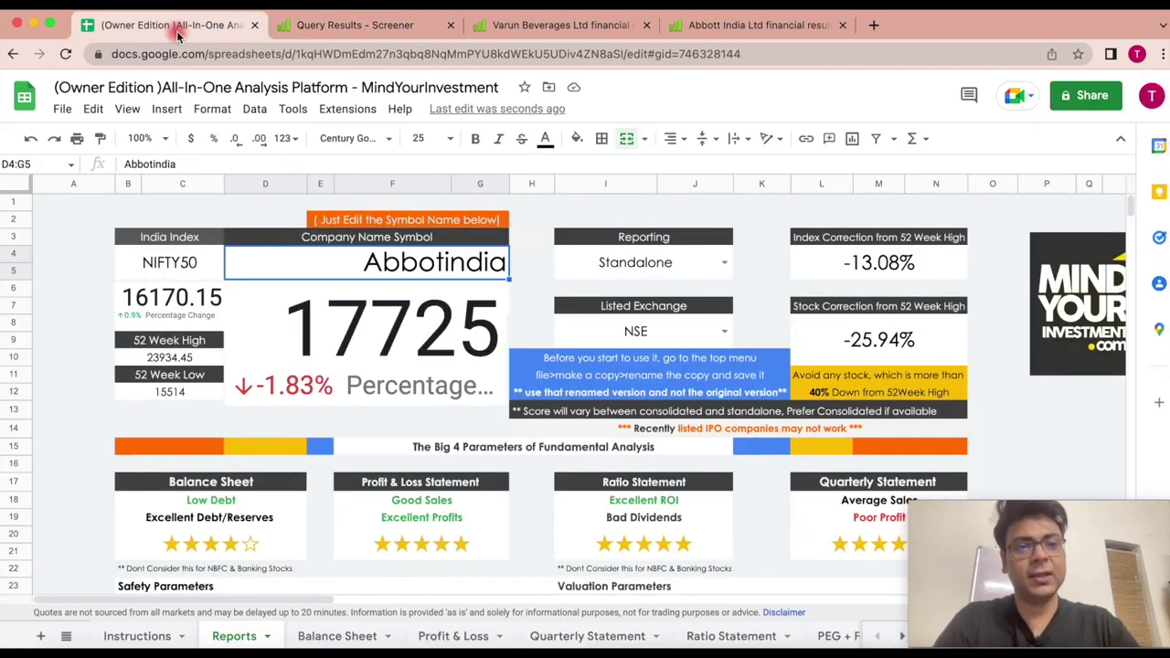
left_click(541, 32)
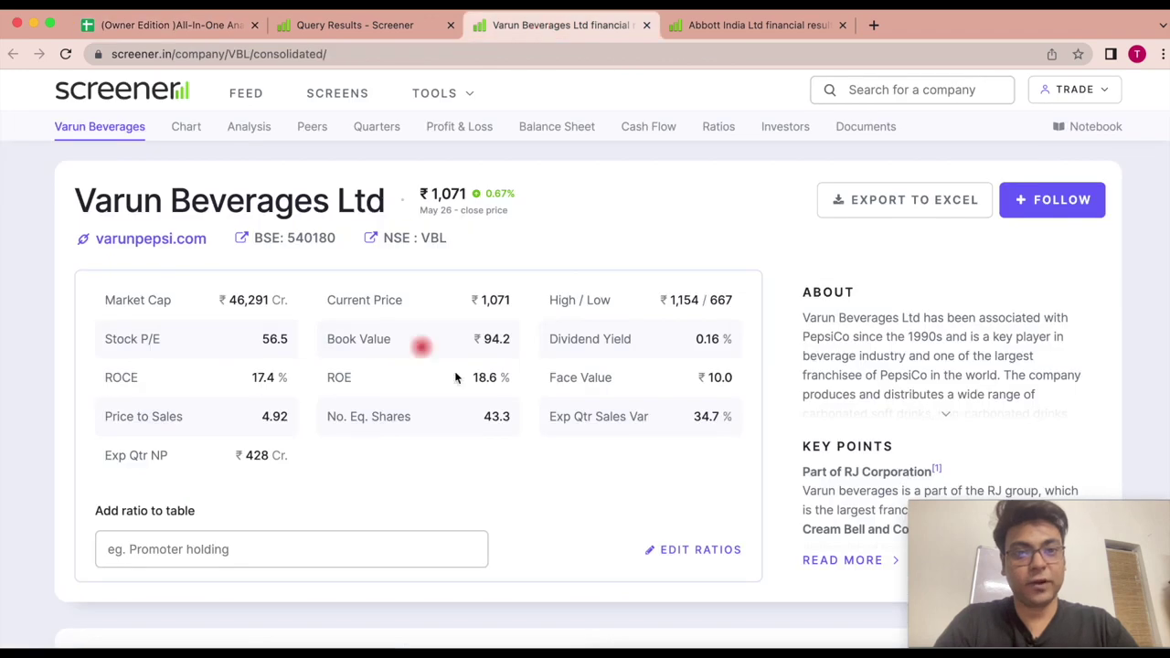
left_click(174, 33)
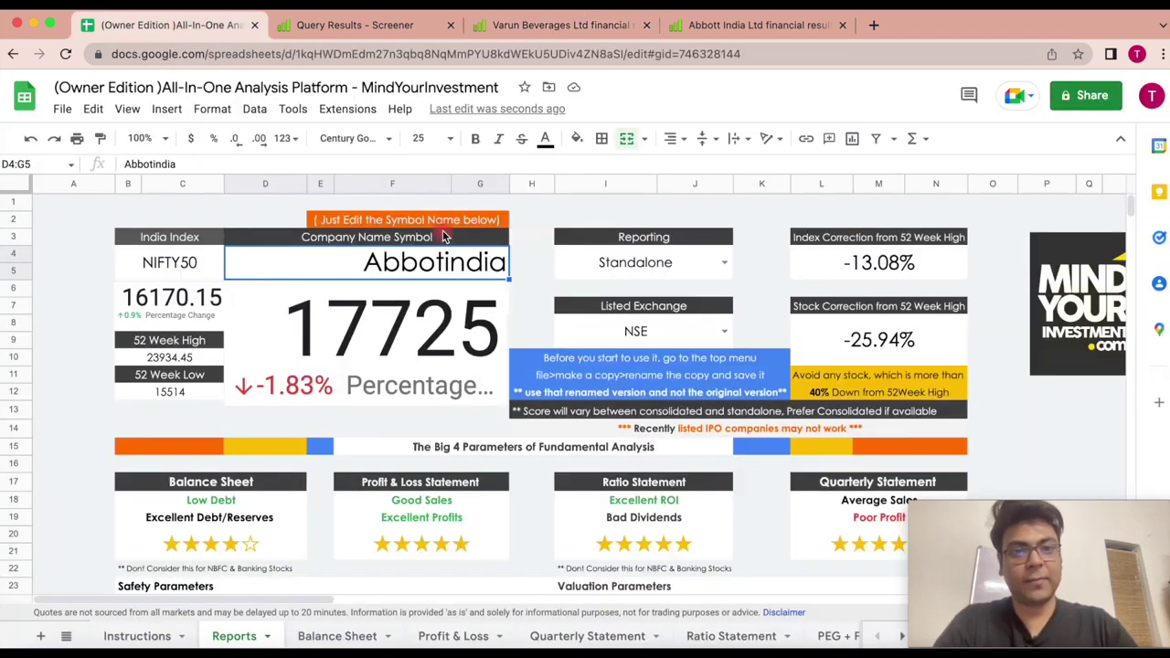
Enter vbl as the company symbol and set Reporting to Consolidated.
type("vbl")
key("Return")
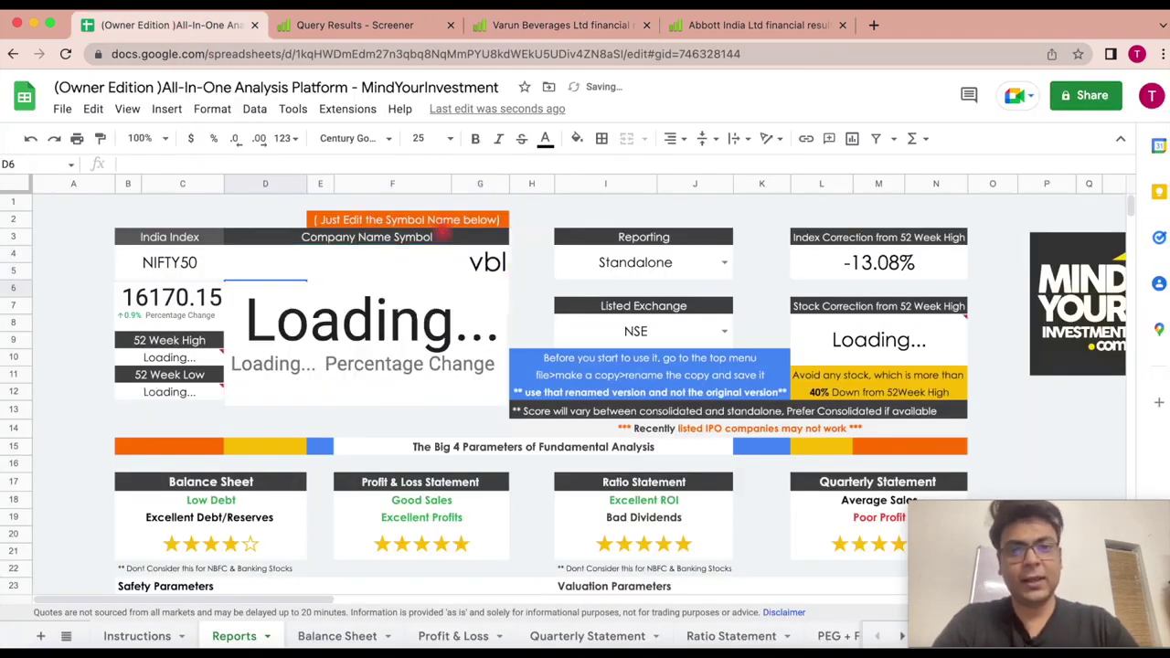
left_click(726, 265)
left_click(603, 313)
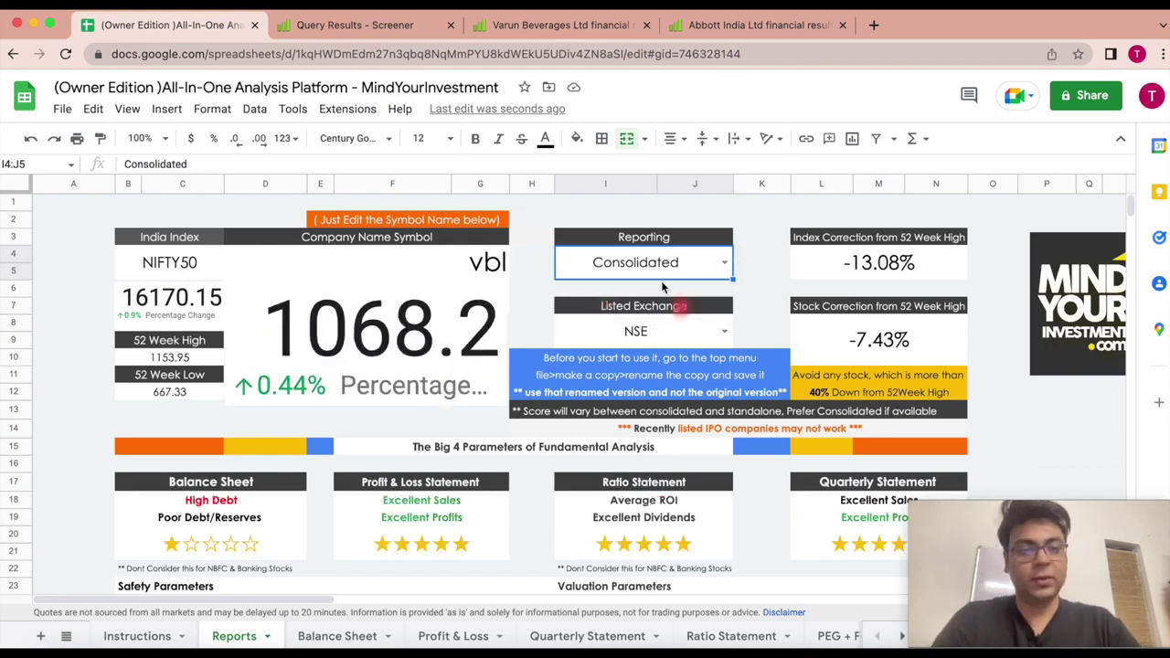
Review the VBL report's prices, technical factors and valuation models, showing 83.99% score, UnderValued.
scroll(585, 308, "down", 3)
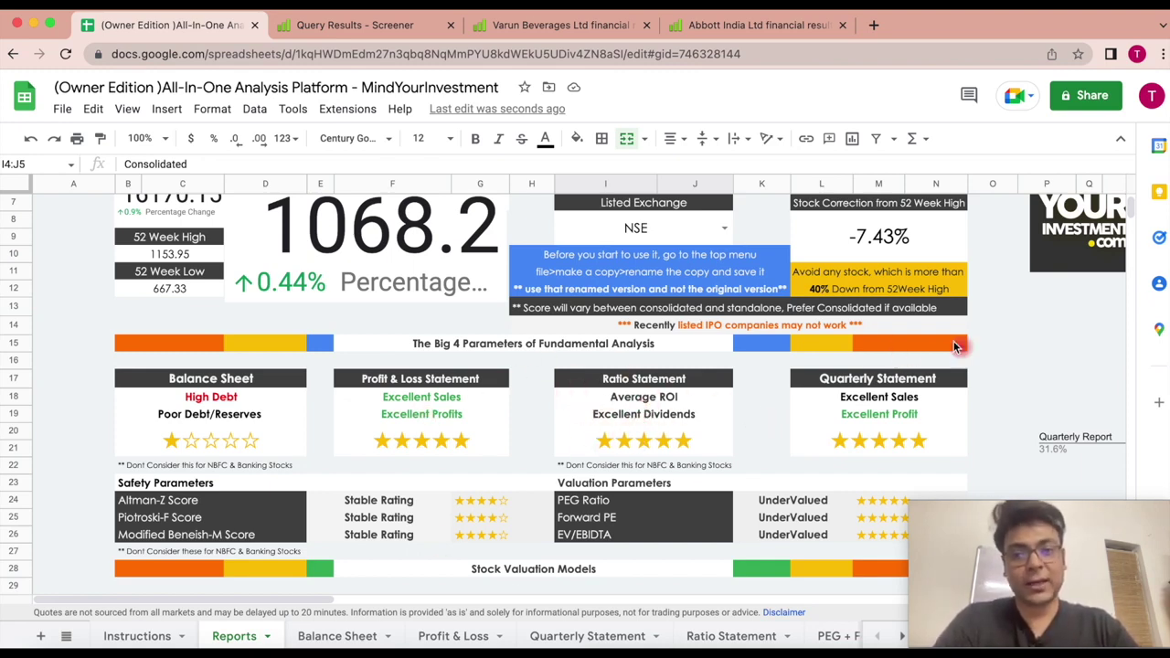
scroll(866, 455, "down", 2)
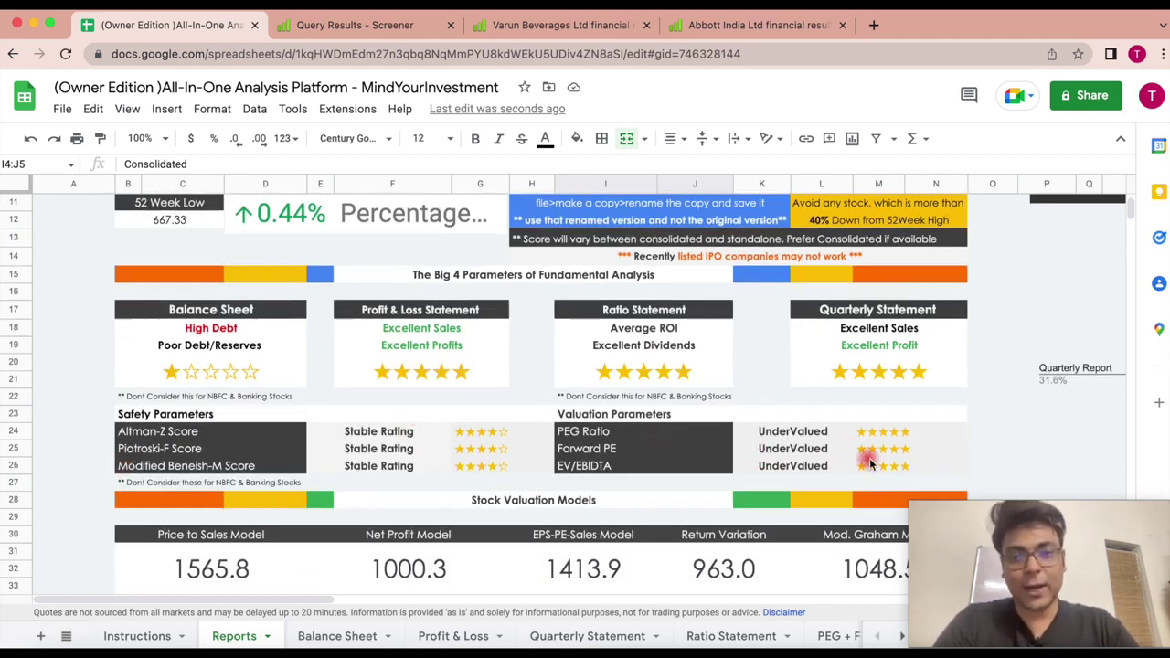
scroll(834, 474, "down", 5)
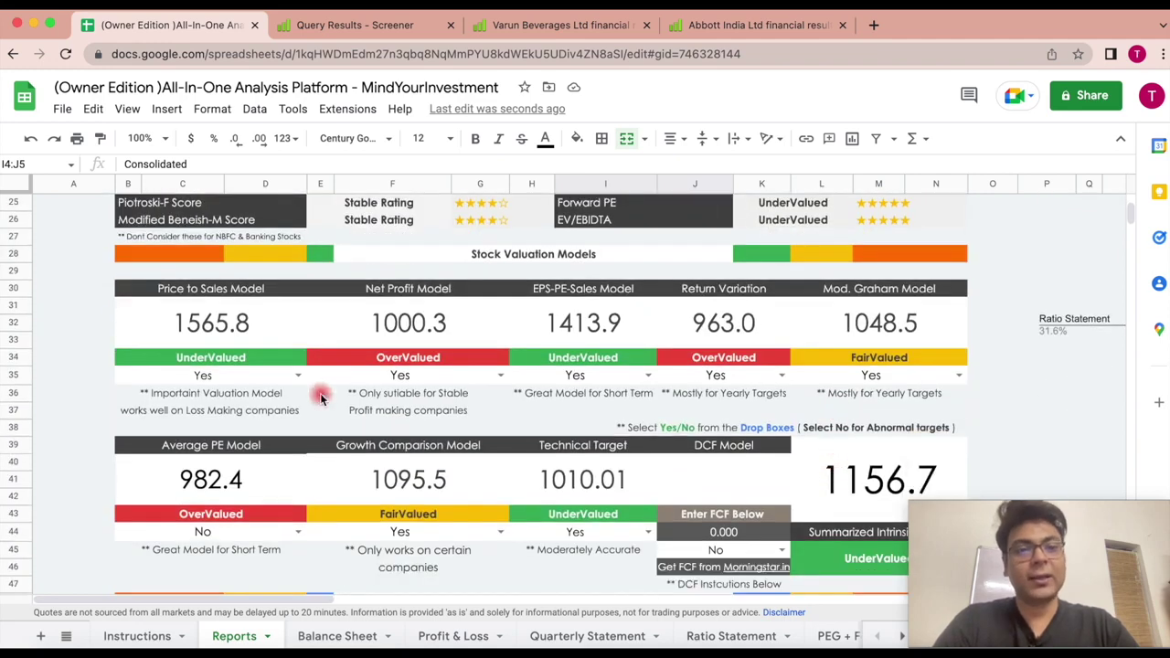
scroll(416, 400, "down", 1)
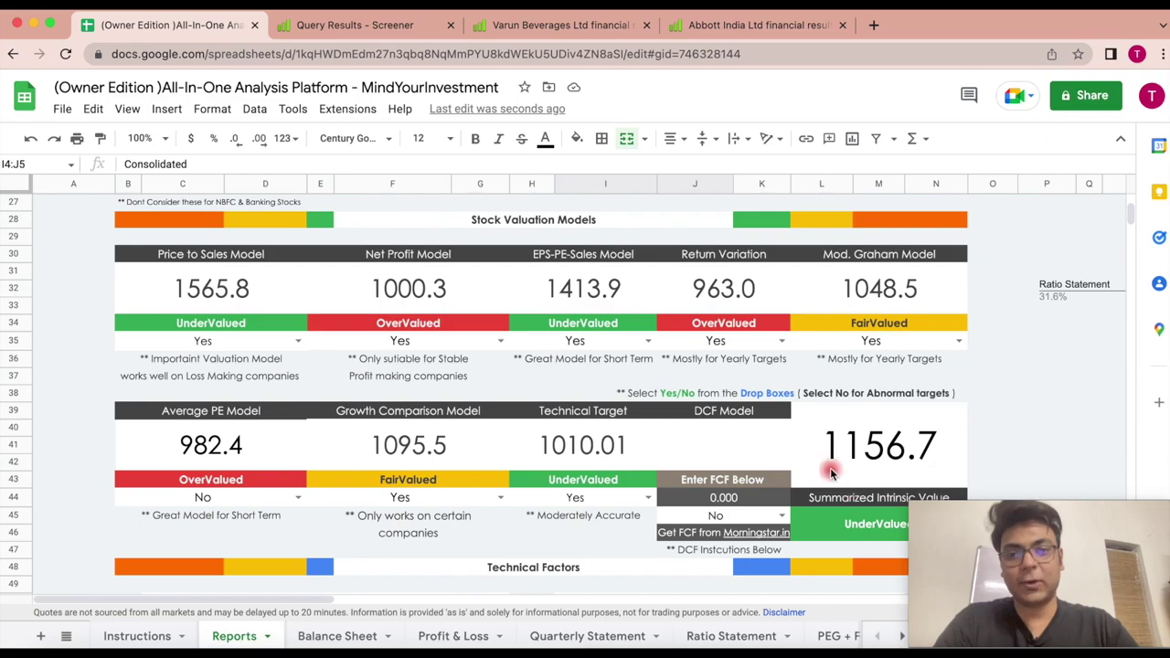
scroll(828, 467, "down", 1)
scroll(910, 443, "up", 10)
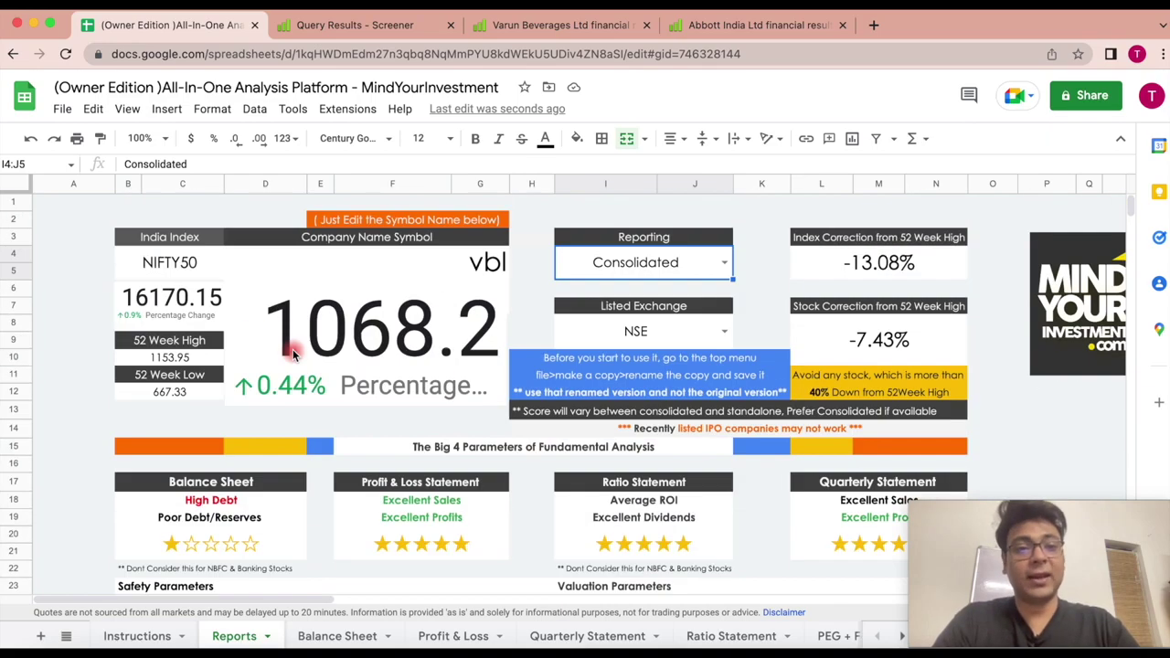
scroll(470, 366, "down", 20)
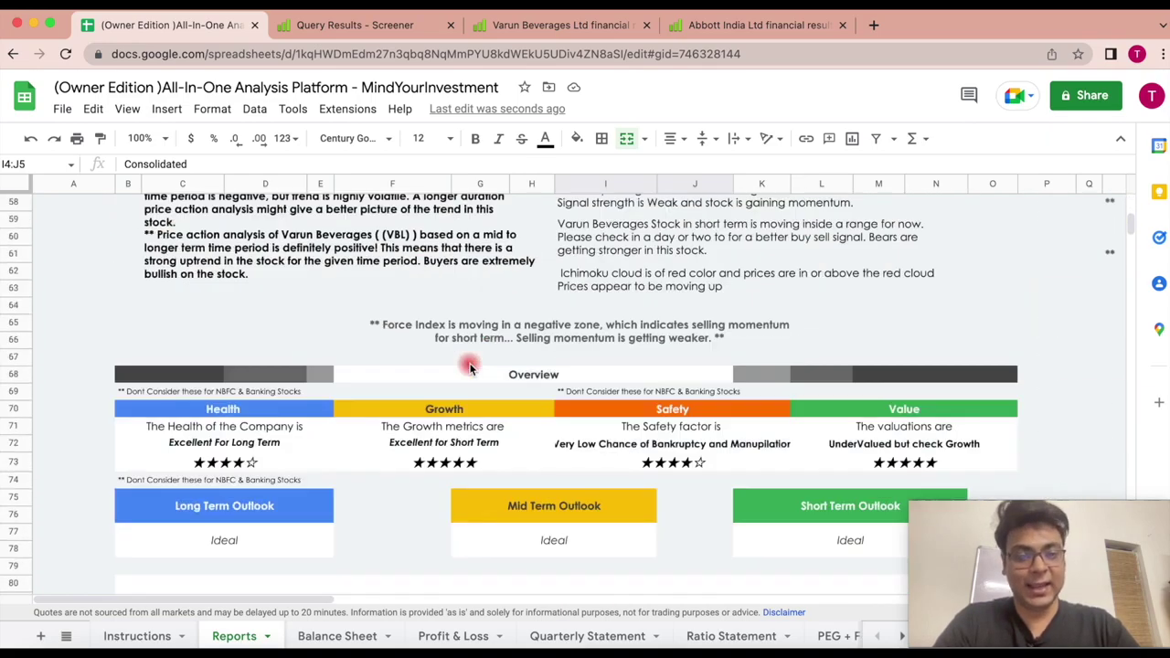
scroll(470, 366, "up", 3)
scroll(470, 366, "down", 3)
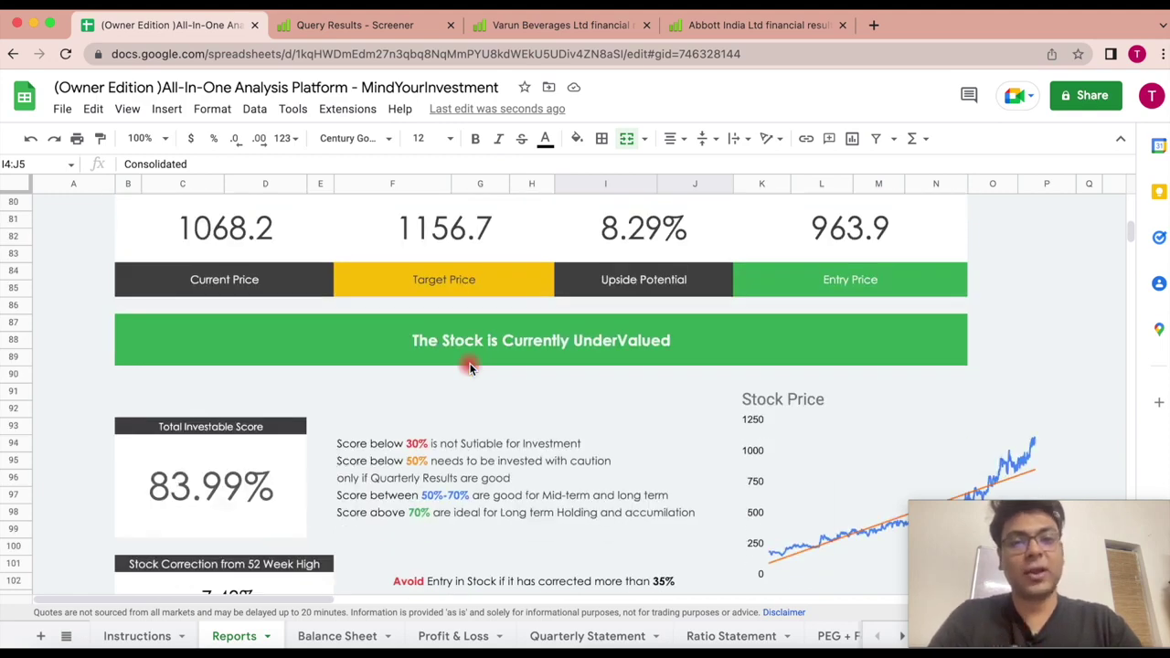
scroll(698, 364, "up", 4)
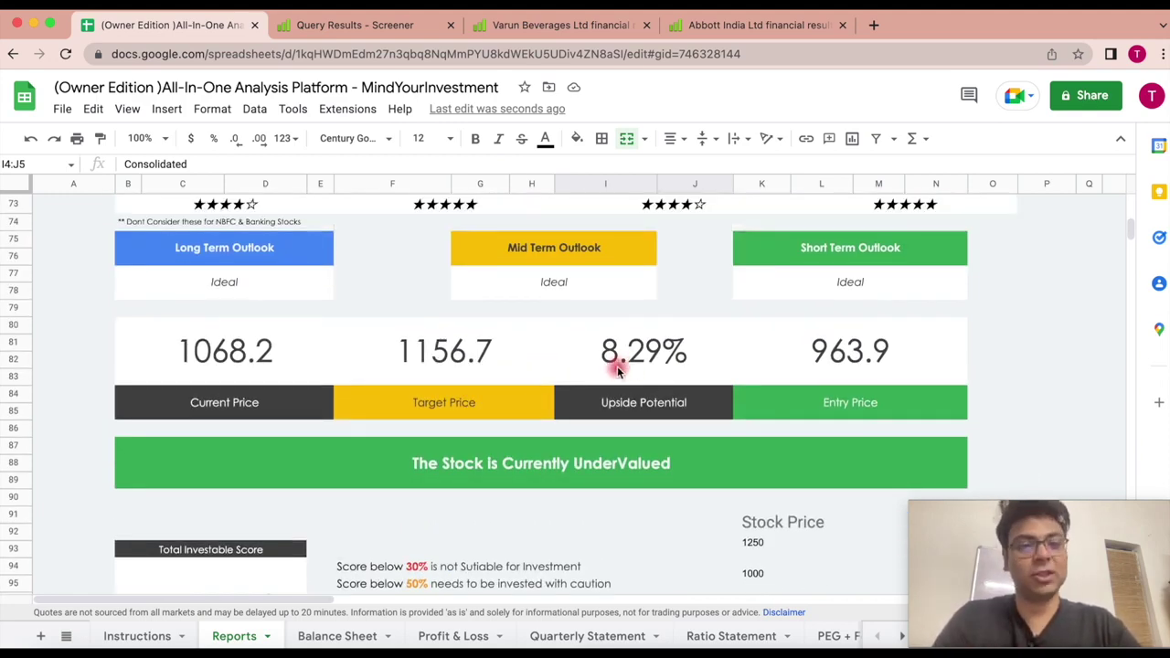
scroll(618, 369, "up", 18)
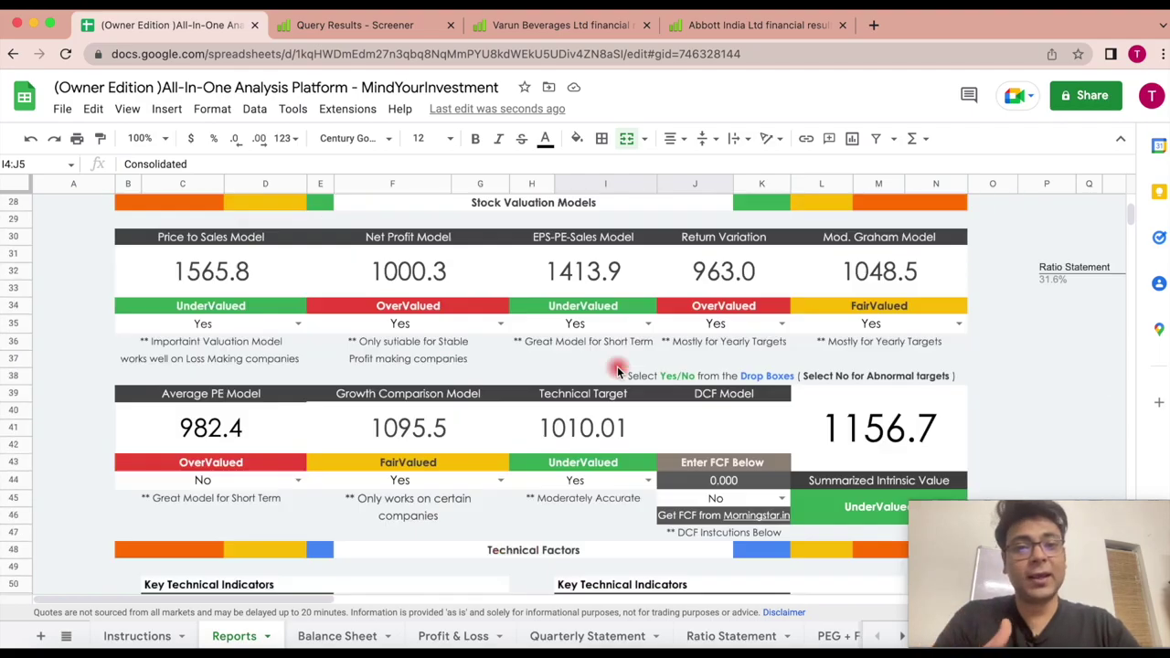
scroll(617, 370, "down", 18)
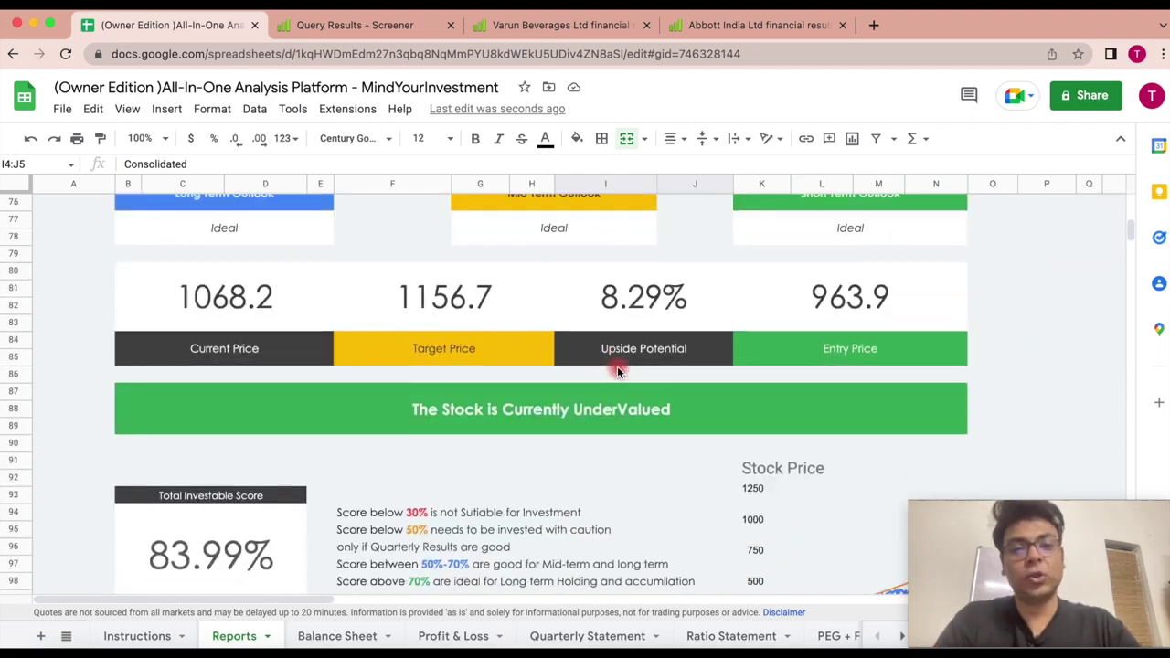
scroll(617, 366, "up", 1)
scroll(581, 392, "up", 10)
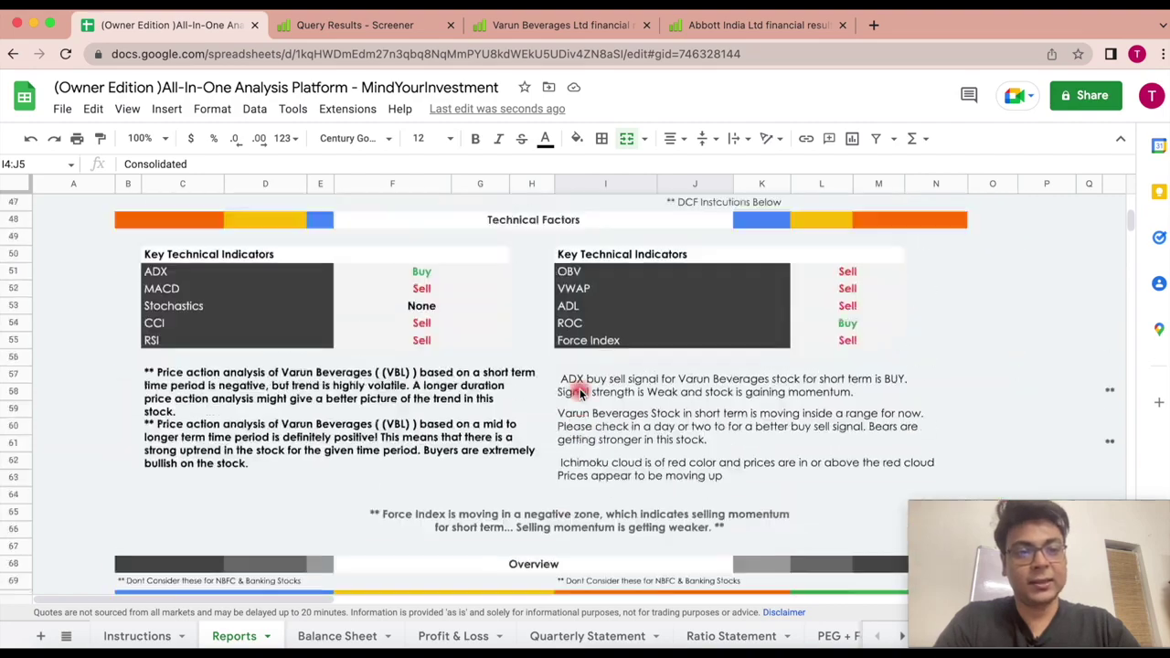
scroll(326, 287, "up", 3)
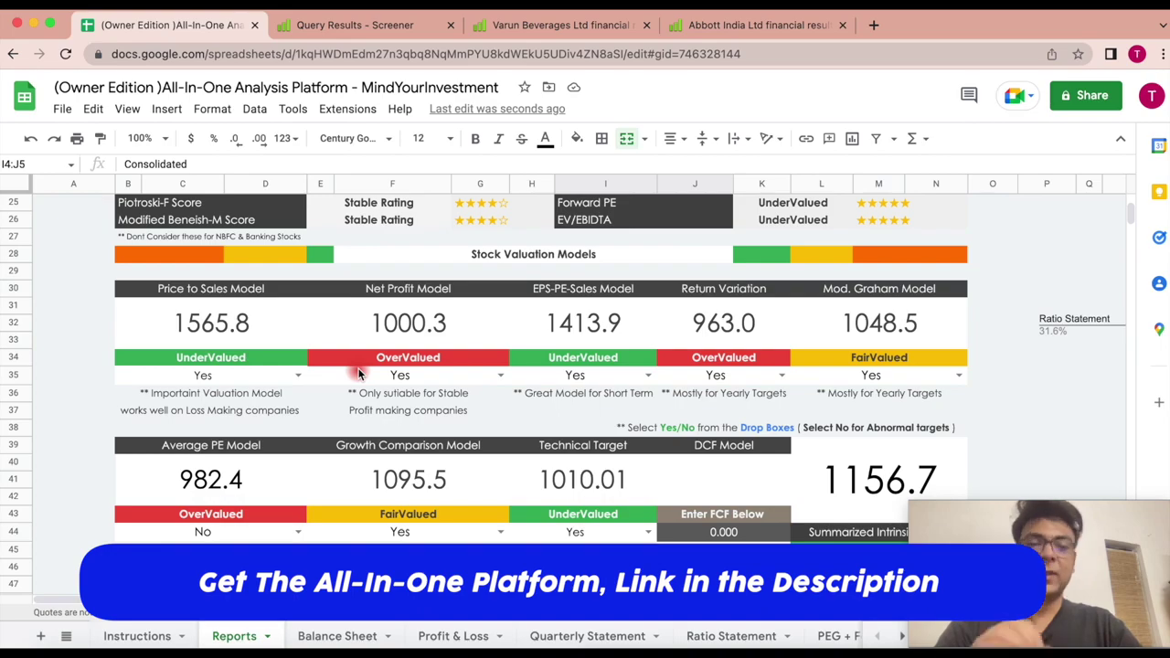
scroll(358, 373, "up", 8)
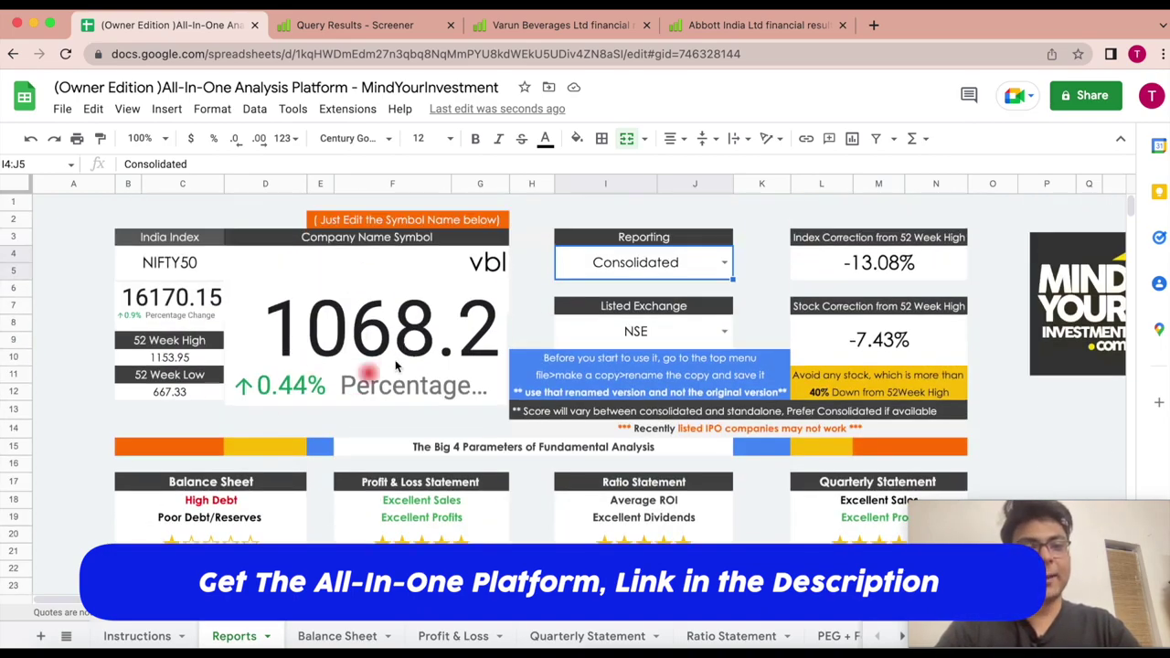
scroll(403, 325, "down", 5)
scroll(399, 321, "down", 10)
Scan the large-cap query results from Page Industries down to Axis Bank at 50th.
key("ctrl+Tab")
scroll(335, 488, "down", 5)
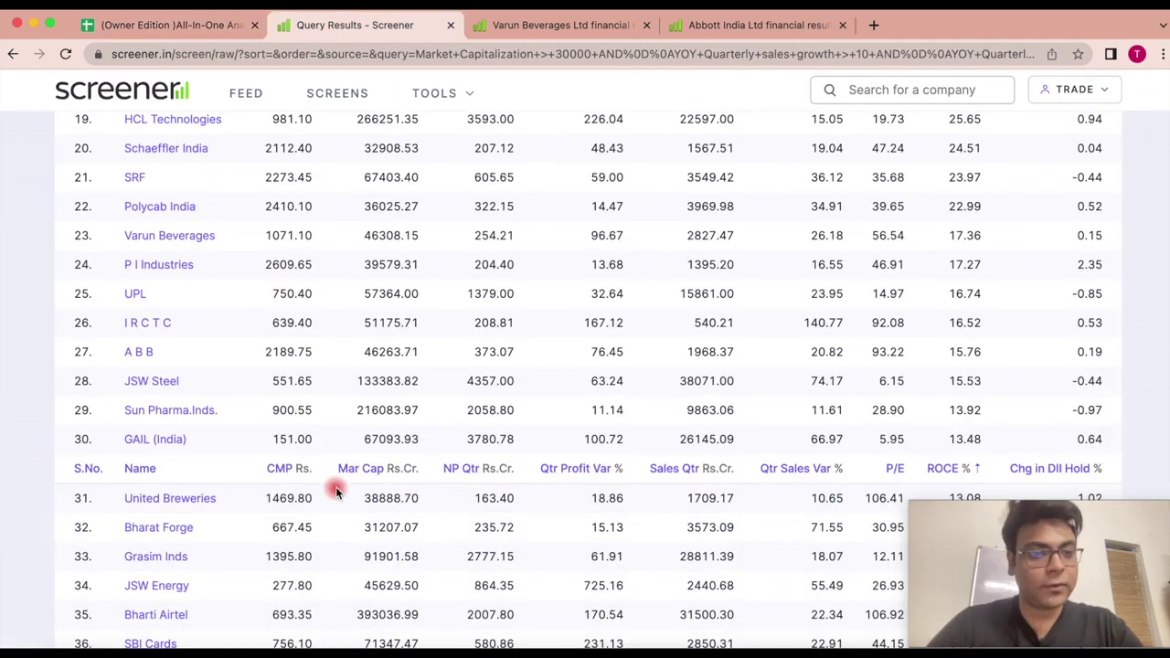
scroll(335, 491, "down", 5)
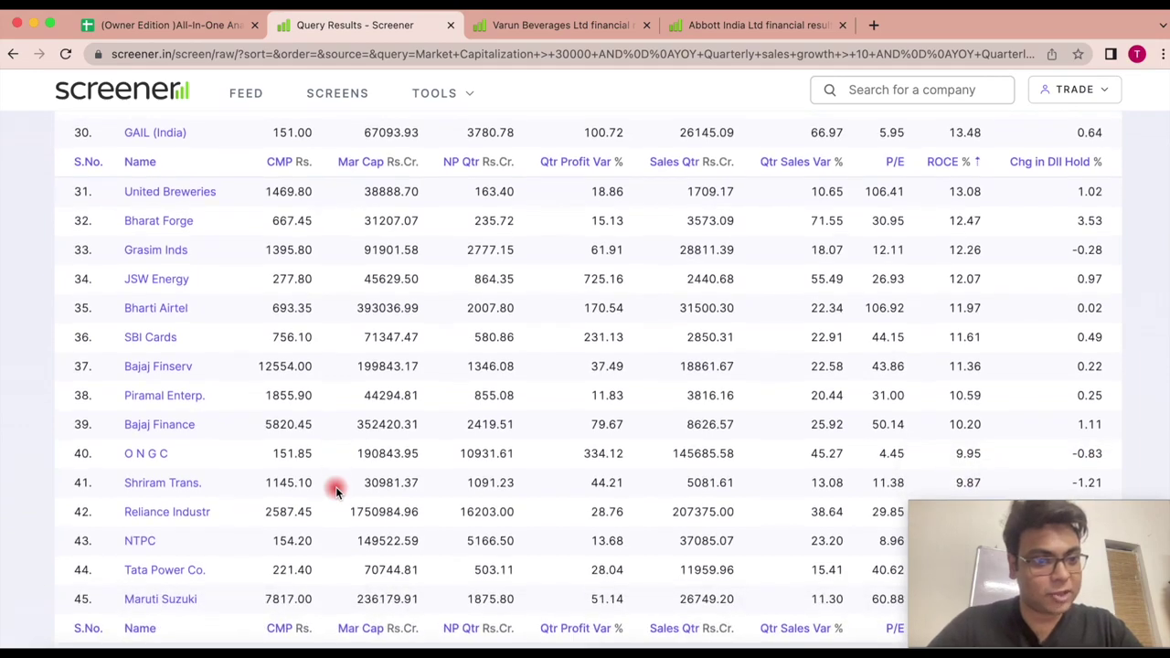
scroll(335, 491, "down", 4)
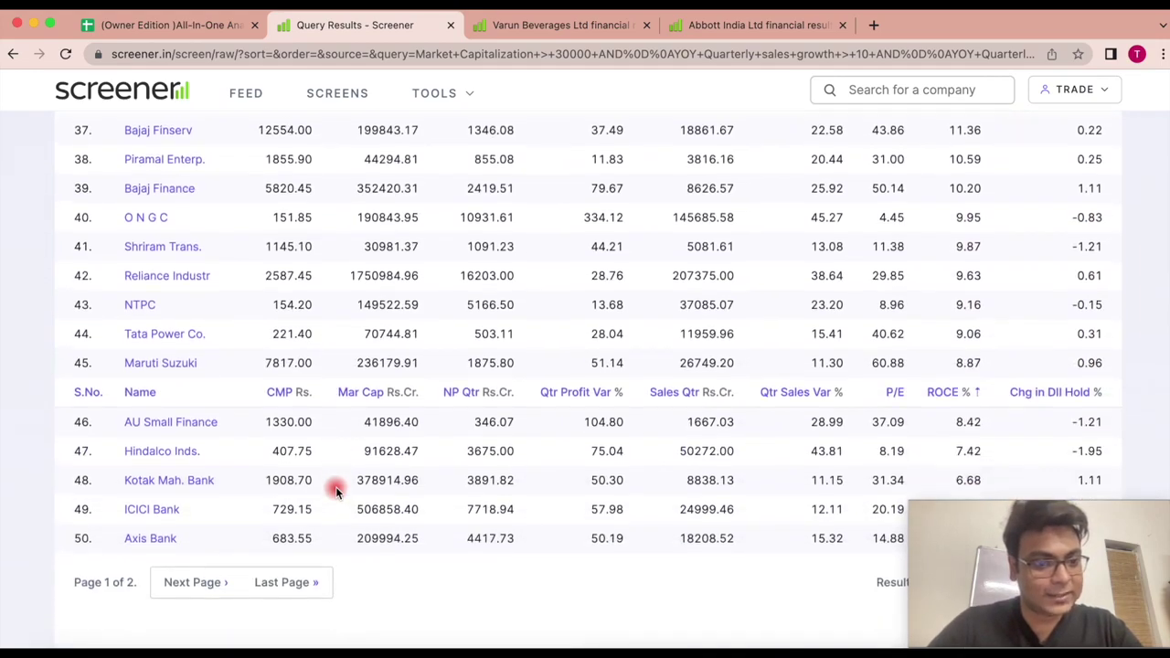
scroll(335, 491, "up", 3)
scroll(336, 492, "up", 10)
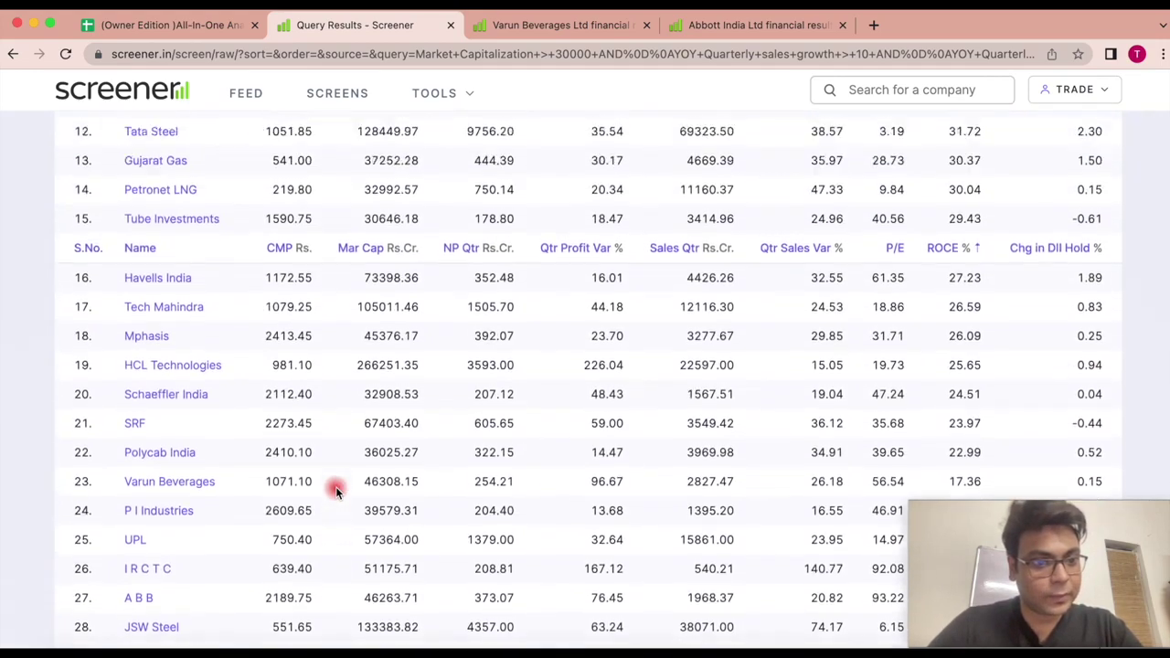
scroll(336, 487, "up", 3)
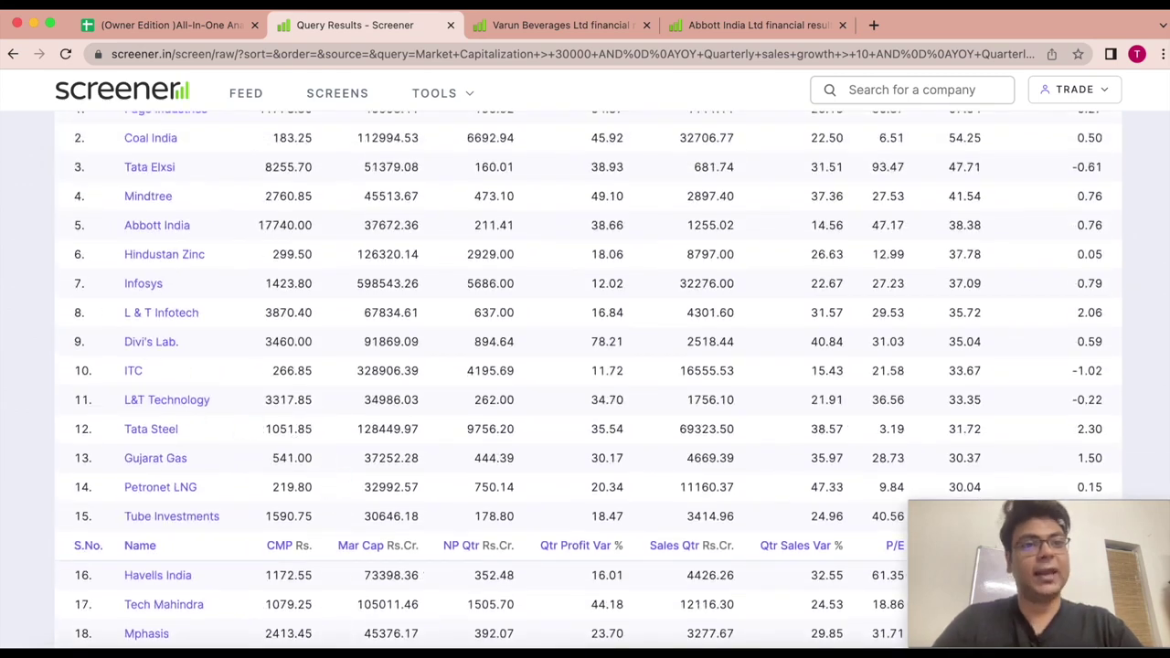
left_click(208, 20)
Replace the company symbol vbl with itc.
left_click(489, 263)
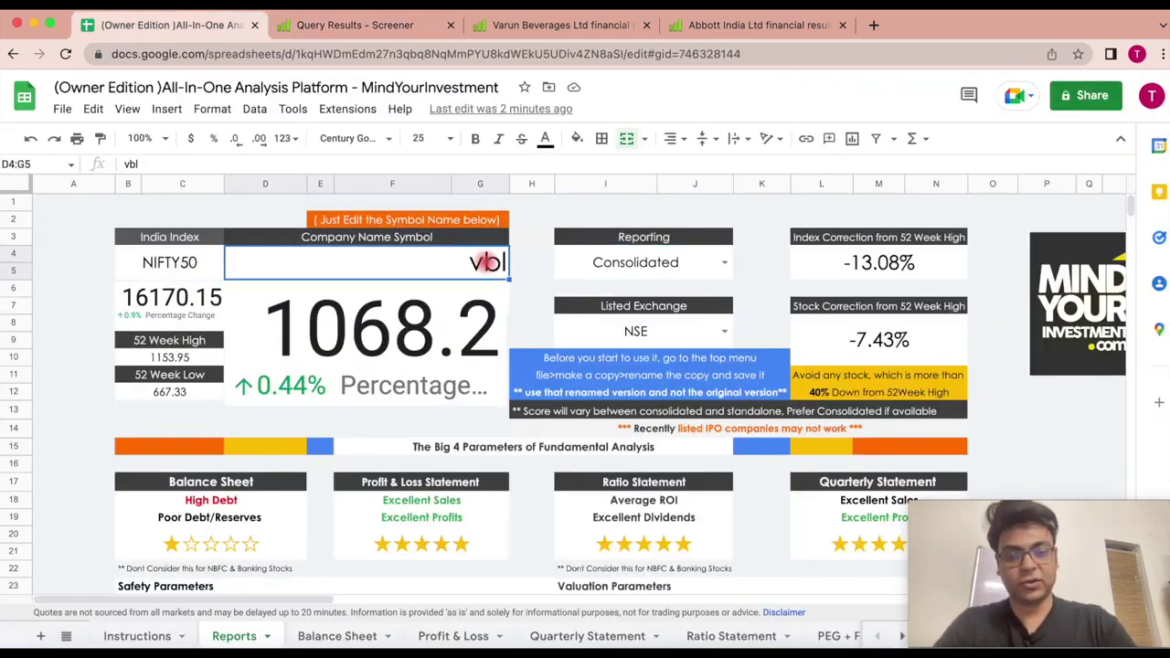
type("itc")
key("Return")
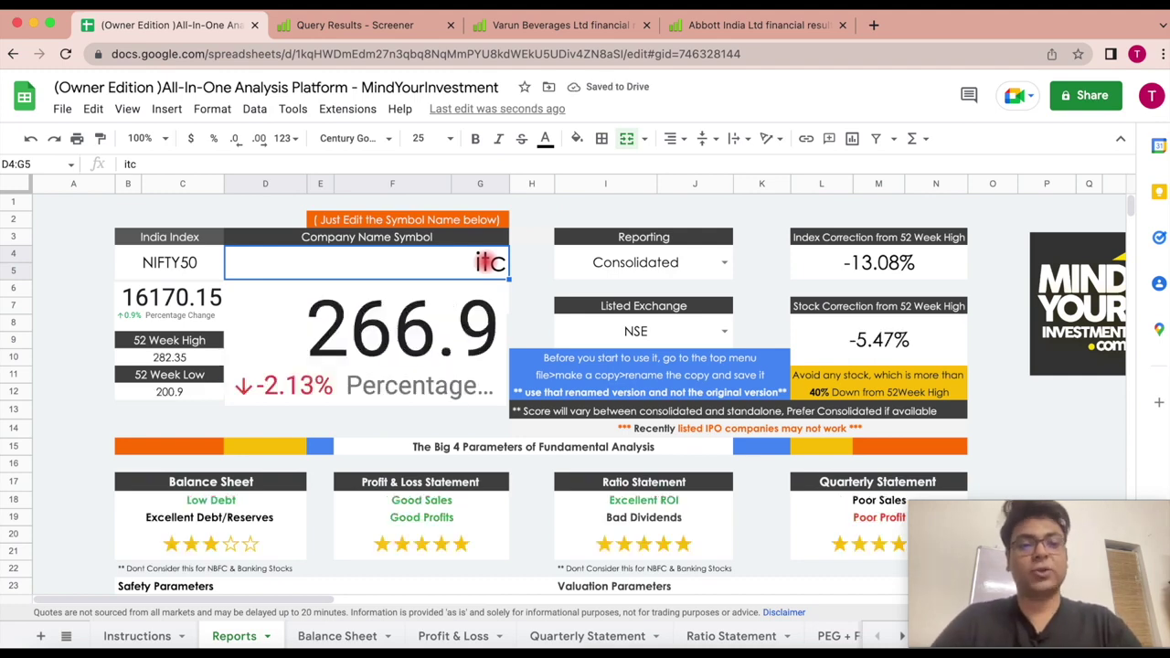
Review the refreshed ITC report: intrinsic value 287.8 UnderValued, Average PE OverValued.
scroll(485, 263, "down", 2)
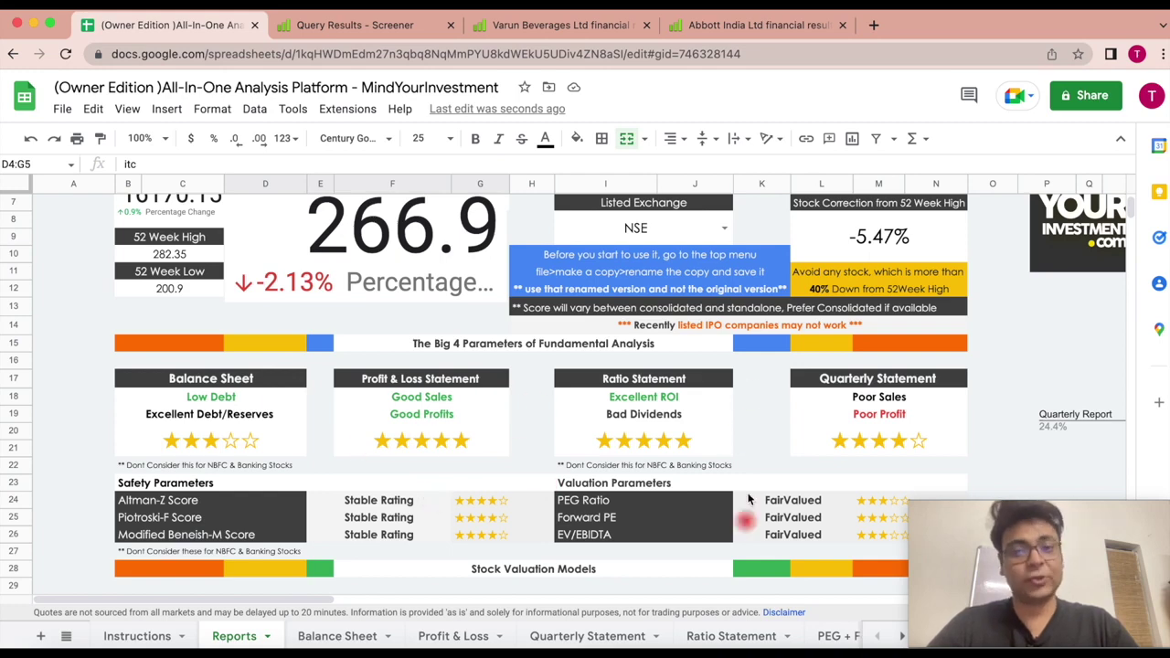
scroll(243, 355, "down", 5)
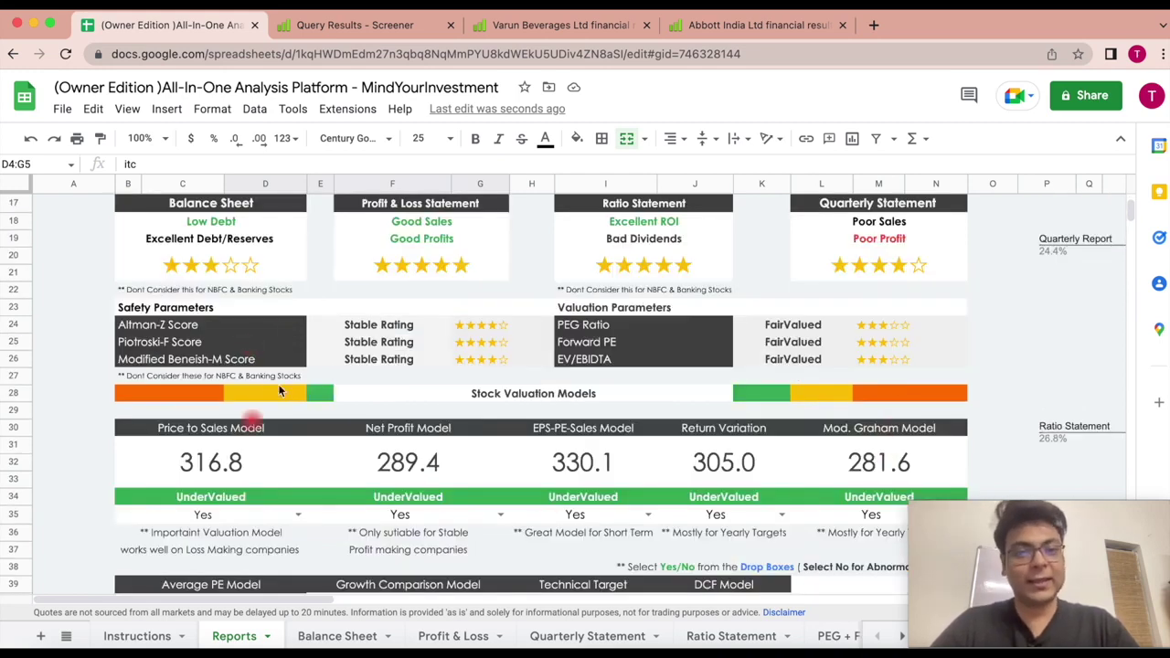
scroll(693, 445, "down", 5)
scroll(699, 375, "up", 2)
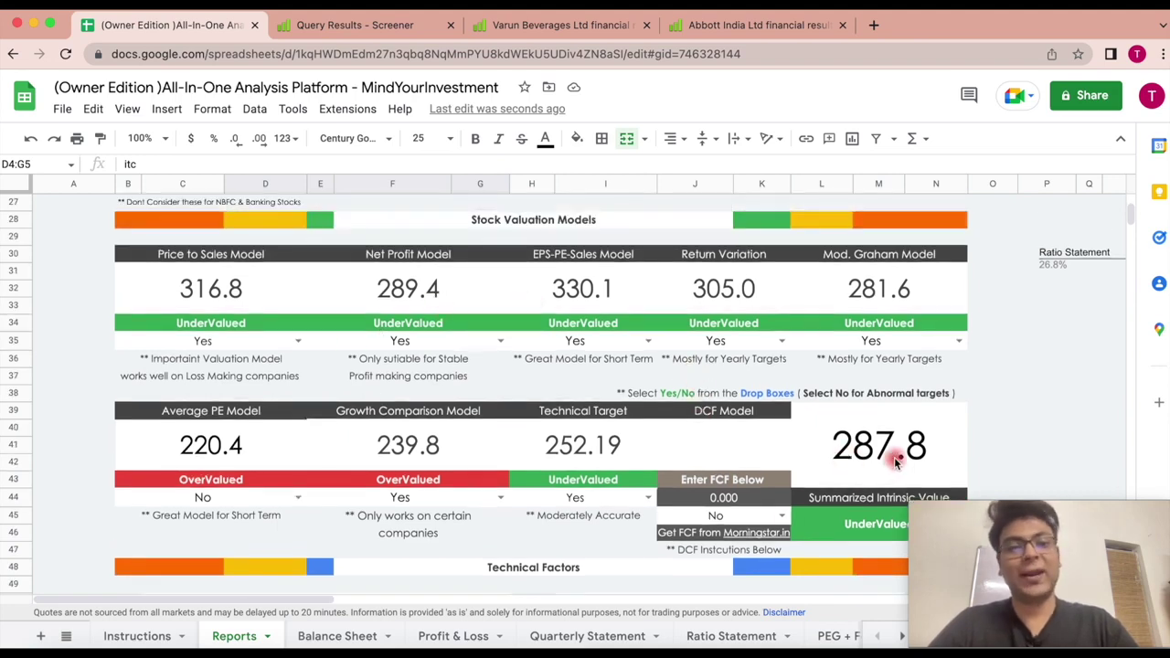
scroll(334, 325, "up", 2)
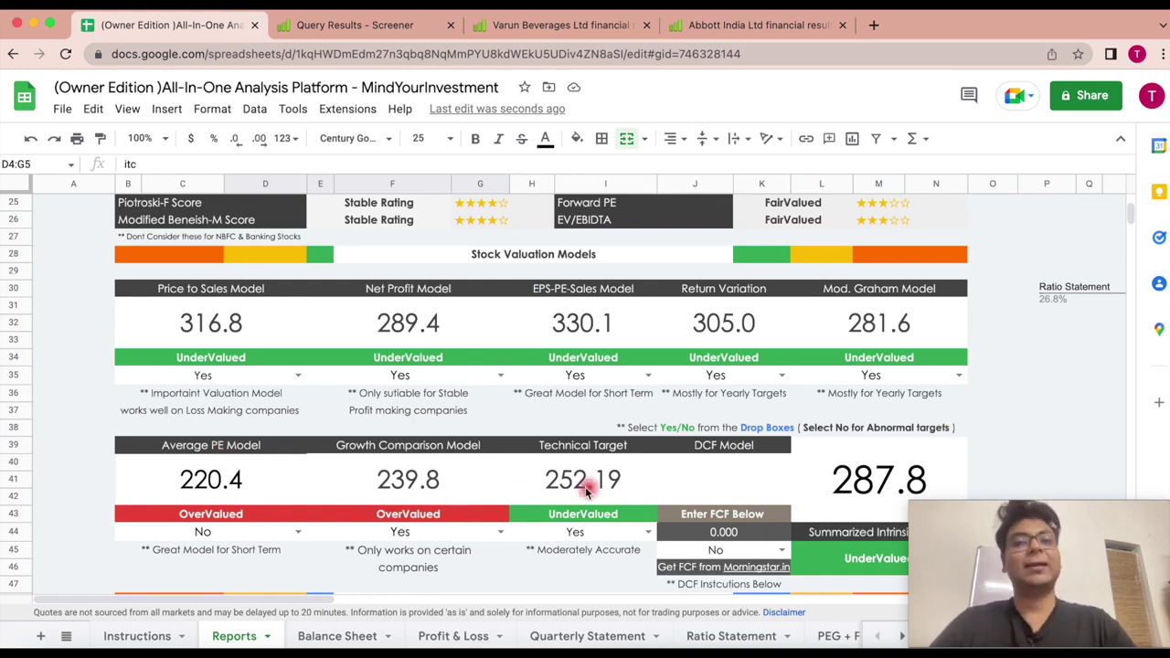
scroll(460, 470, "down", 4)
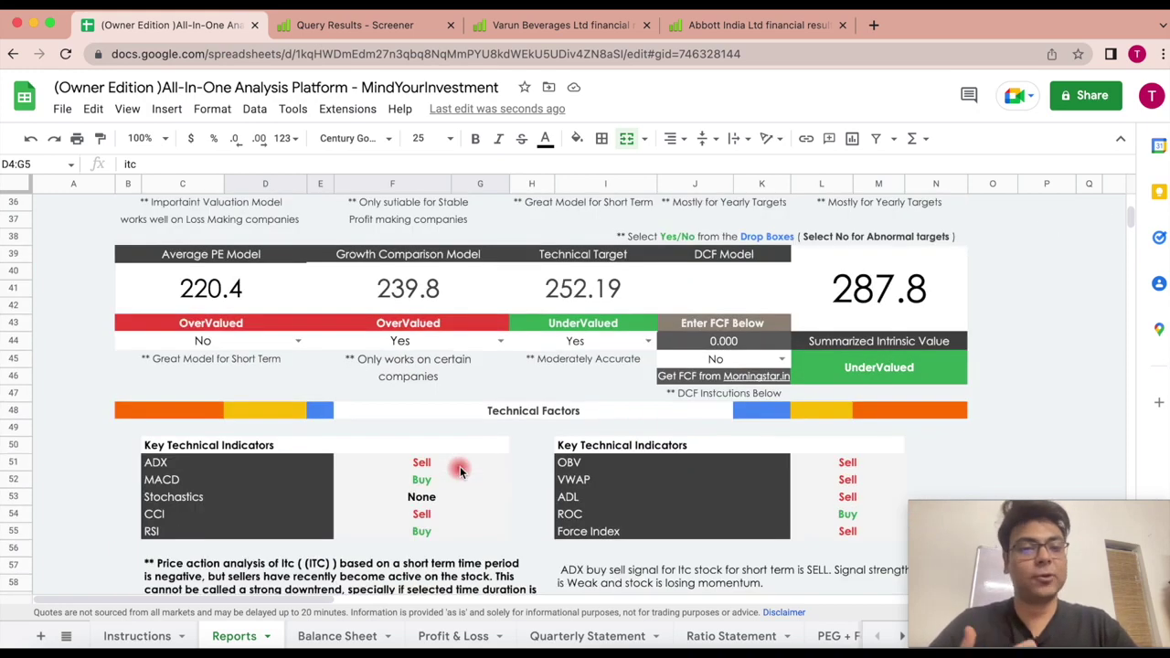
scroll(460, 470, "down", 2)
scroll(268, 441, "down", 2)
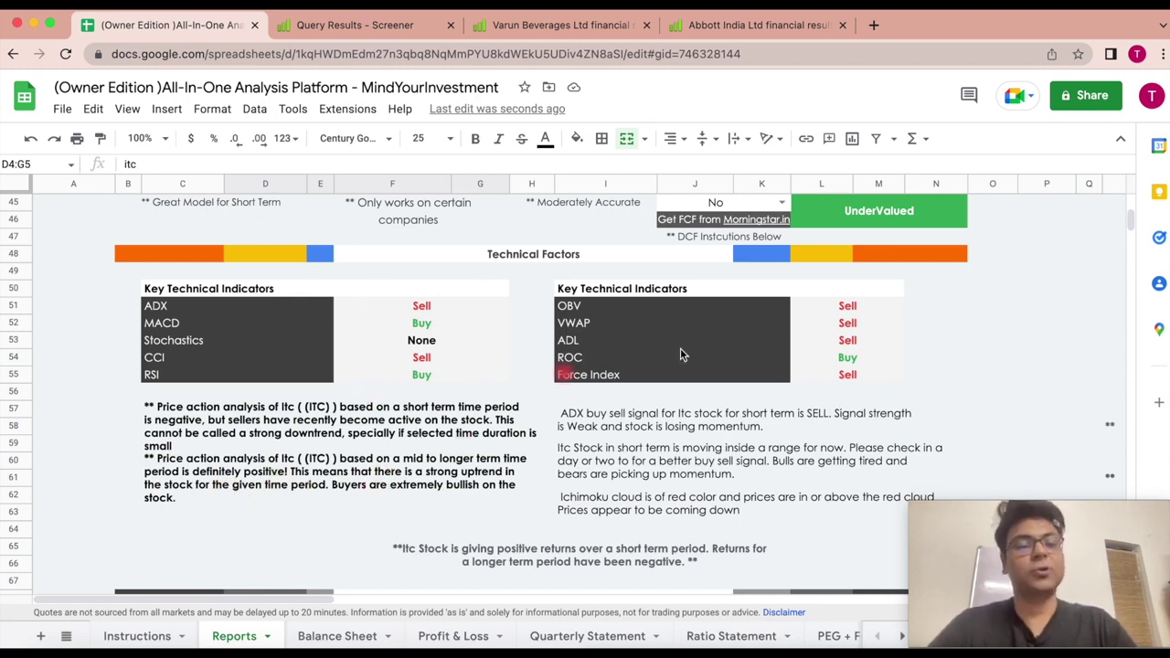
scroll(497, 459, "up", 5)
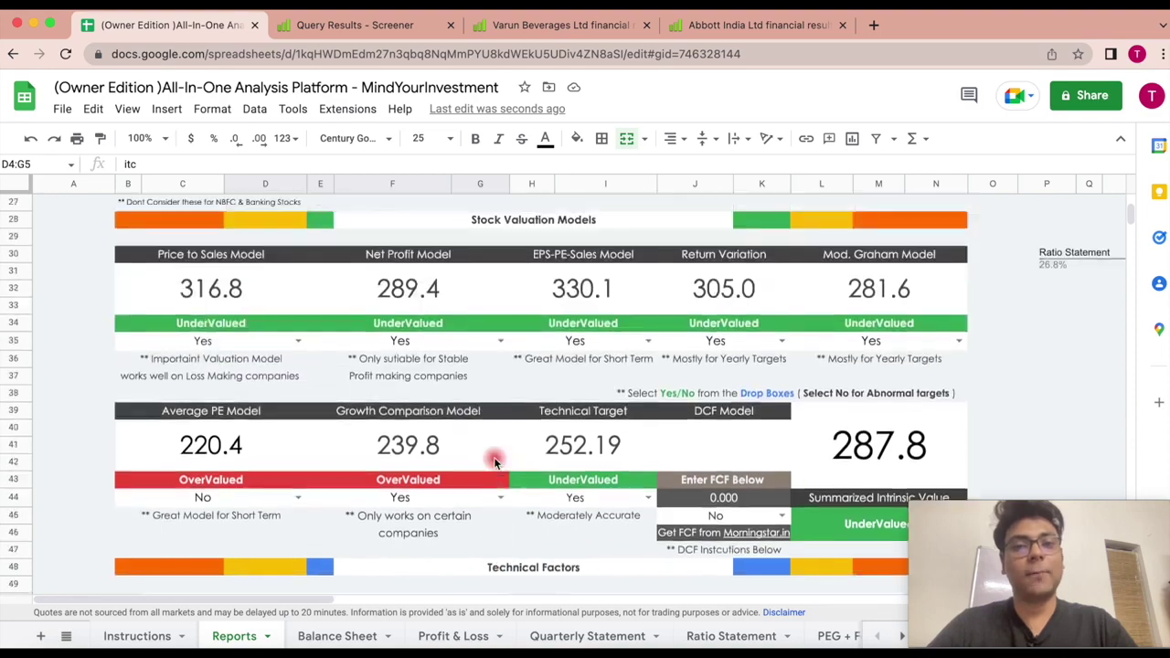
scroll(496, 459, "down", 18)
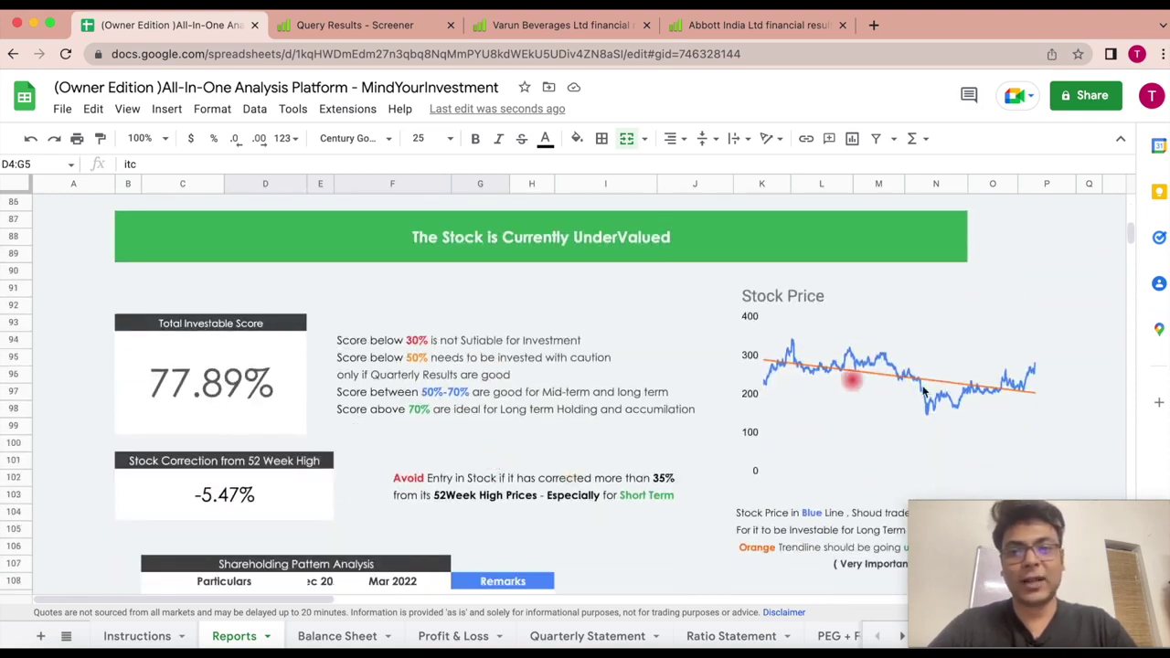
scroll(876, 397, "up", 2)
scroll(876, 396, "down", 4)
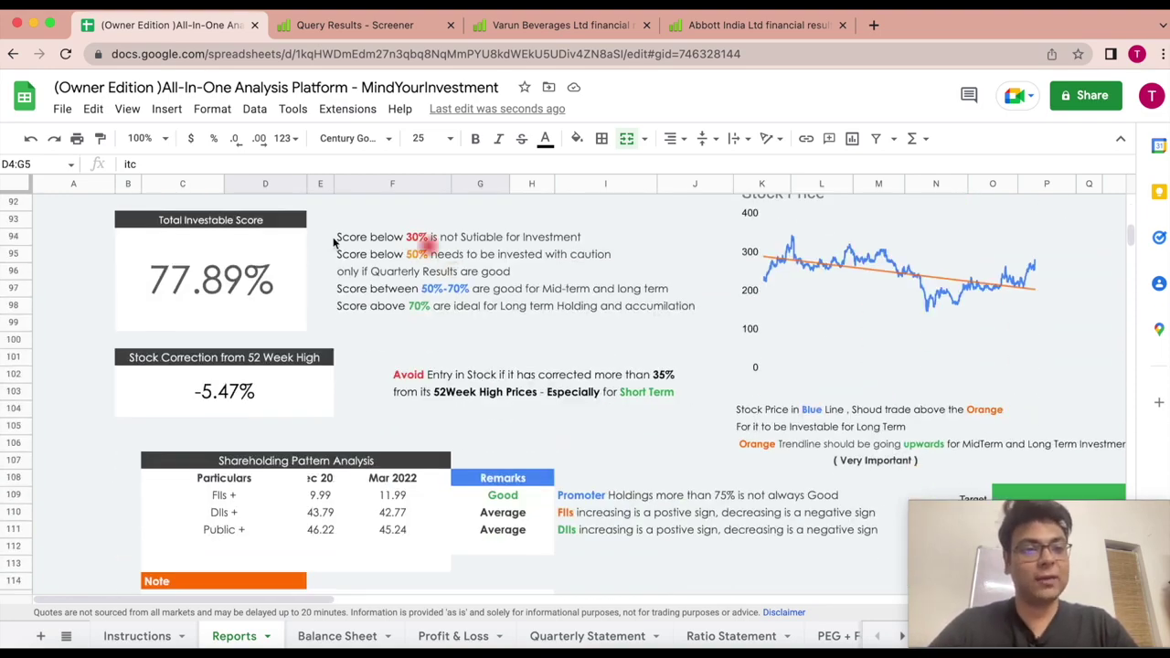
scroll(271, 325, "down", 2)
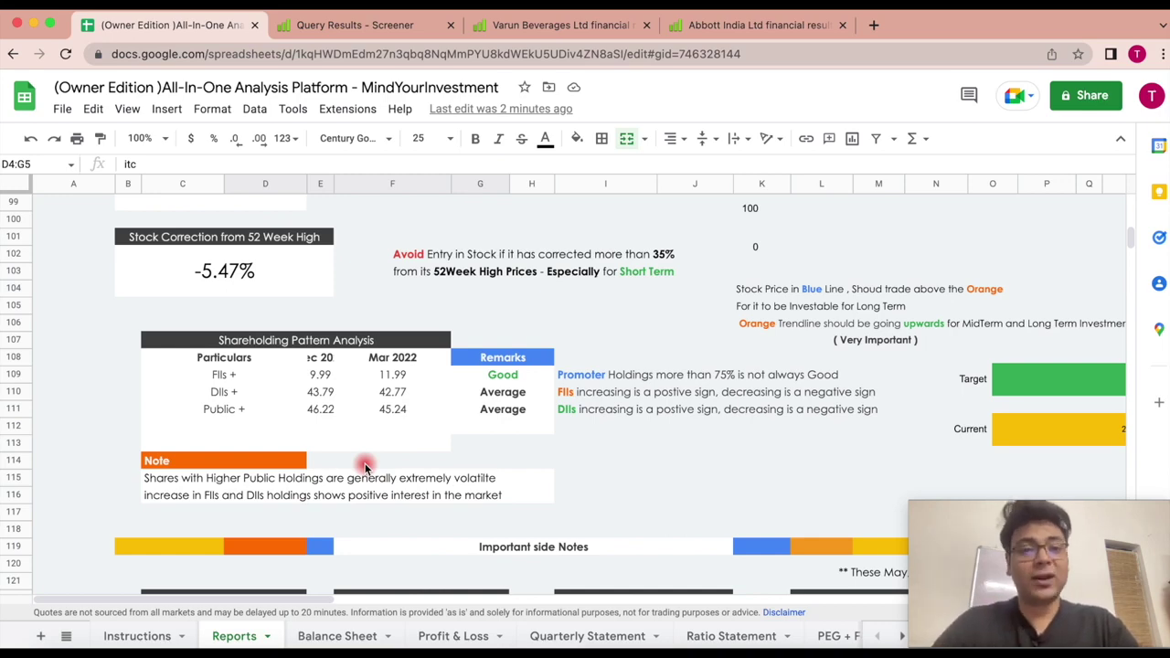
scroll(365, 467, "down", 5)
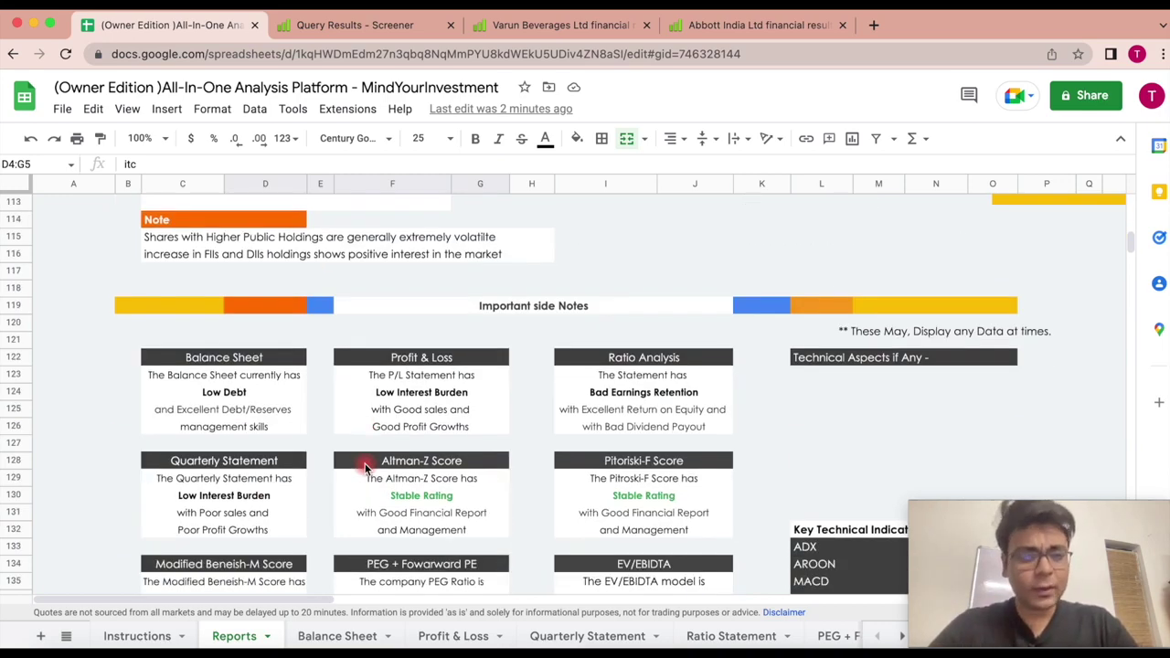
scroll(365, 467, "up", 10)
scroll(365, 467, "down", 1)
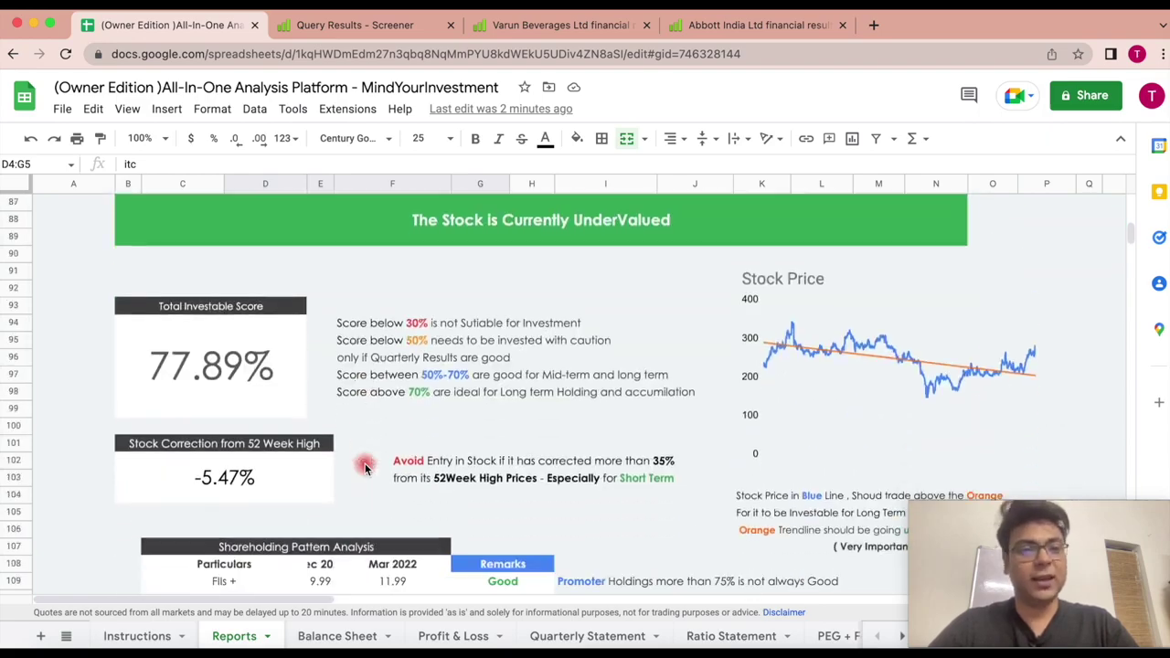
scroll(365, 467, "up", 15)
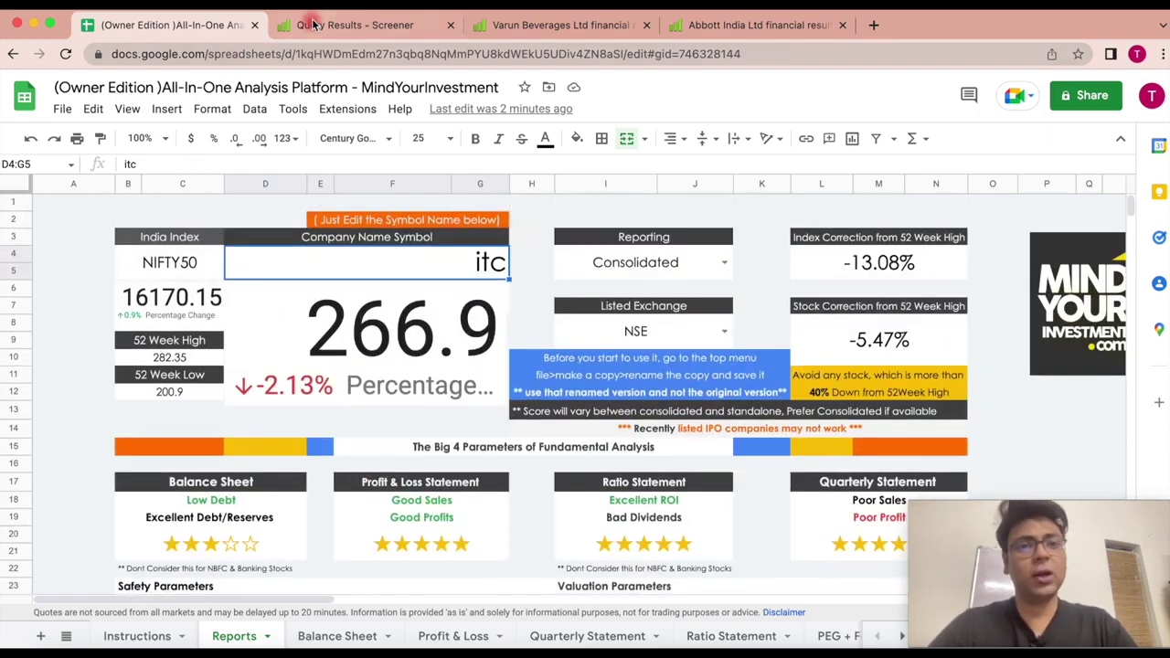
Return to the Screener query results and circle the '51 results found' count.
left_click(393, 25)
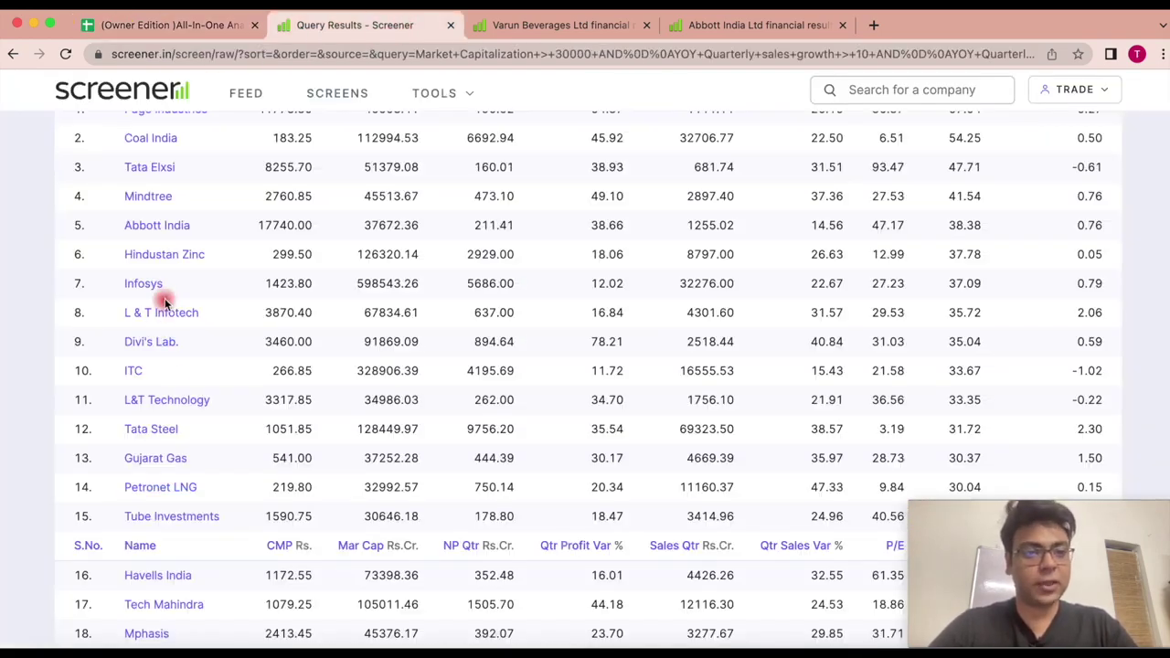
scroll(155, 325, "down", 3)
scroll(155, 324, "up", 6)
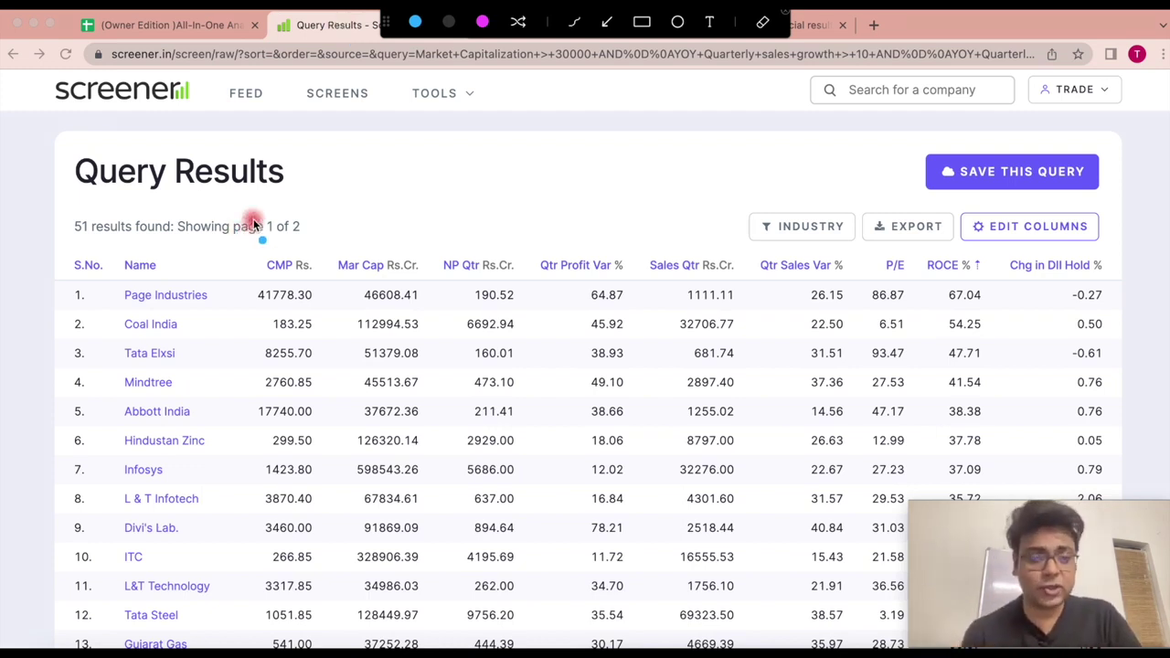
mouse_move(169, 193)
left_mouse_down()
mouse_move(146, 258)
mouse_move(232, 197)
left_mouse_up()
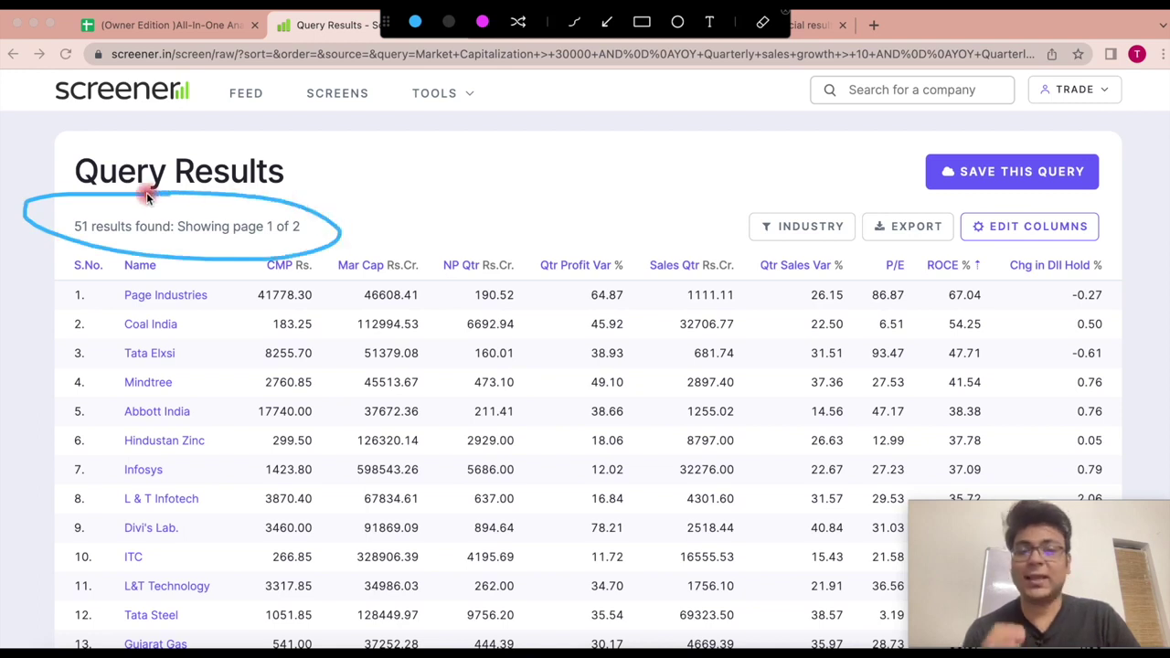